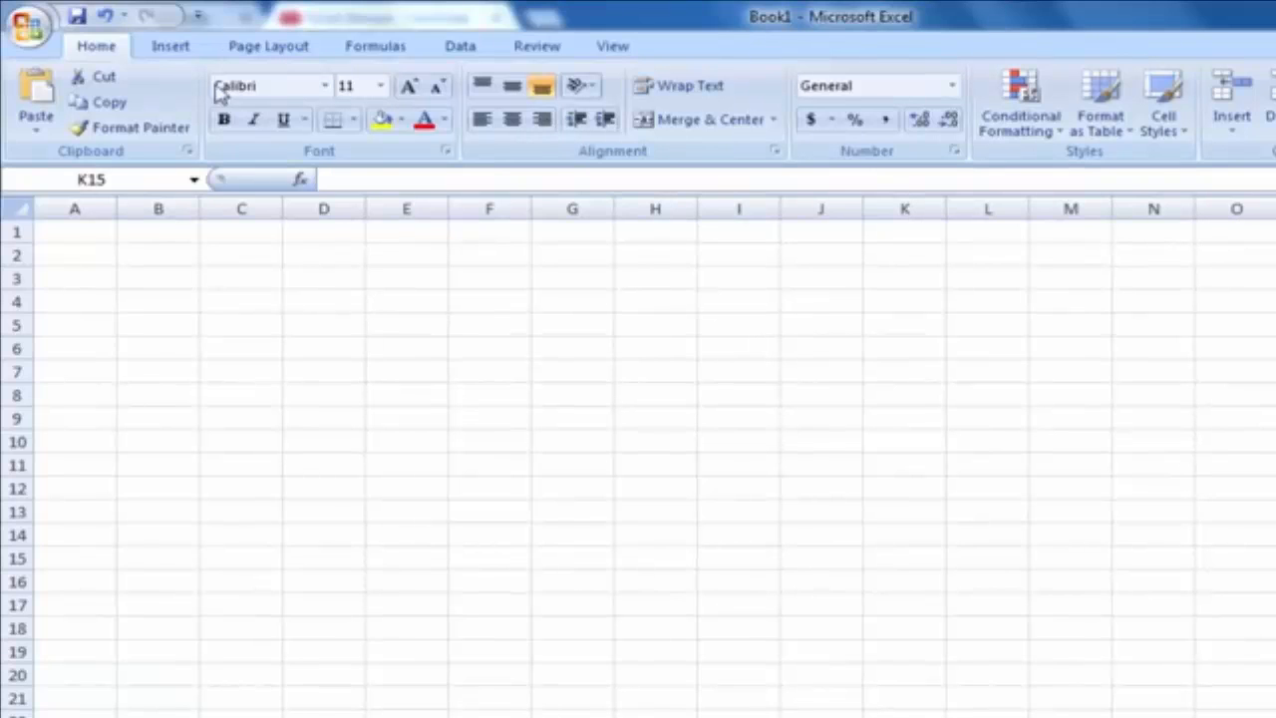
click(175, 50)
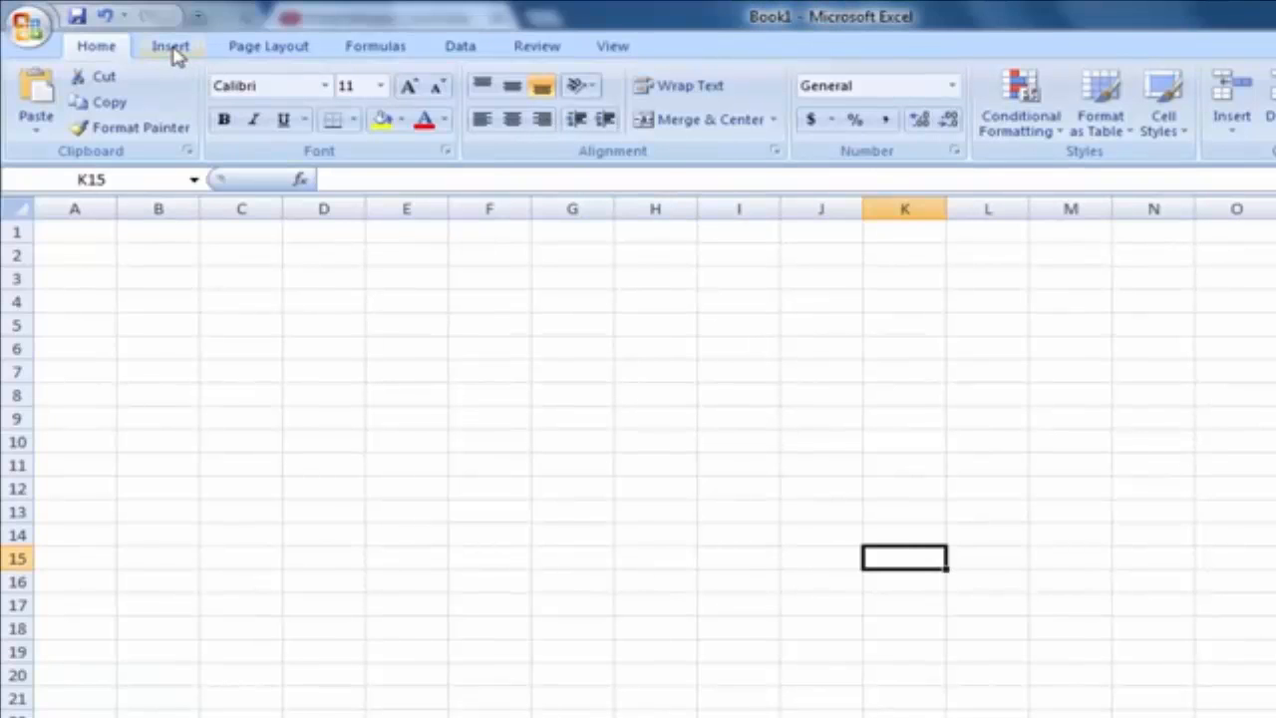
click(171, 50)
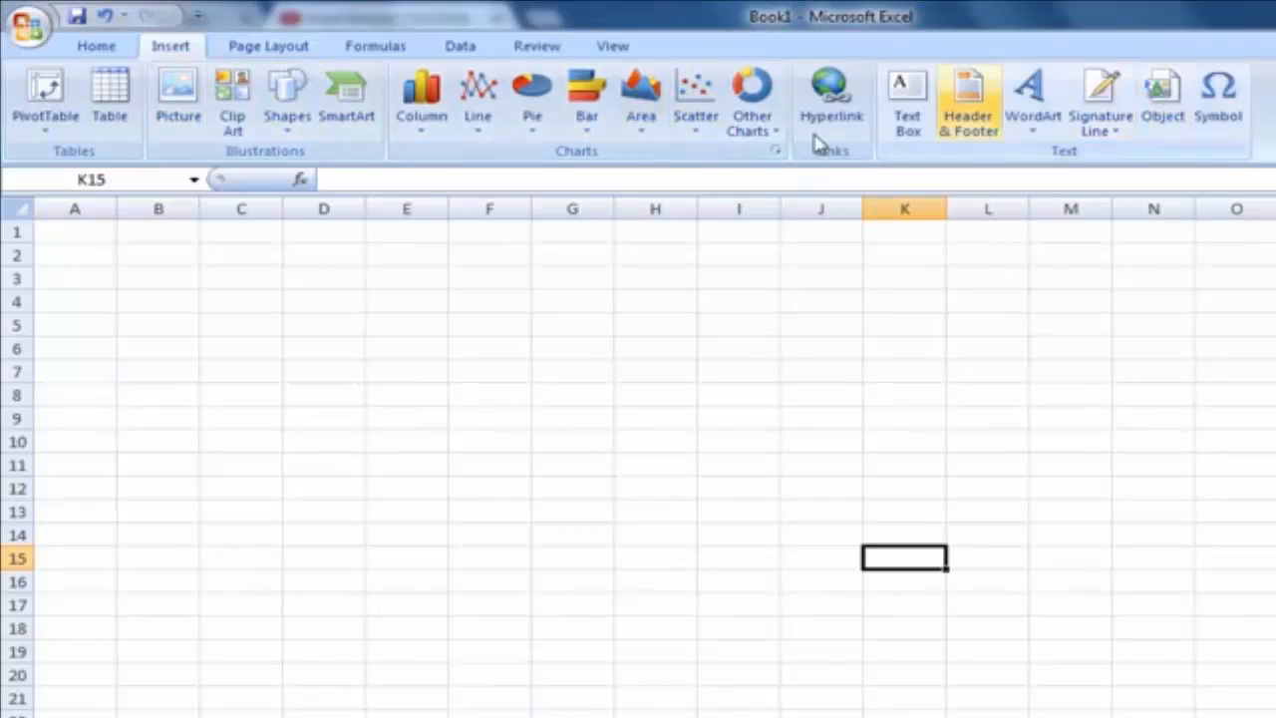
click(282, 50)
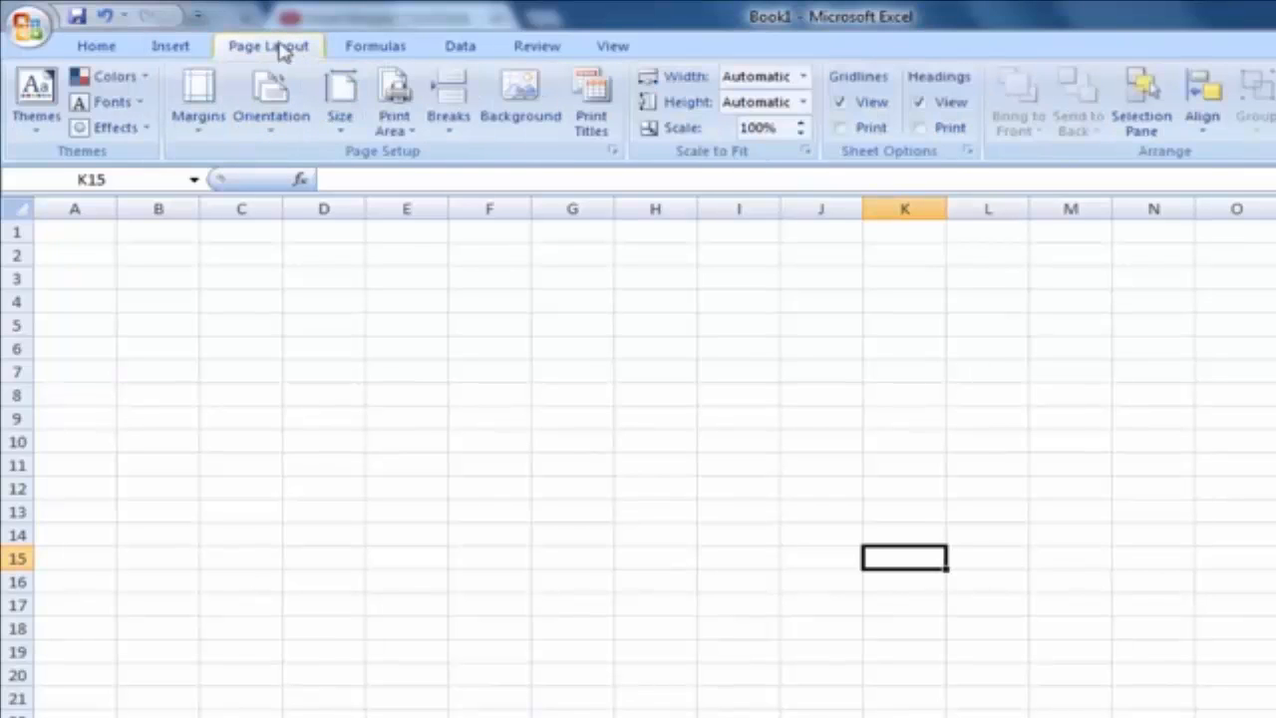
click(379, 48)
click(466, 46)
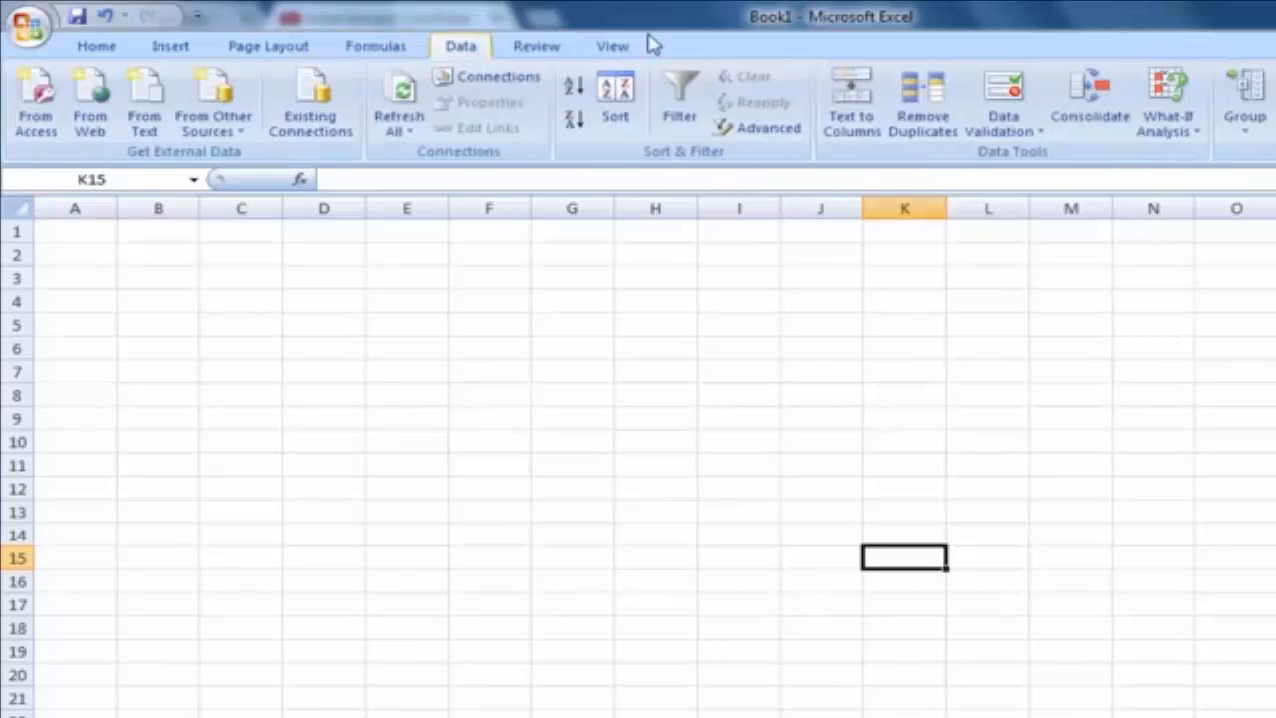
click(96, 50)
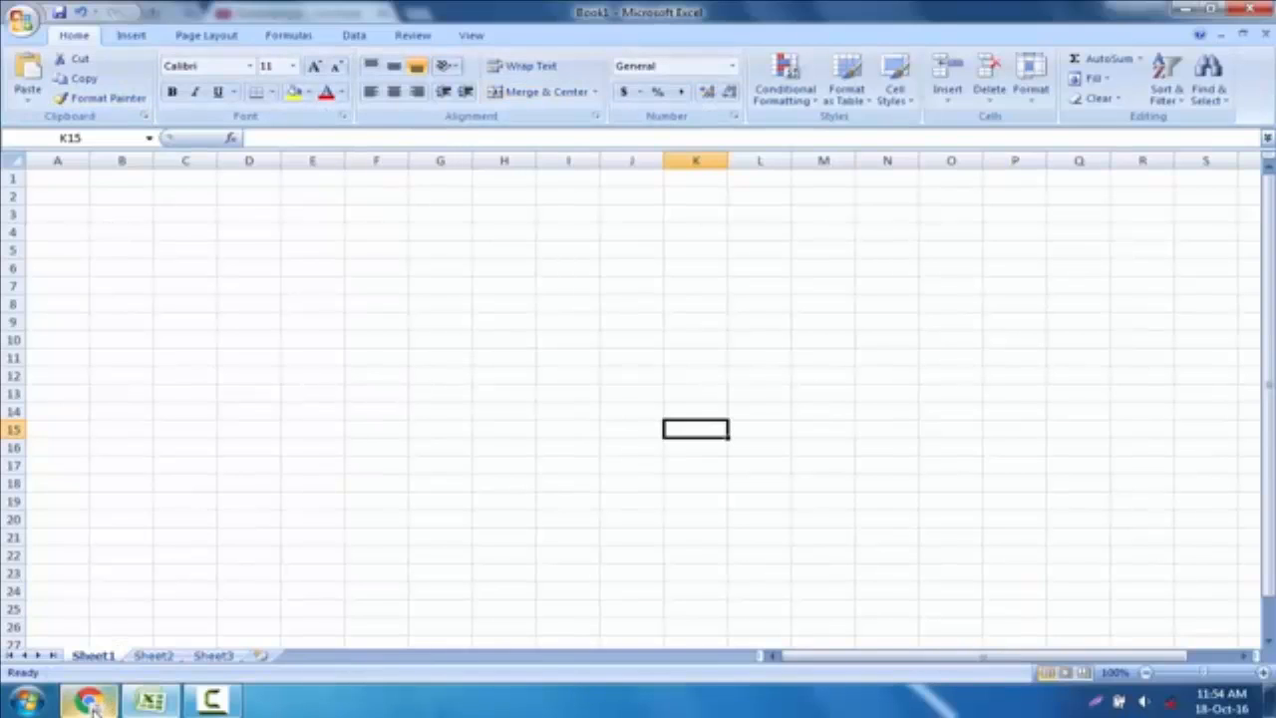
Step: Switch to Chrome and read the highlighted comment about naming chart columns in PowerPoint on the Excel Bangla discussion page
mouse_move(91, 704)
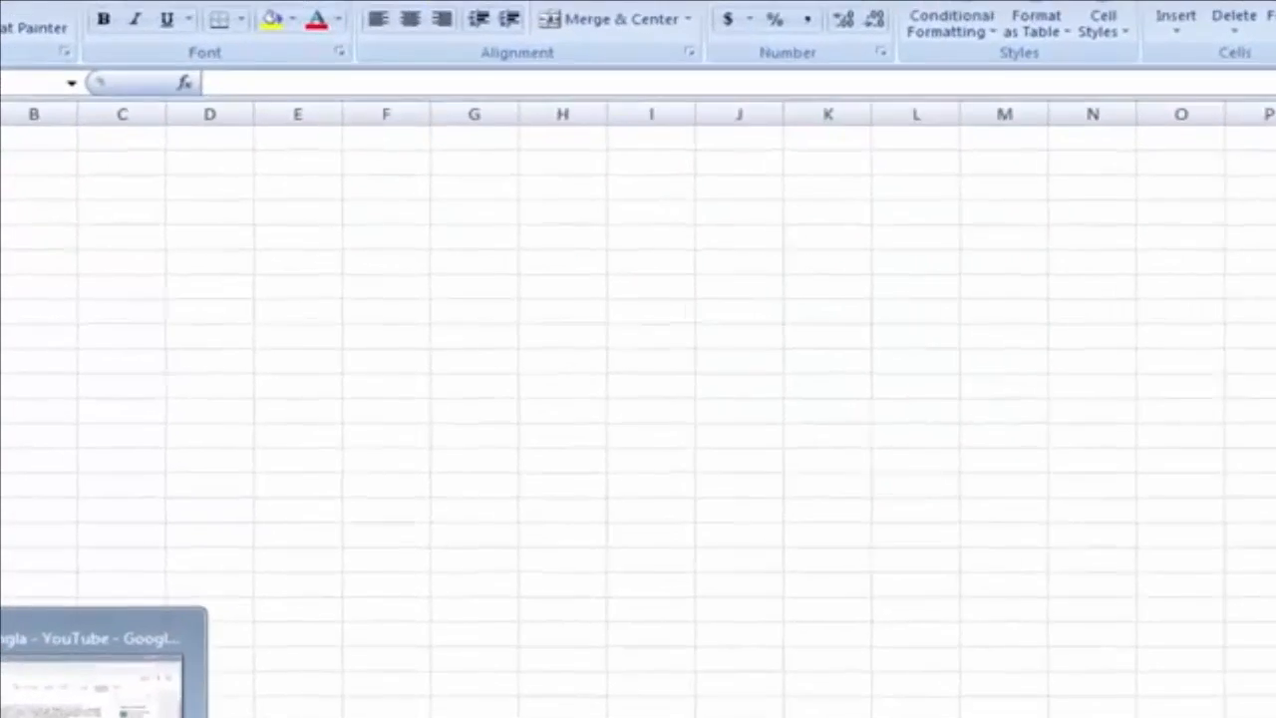
click(90, 703)
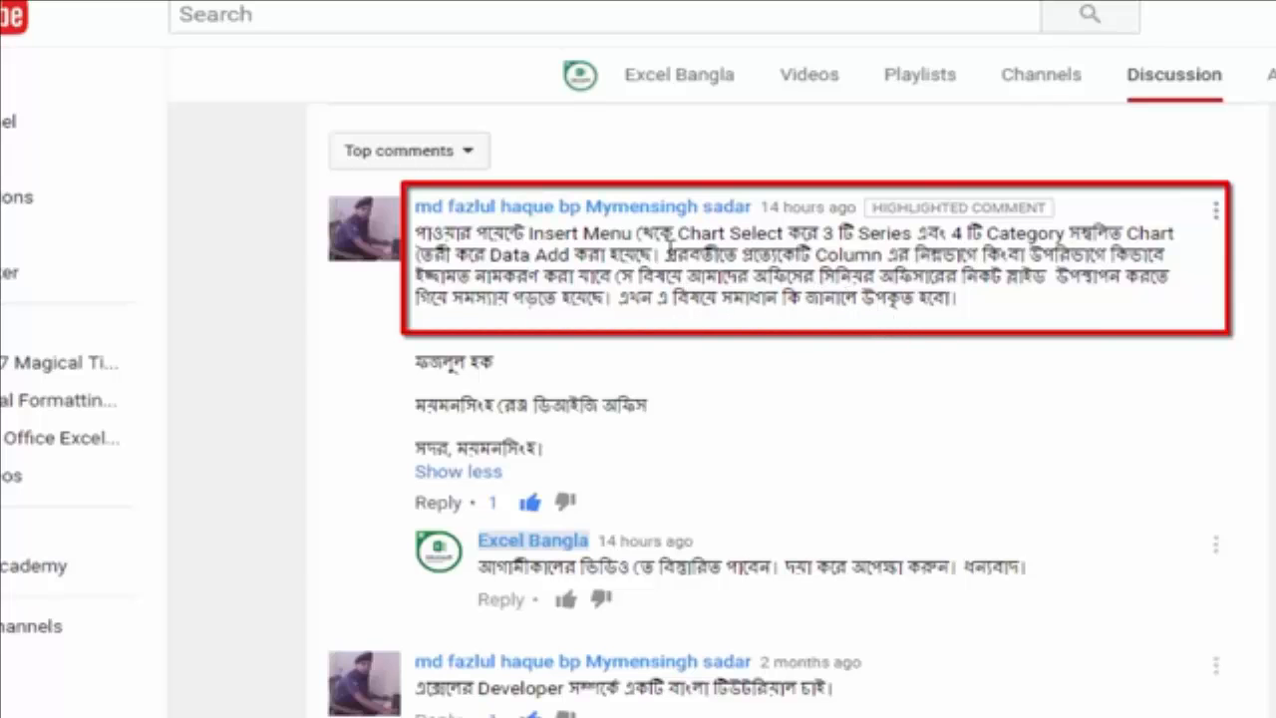
drag(445, 235, 1034, 232)
click(804, 267)
drag(528, 235, 794, 233)
click(841, 304)
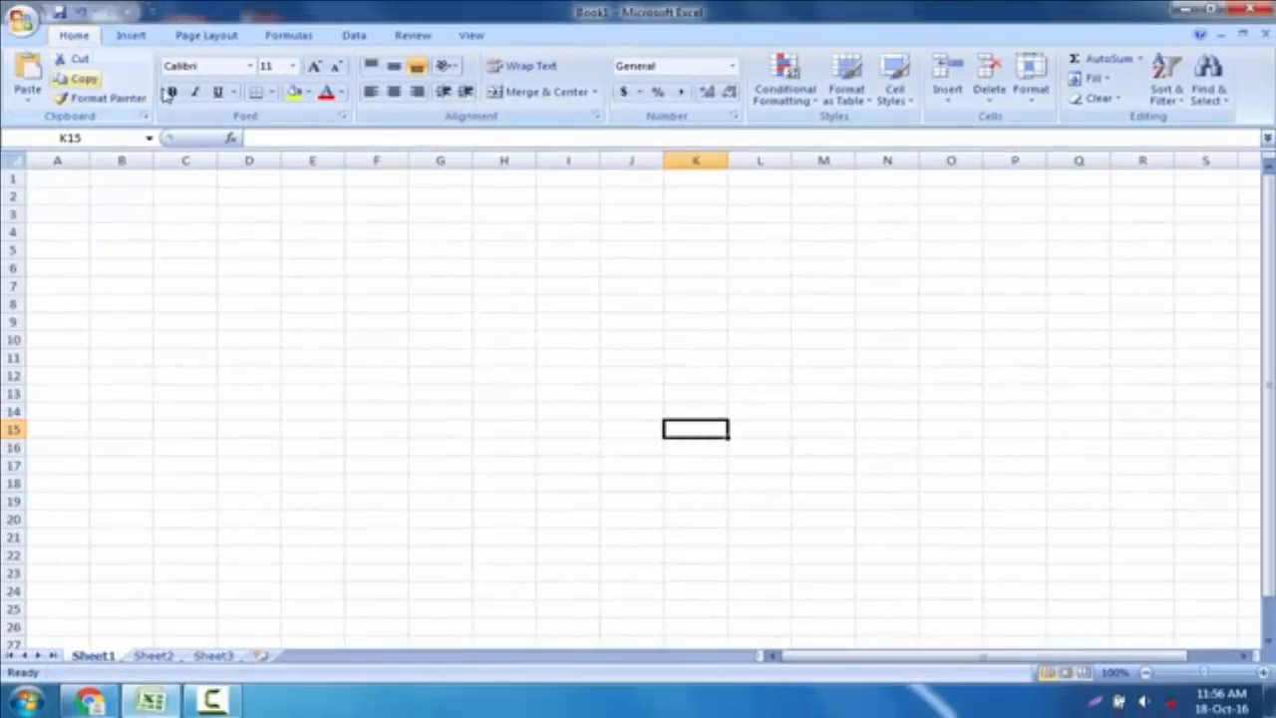
click(28, 100)
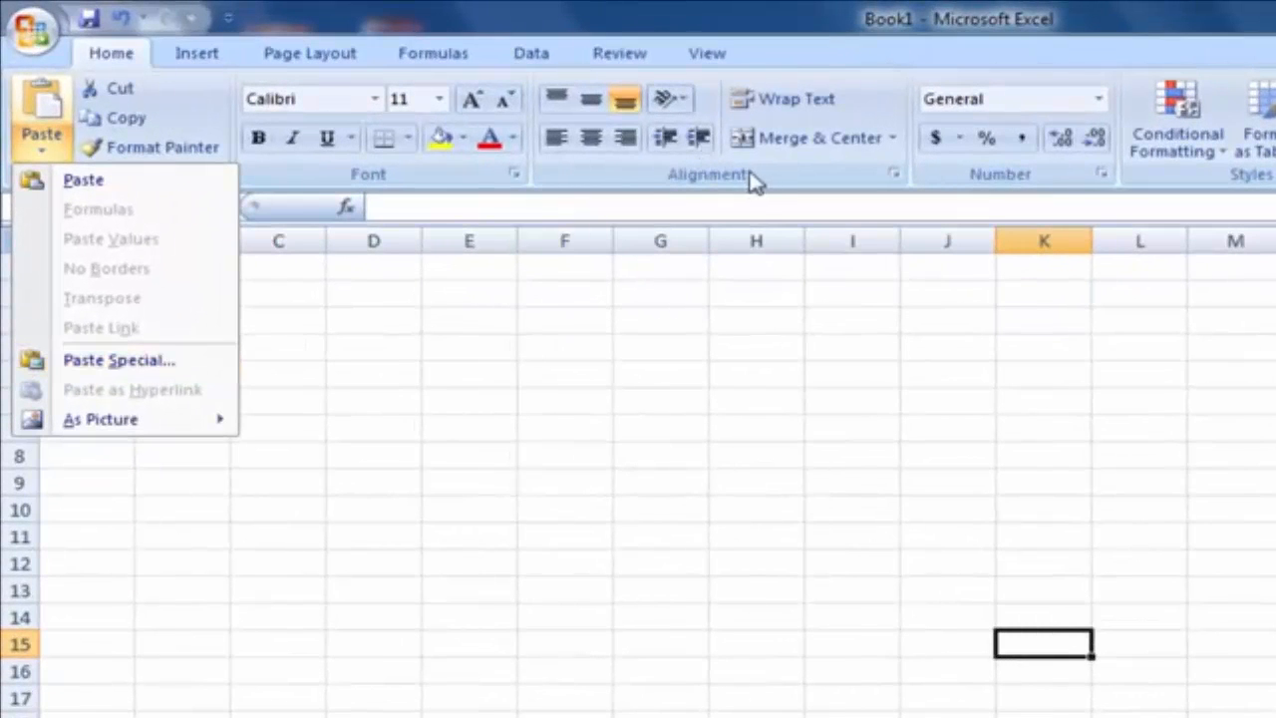
click(754, 182)
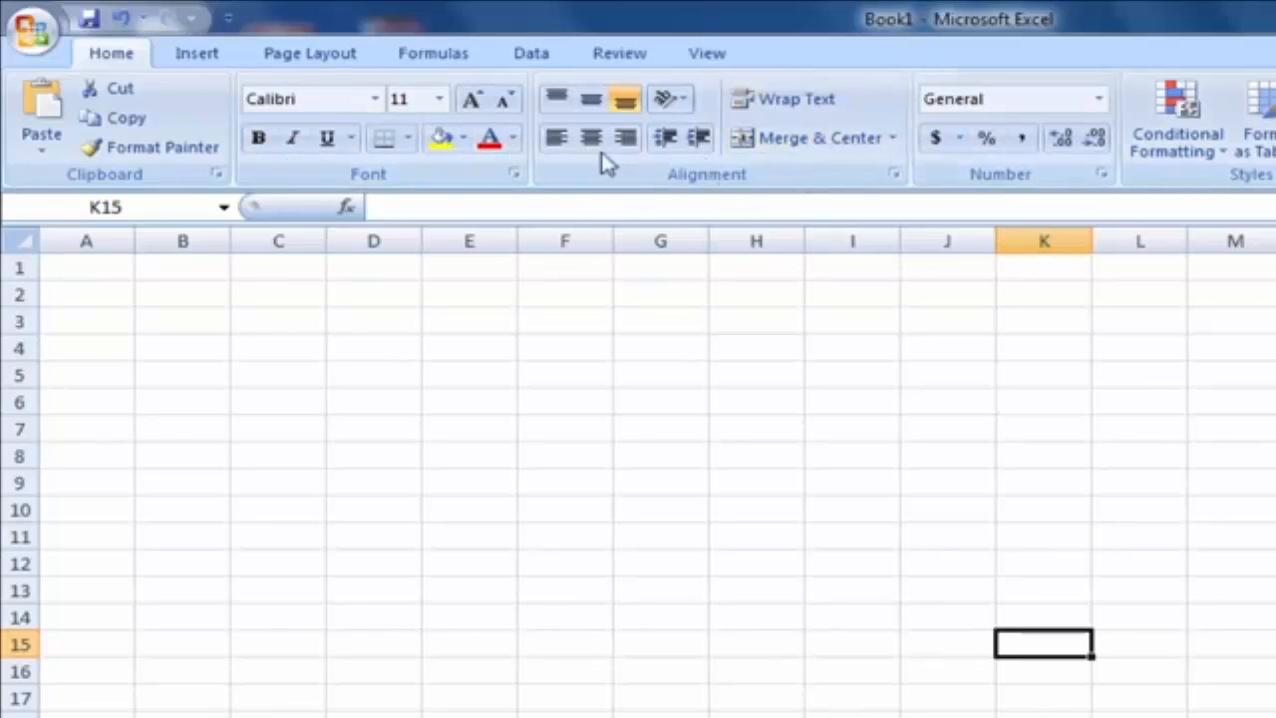
click(203, 57)
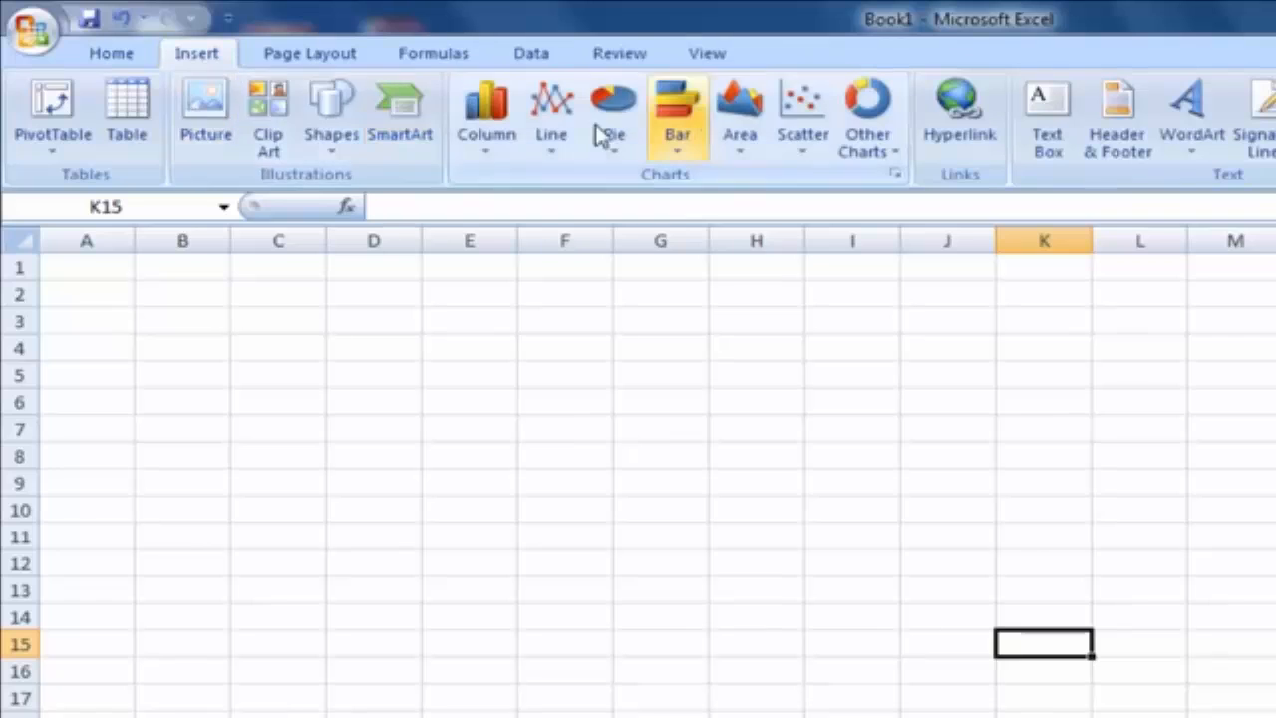
click(122, 56)
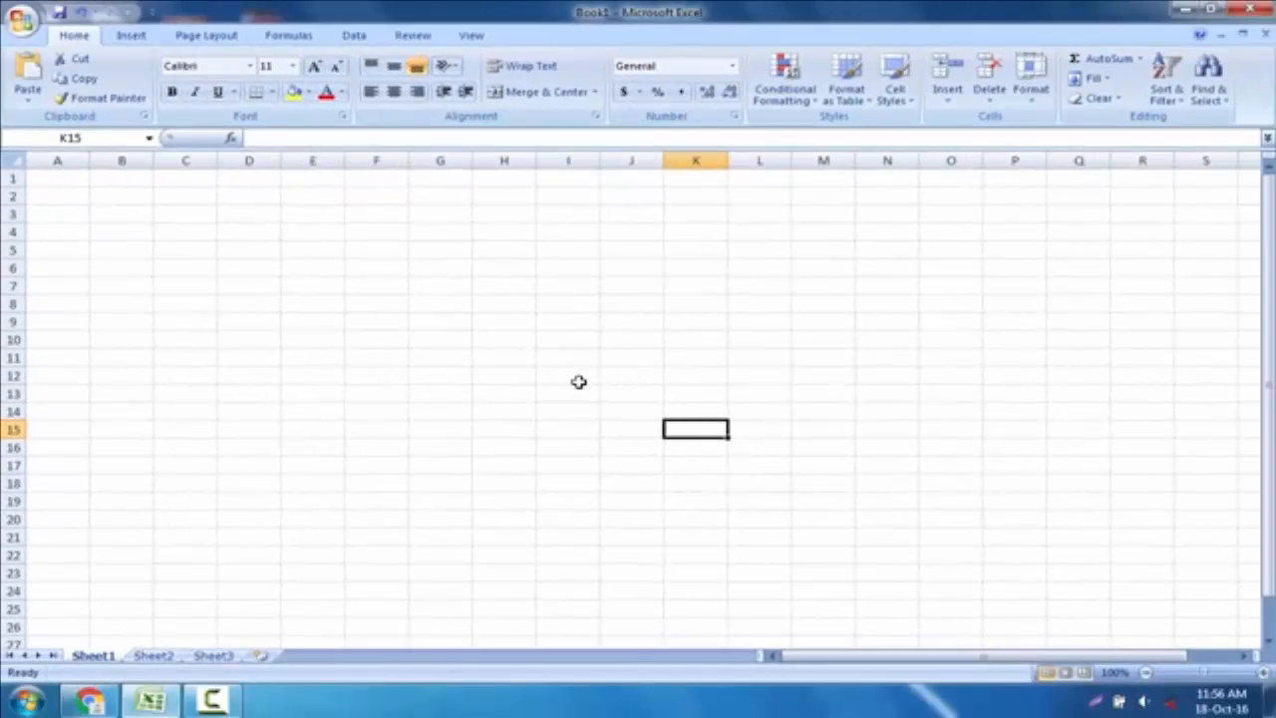
click(621, 469)
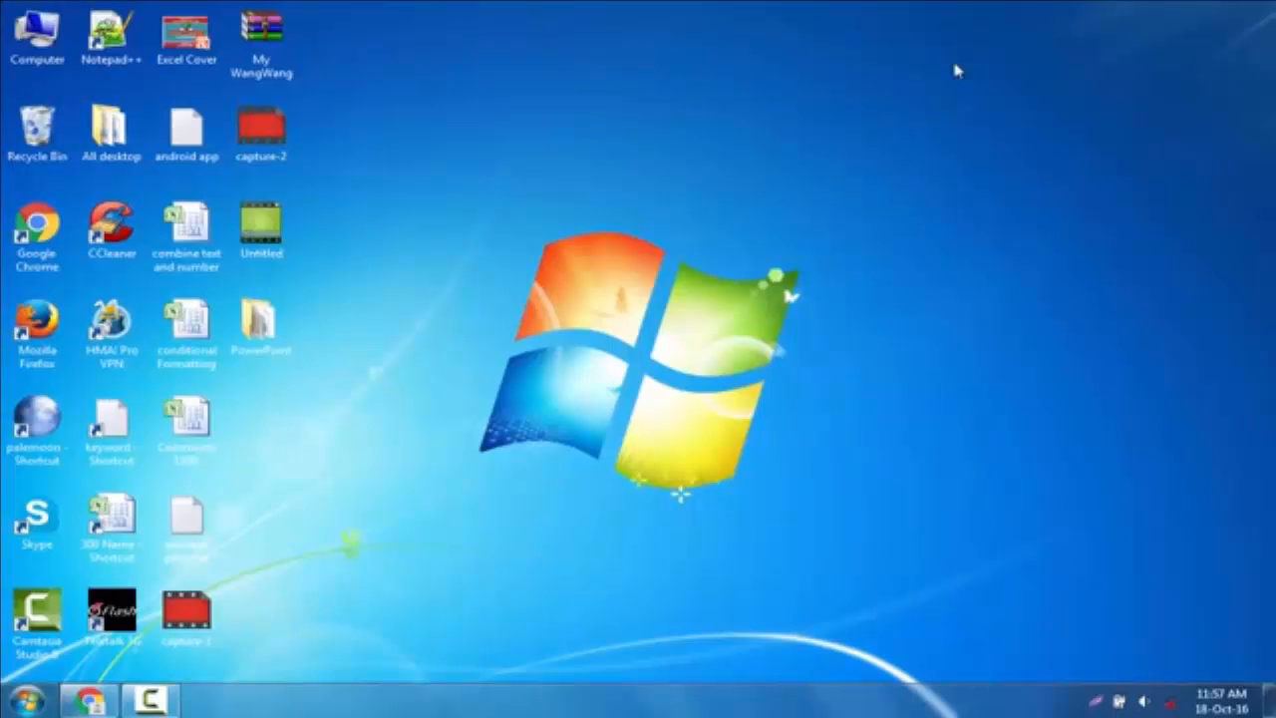
Step: Create a new folder on the desktop and name it Presentation
right_click(958, 68)
mouse_move(1074, 200)
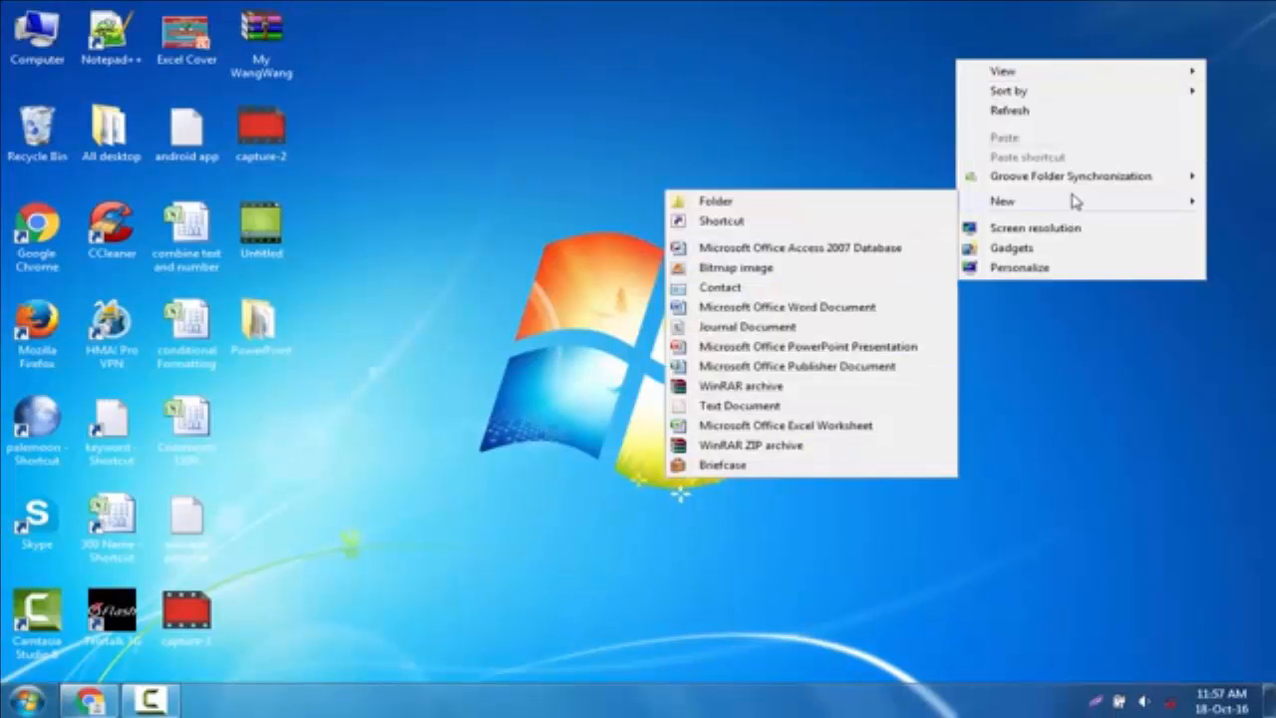
click(848, 205)
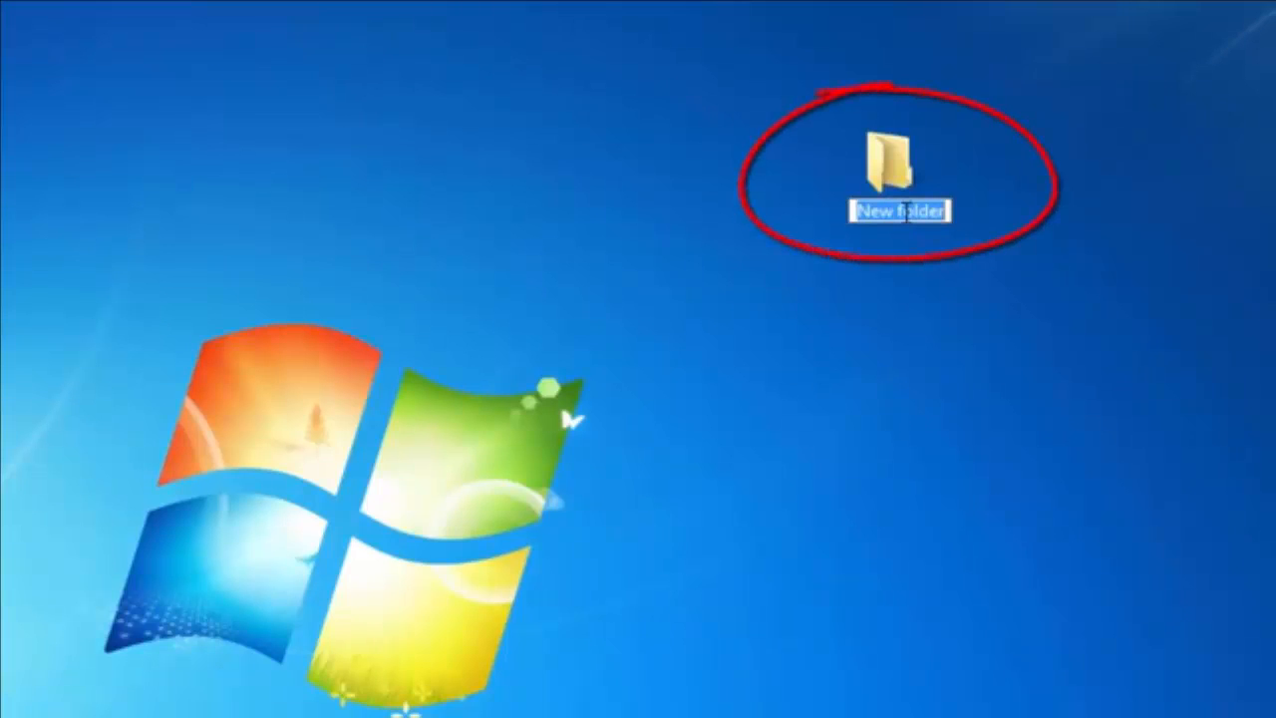
text(Presentation)
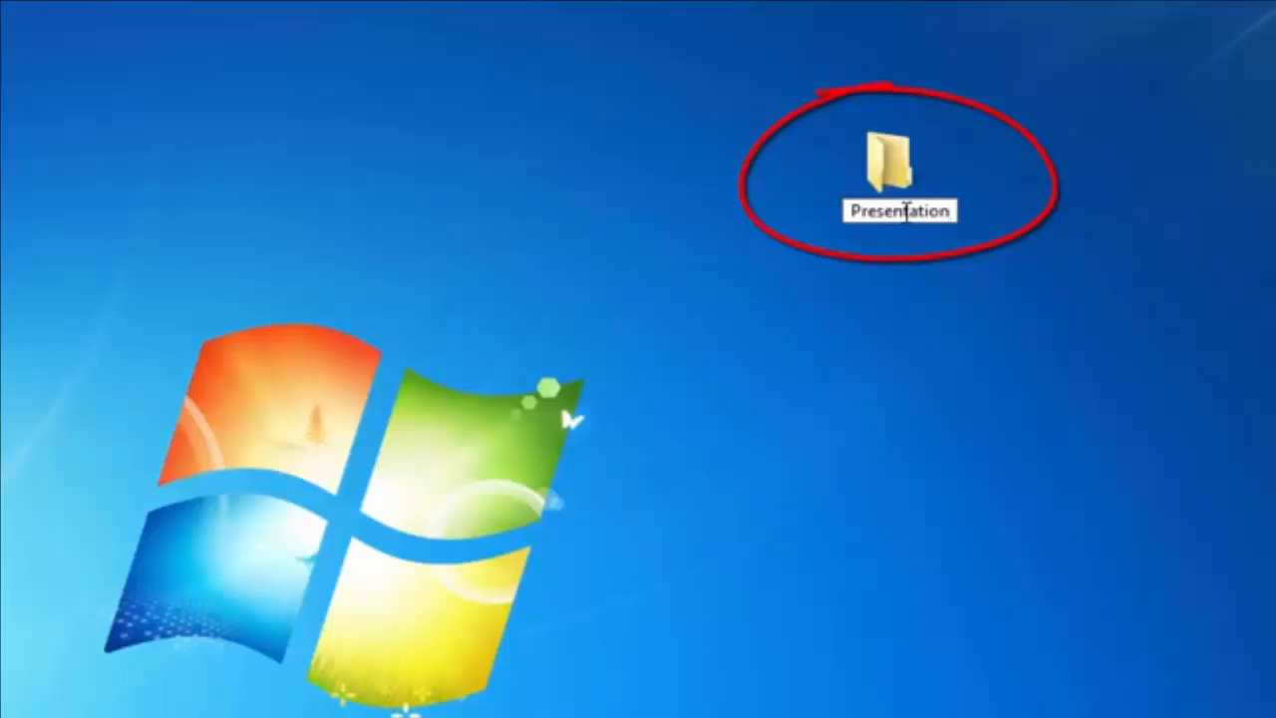
key(Return)
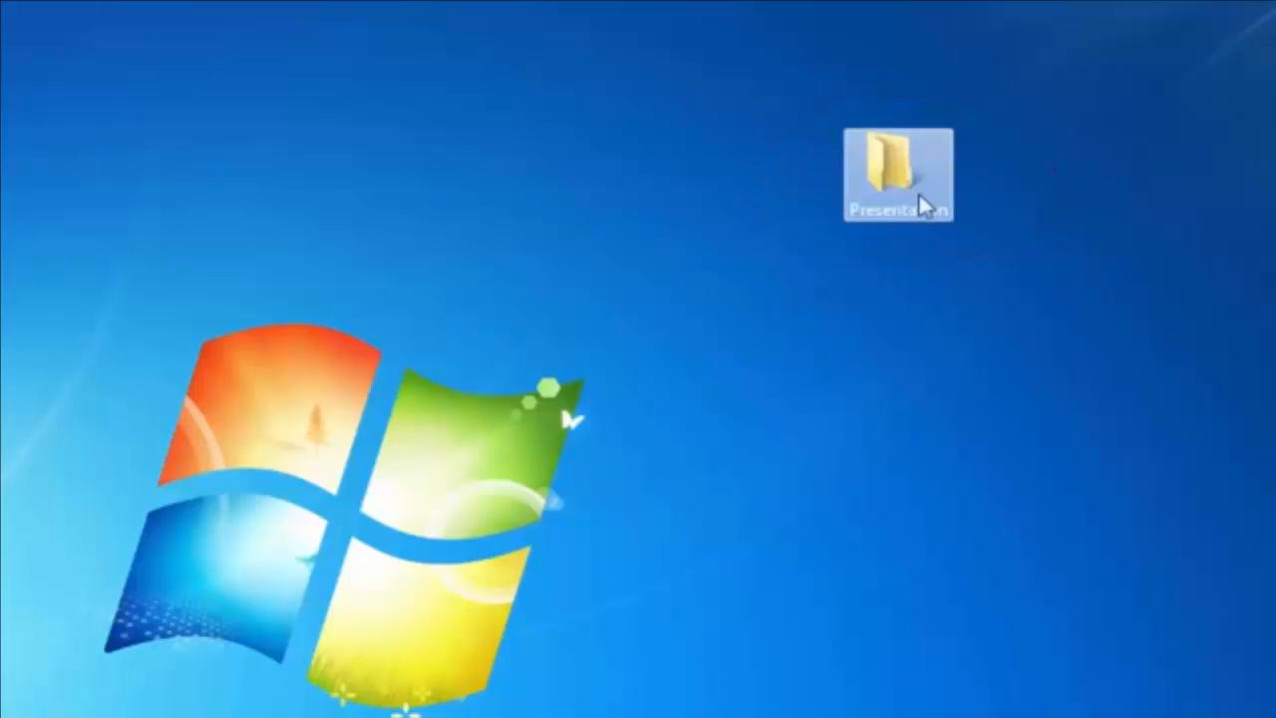
Step: Open the Presentation folder and create a Microsoft Office PowerPoint presentation in it named presentation
double_click(891, 155)
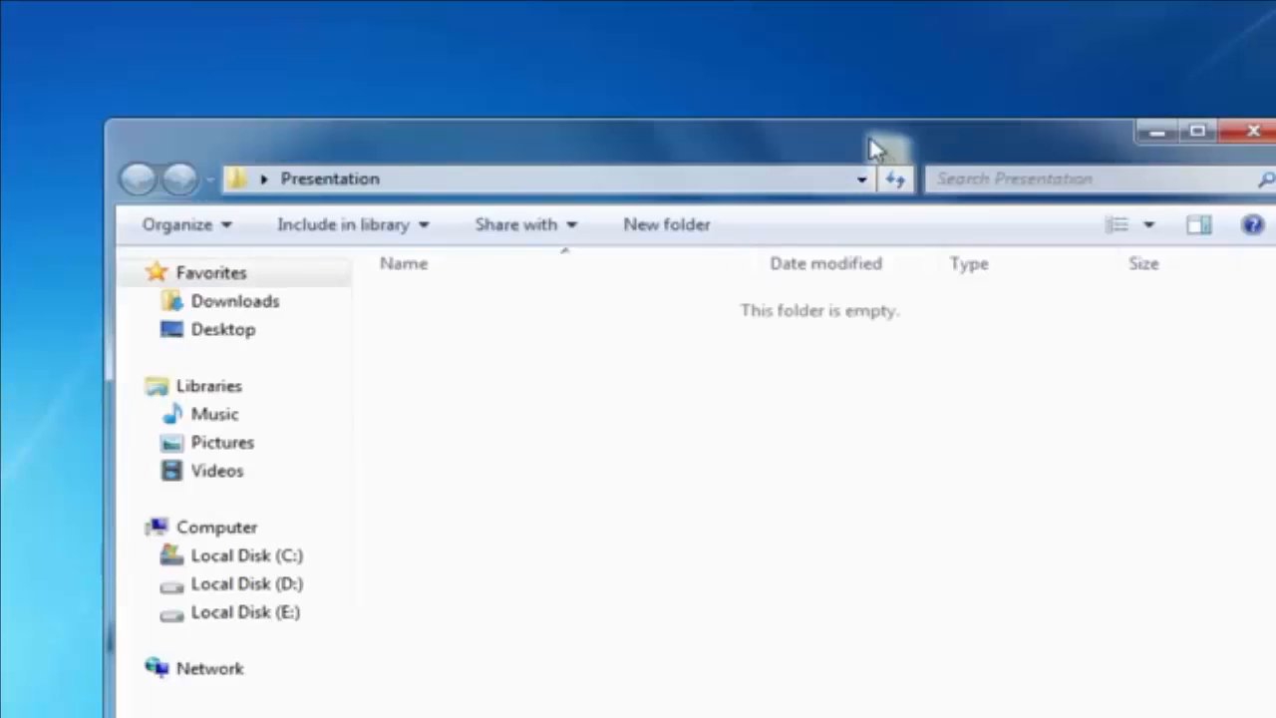
drag(870, 143, 555, 133)
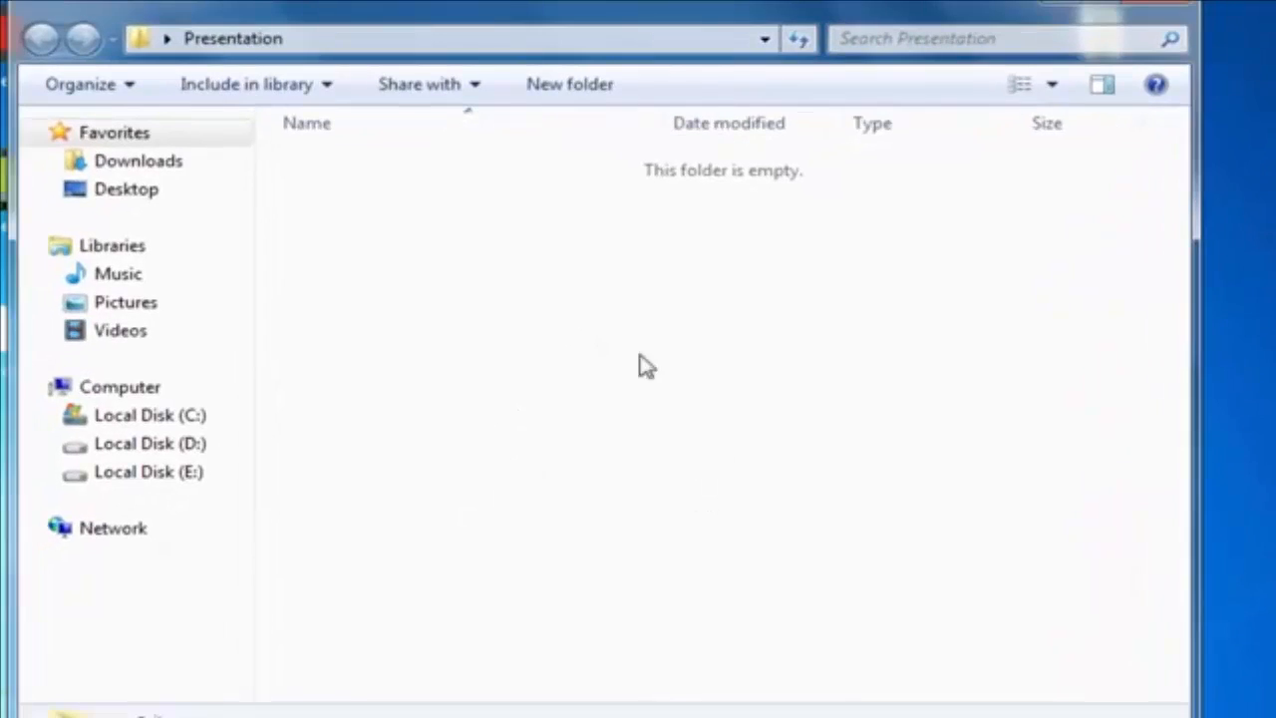
right_click(508, 249)
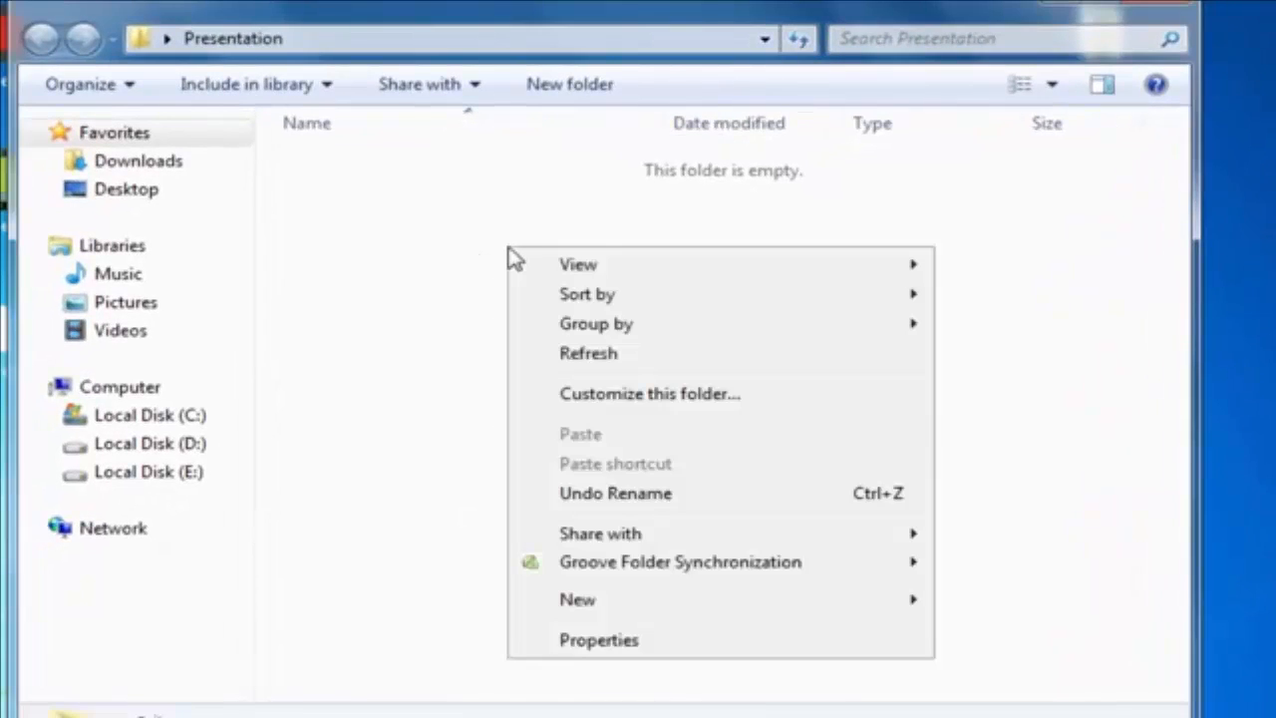
mouse_move(755, 602)
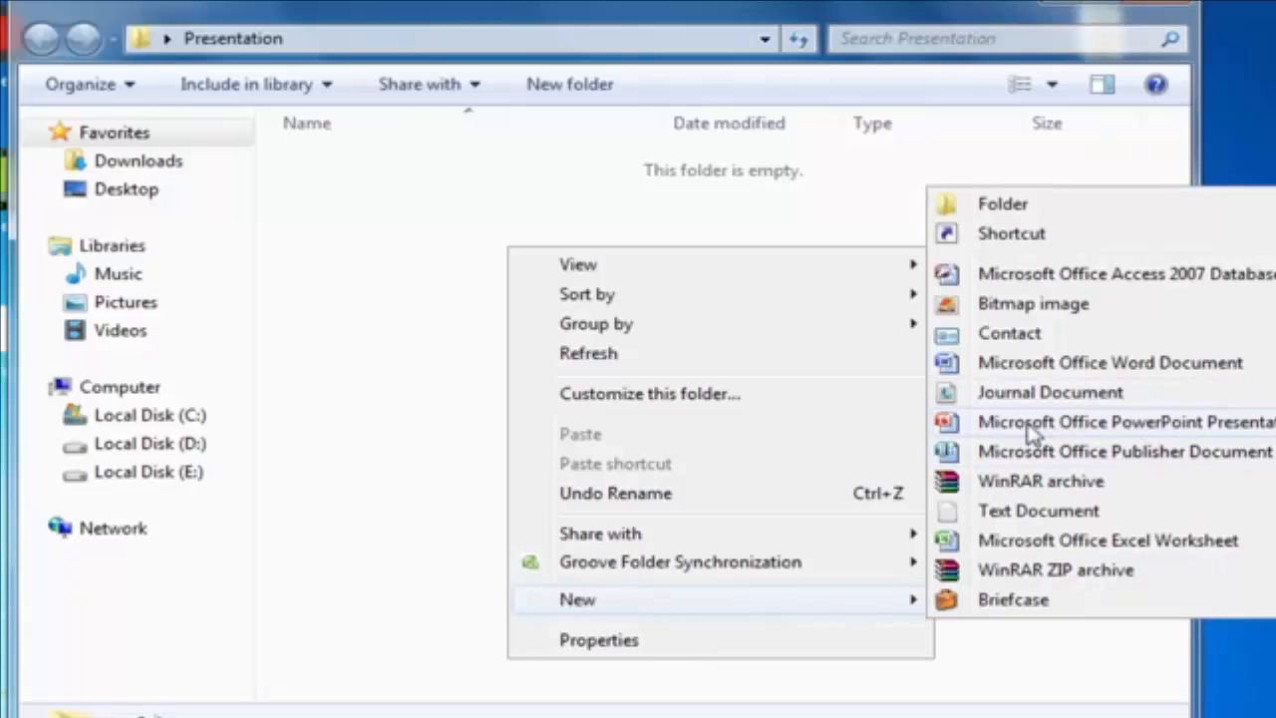
click(1108, 428)
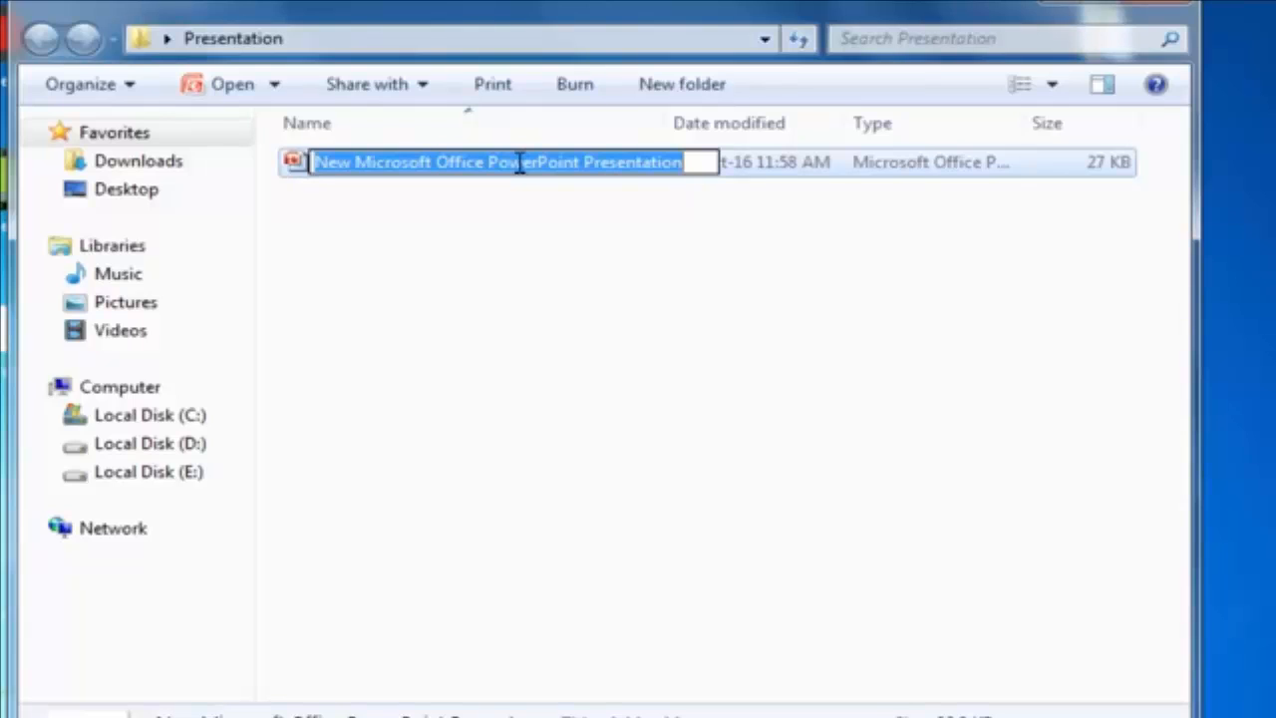
text(presen)
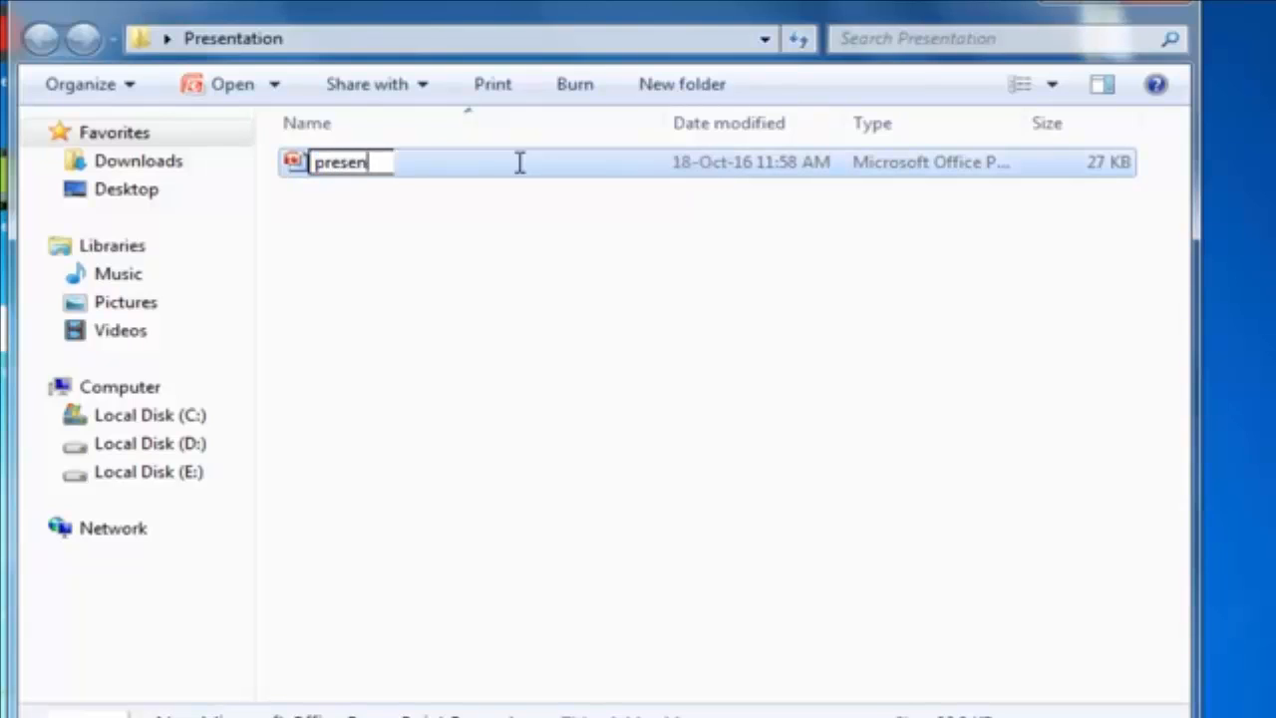
text(taion)
key(BackSpace)
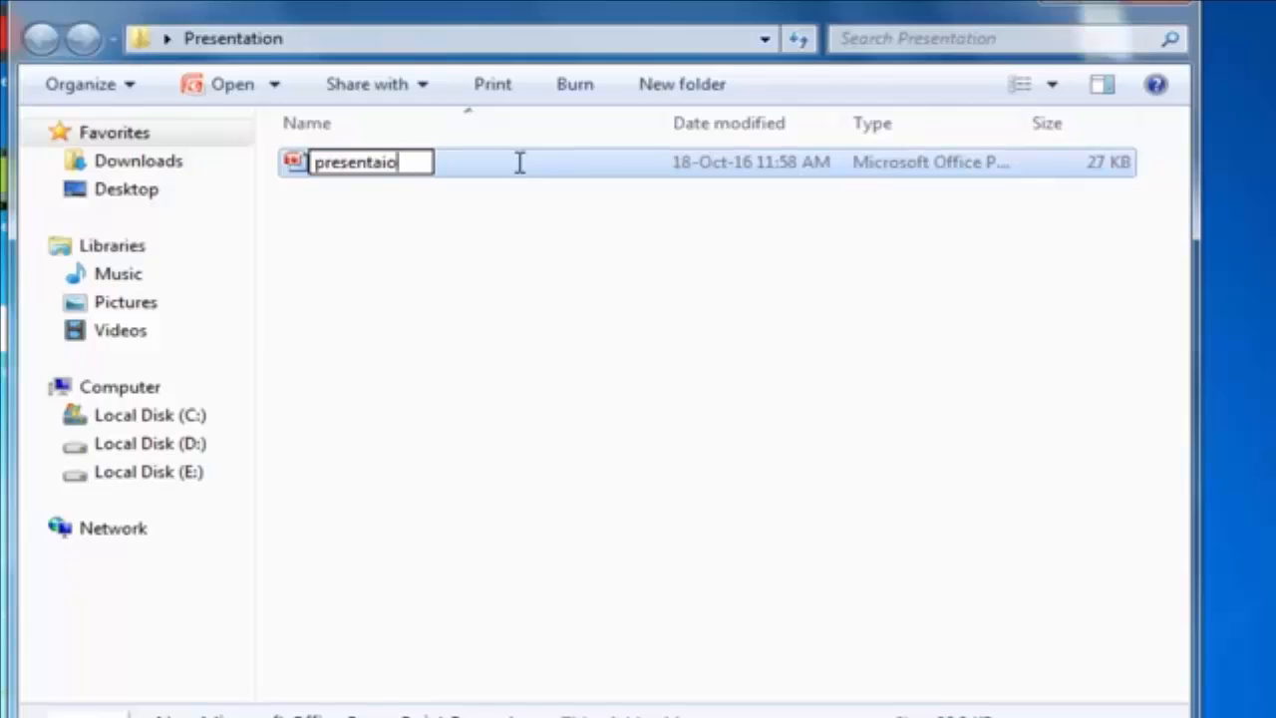
key(BackSpace)
key(BackSpace)
text(tion)
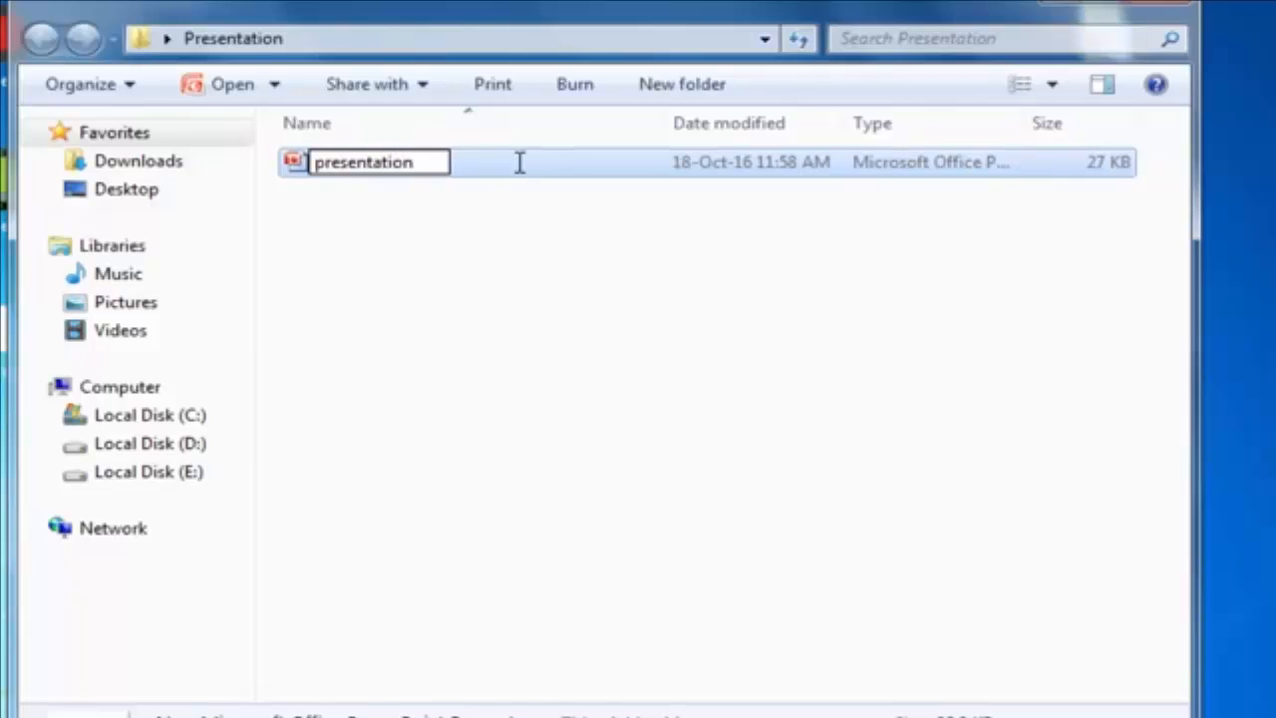
key(Return)
Step: Create a Microsoft Office Excel worksheet named presentation in the same folder
right_click(492, 288)
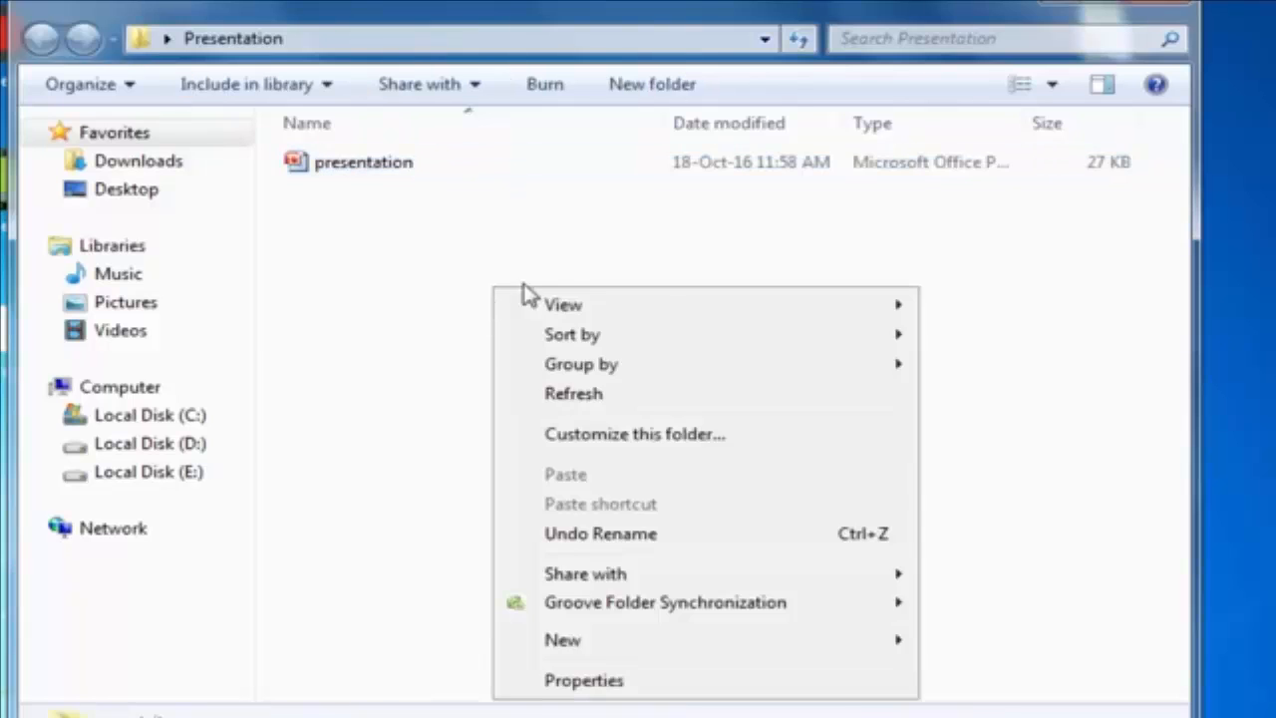
mouse_move(747, 638)
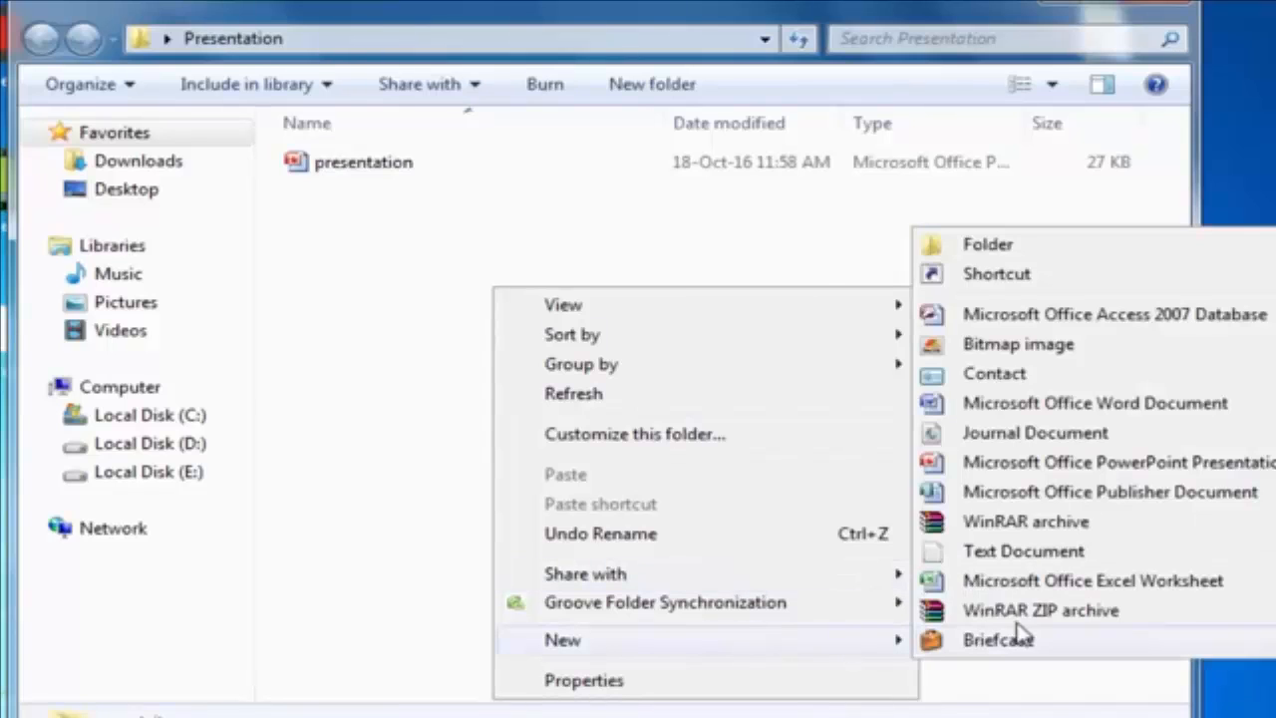
click(1111, 588)
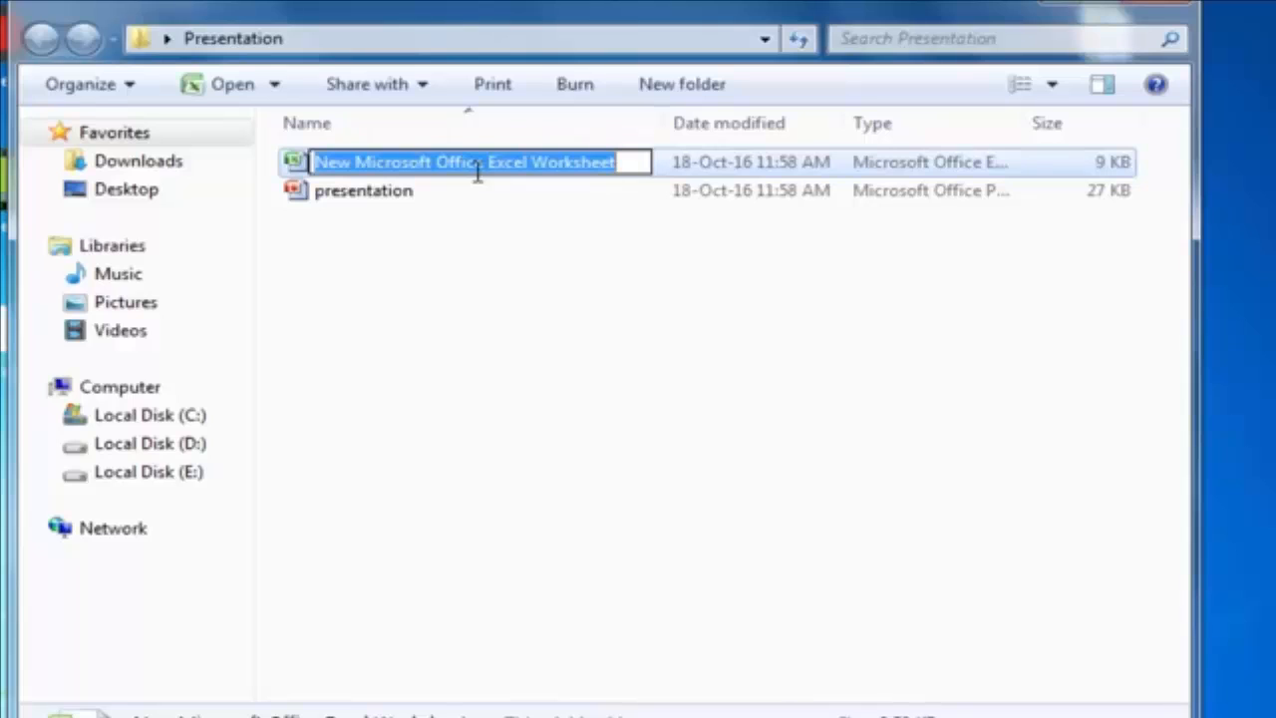
text(pre)
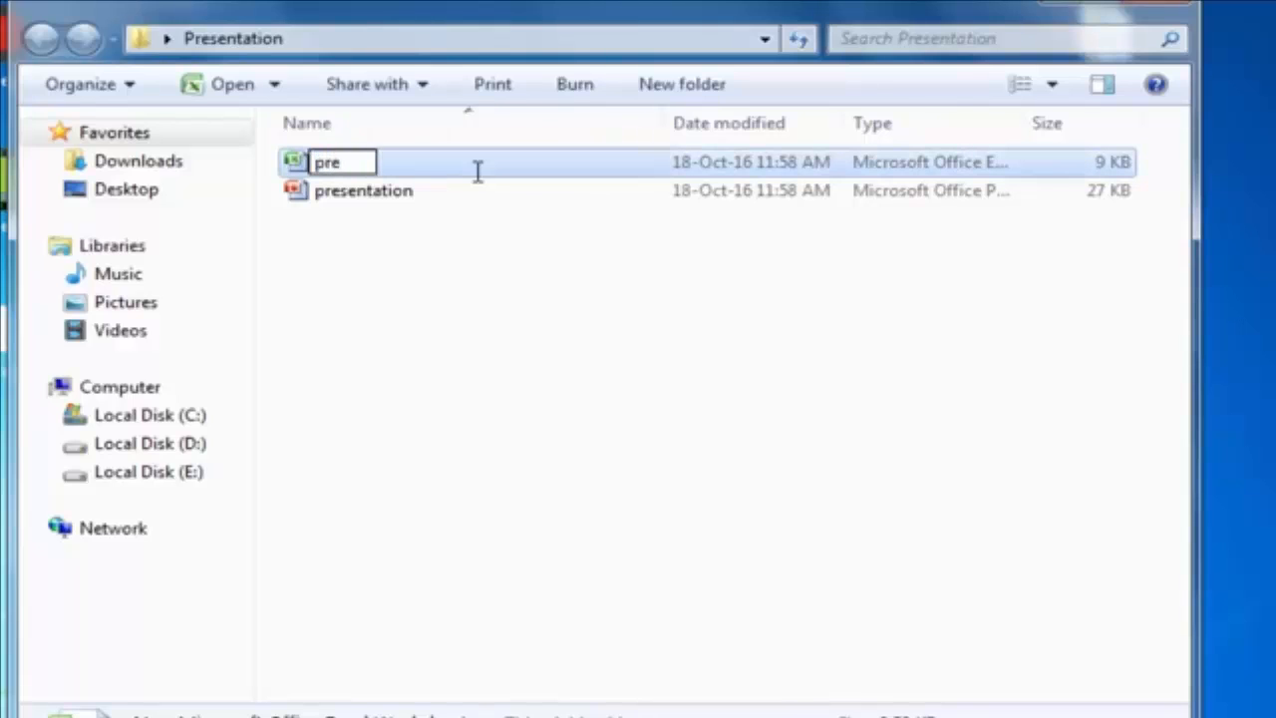
text(sentaio)
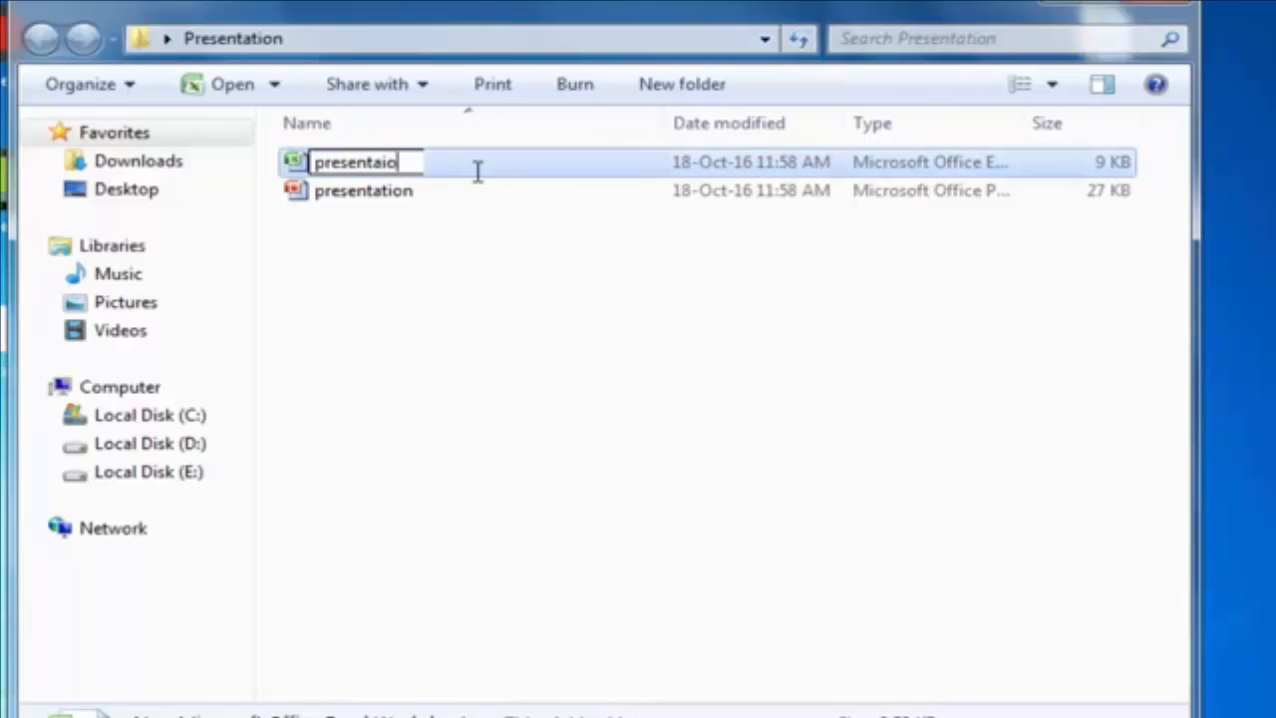
text(n)
key(BackSpace)
key(BackSpace)
key(BackSpace)
text(tion)
key(Return)
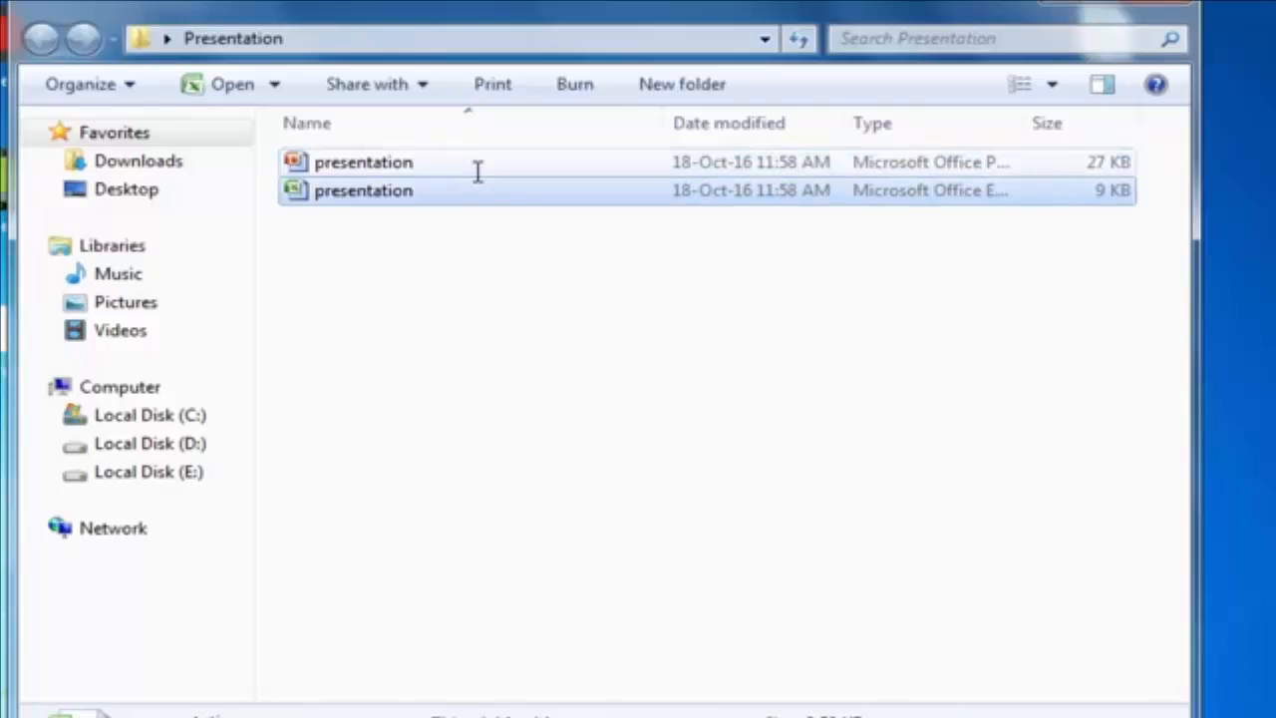
click(469, 306)
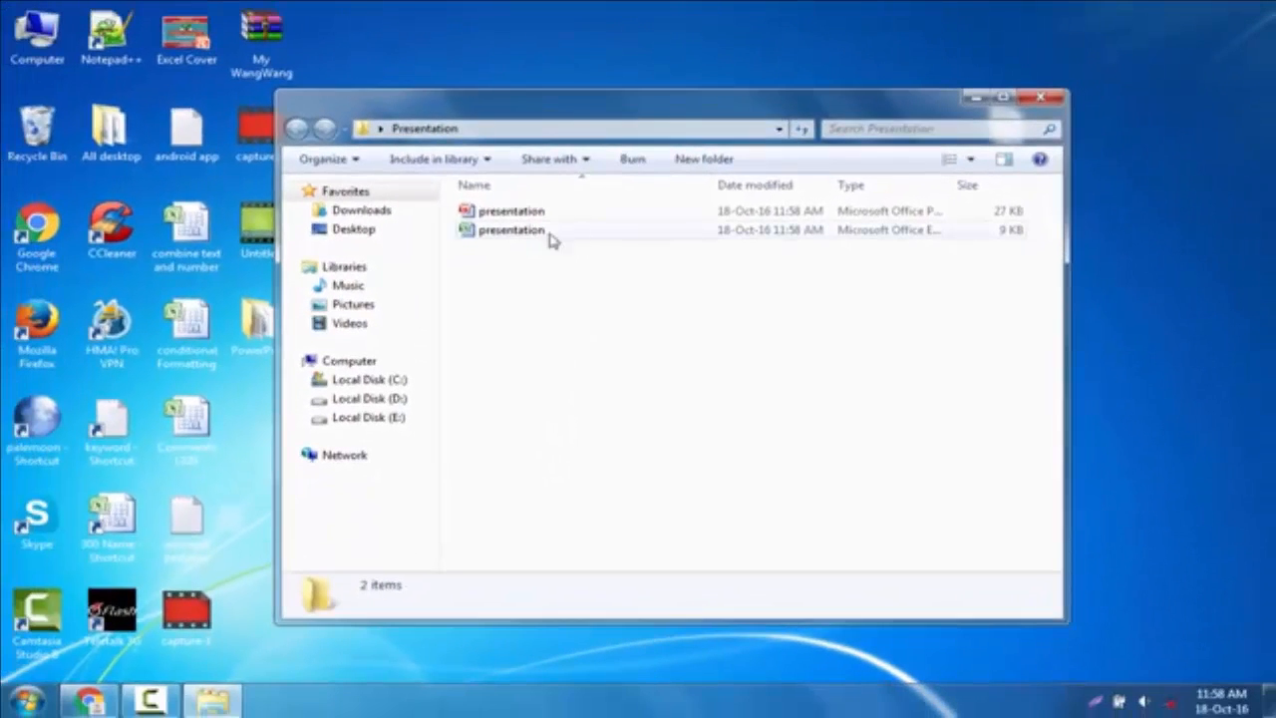
Step: Open the presentation worksheet file in Excel and select cell B2 on Sheet1
click(585, 239)
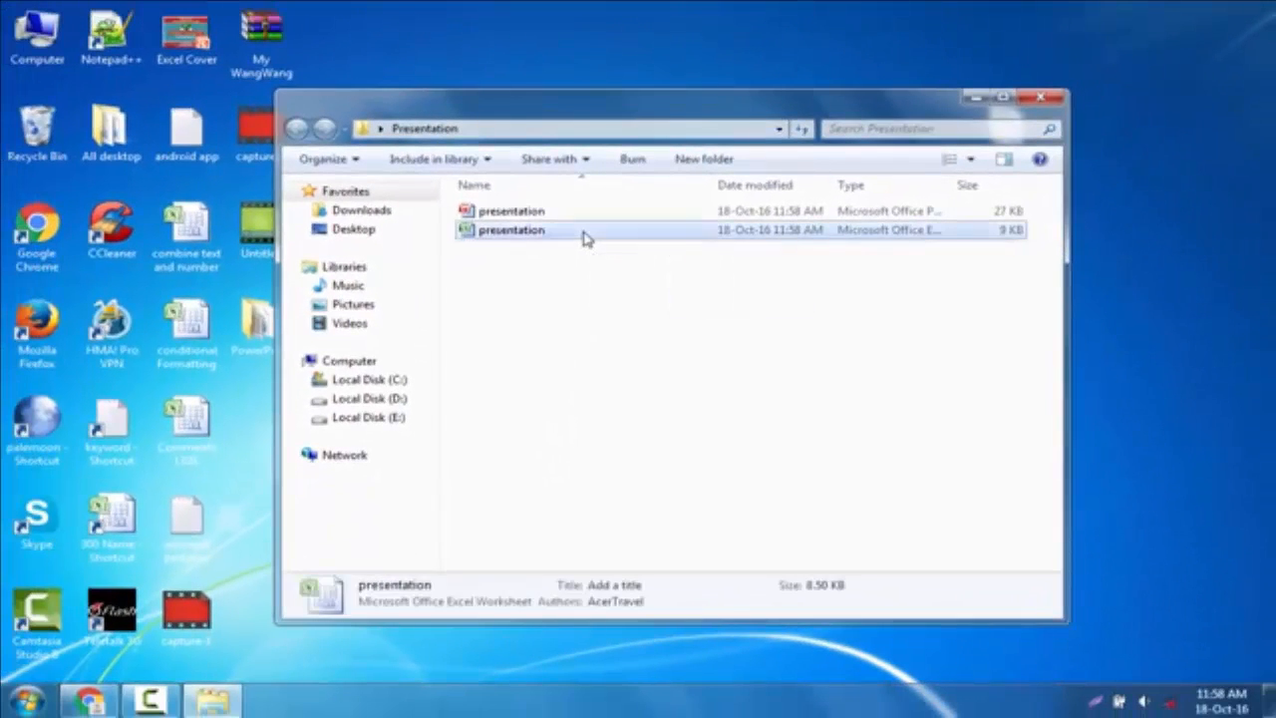
double_click(585, 239)
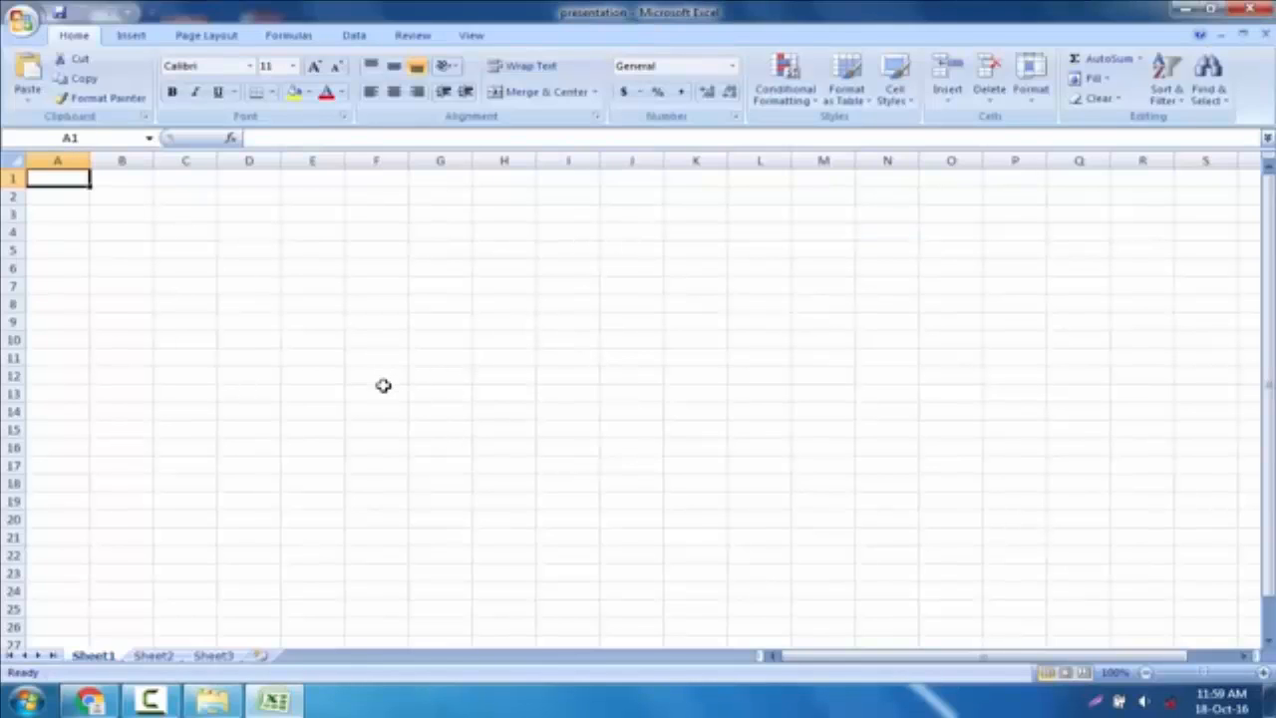
click(136, 203)
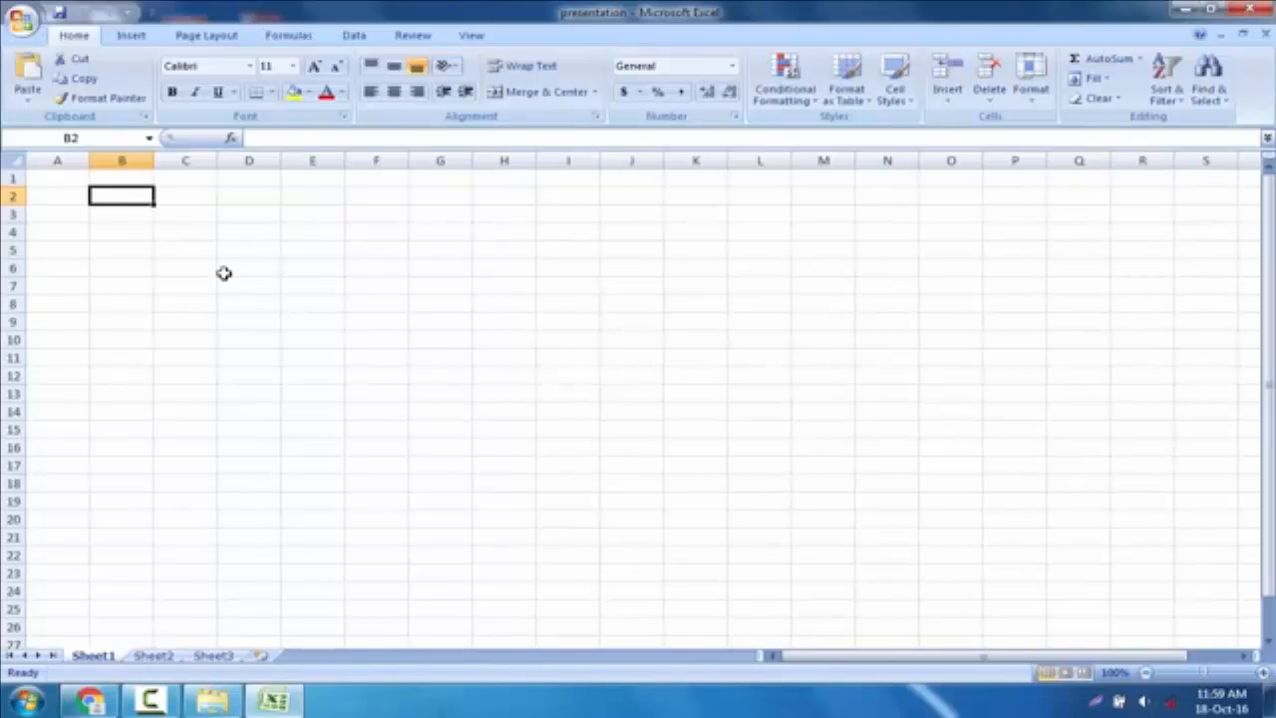
Step: Enter the headers Products Name in B2, Rangpur in C2 and Kurigram in D2
text(Prod)
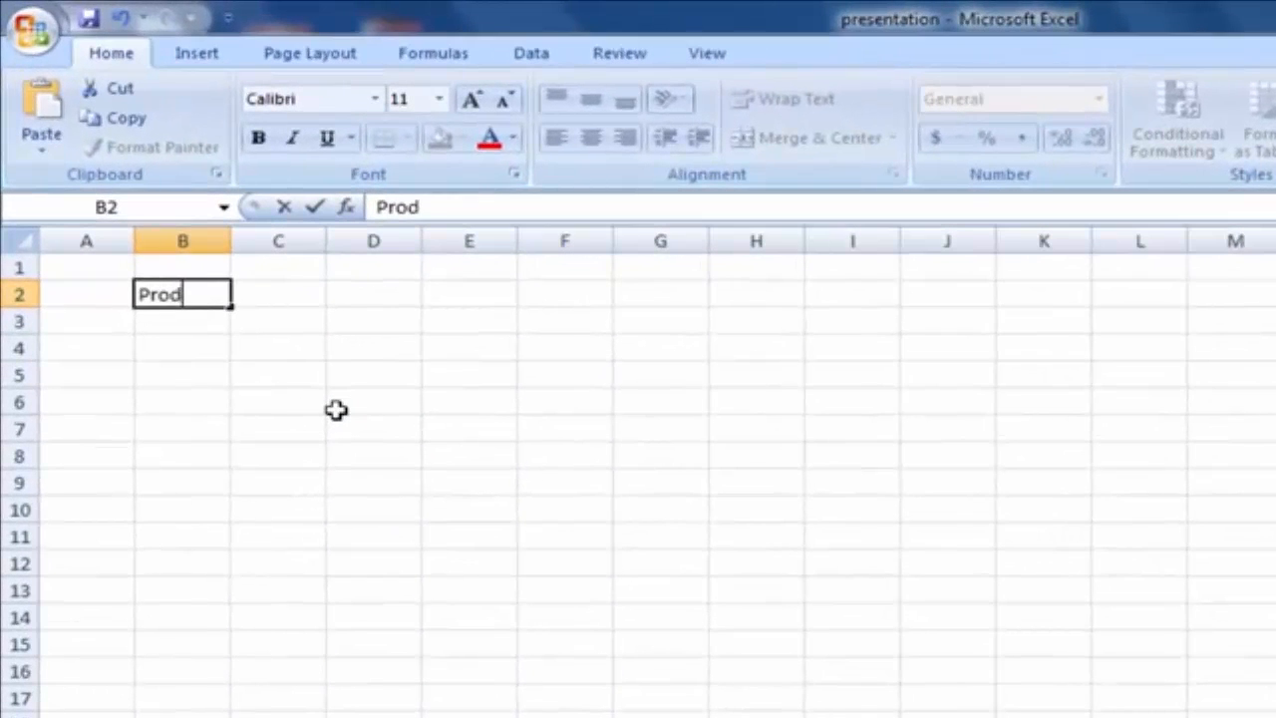
text(ucts)
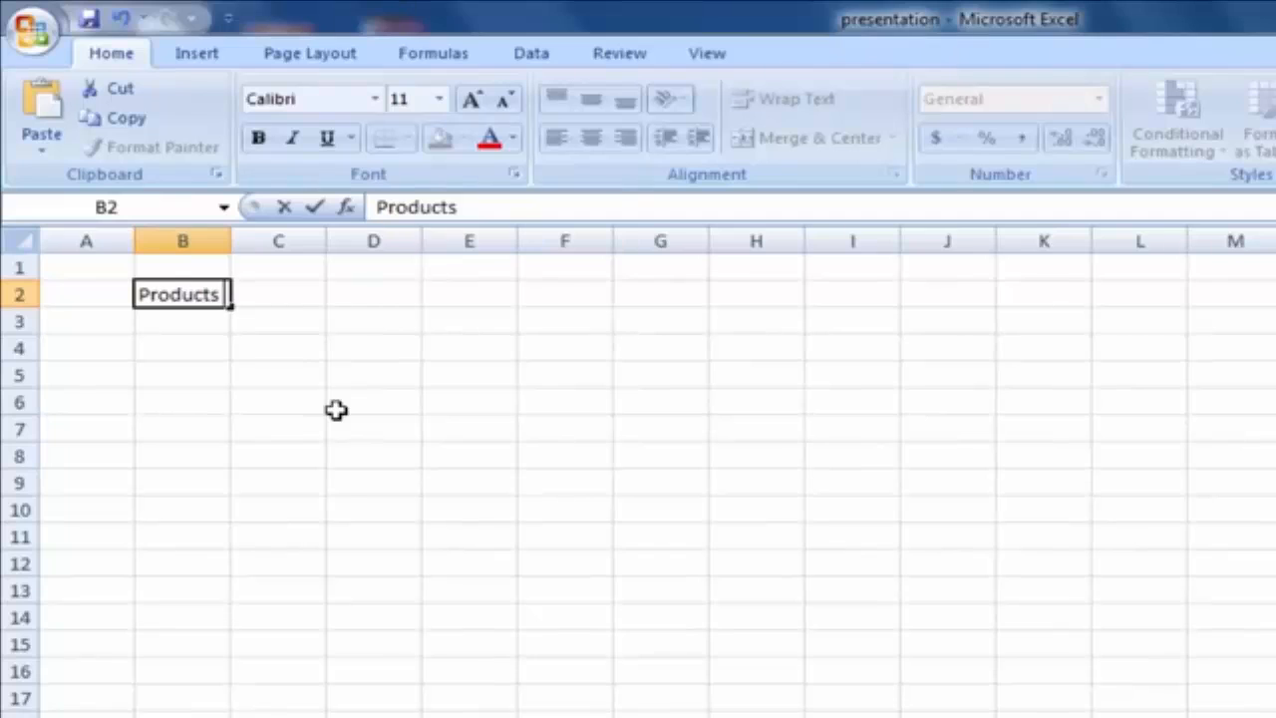
text( Name)
key(Tab)
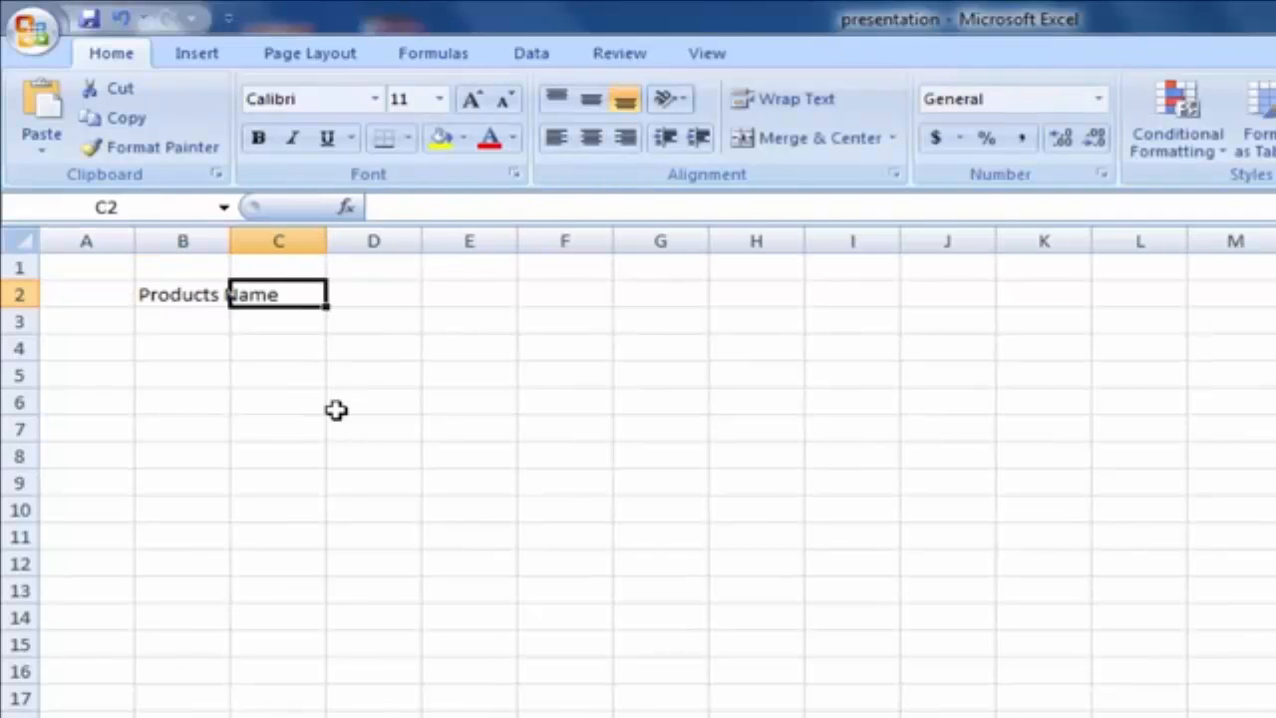
text(Rangpur)
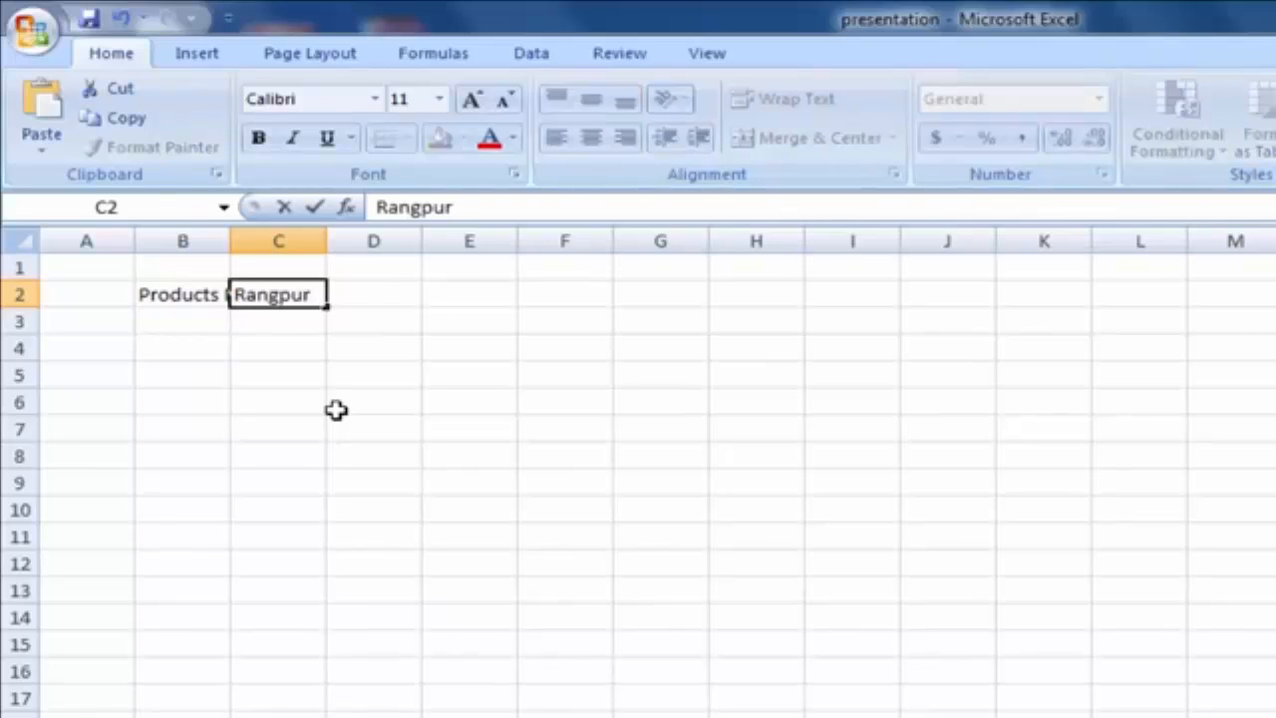
key(Tab)
text(Ku)
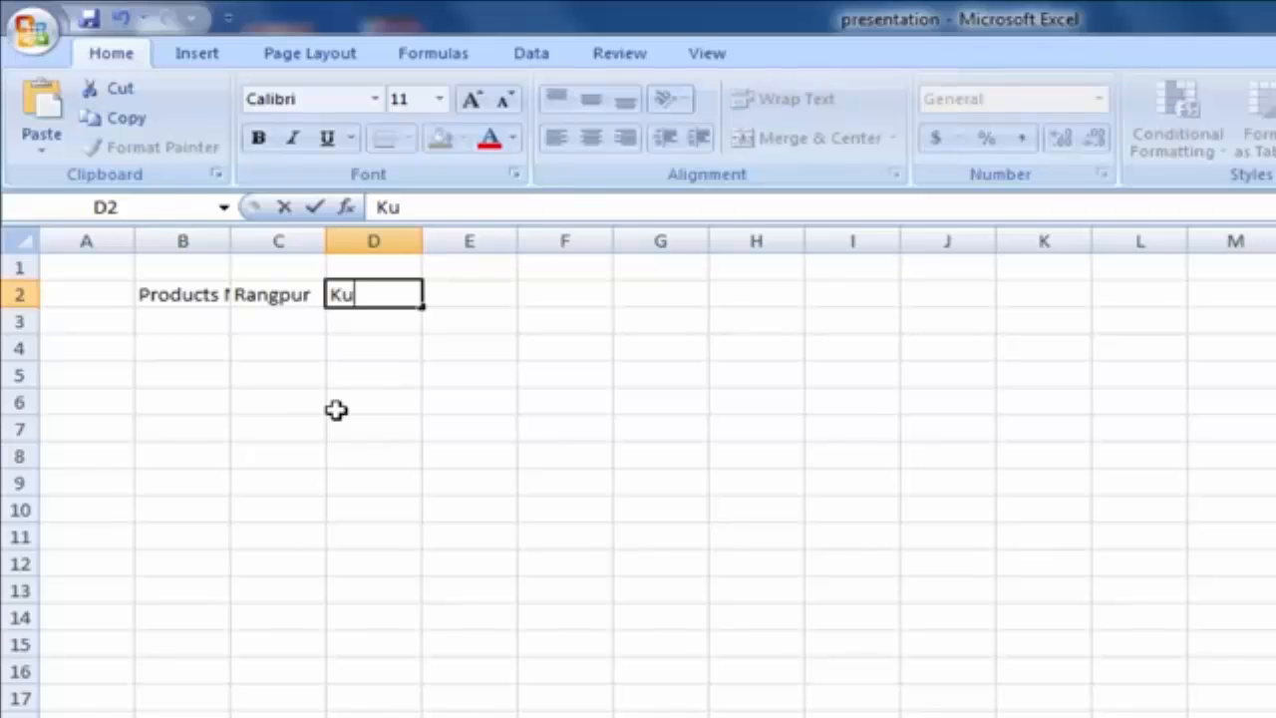
text(rigram)
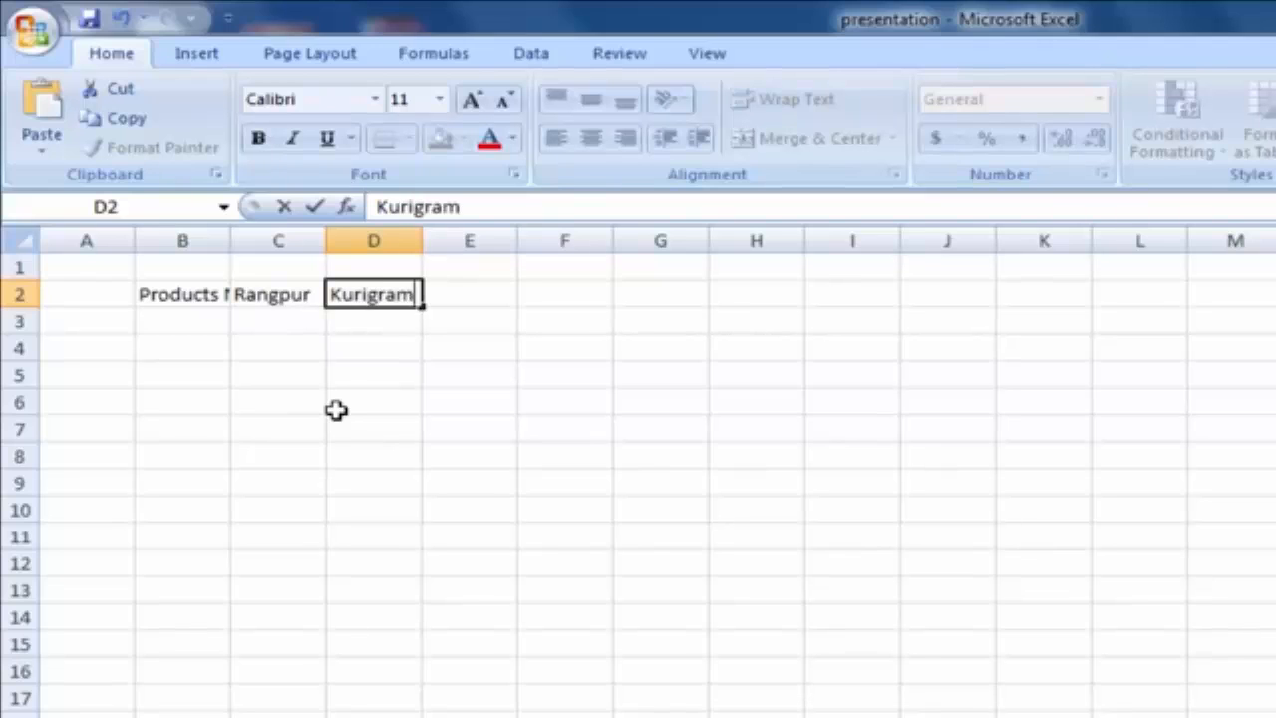
key(Tab)
Step: Complete the header row with Lalmoni in E2 and Gaibandha in F2
text(Lal)
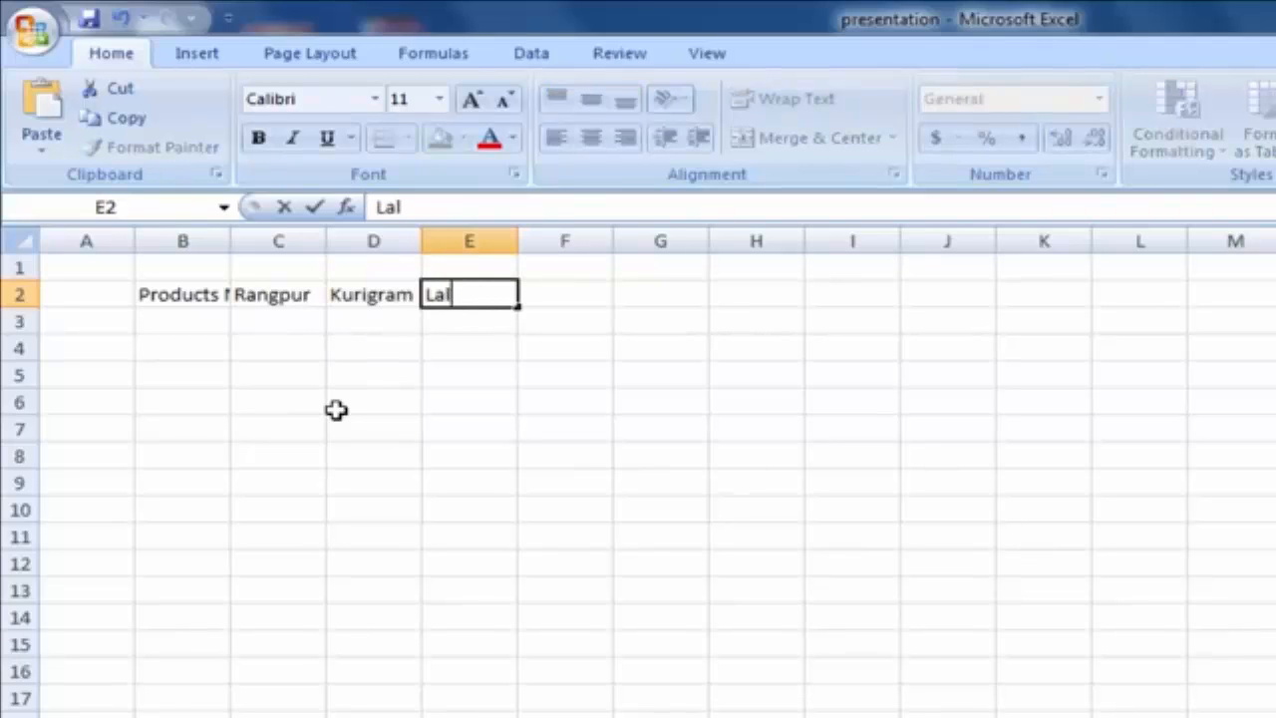
text(moni)
key(Tab)
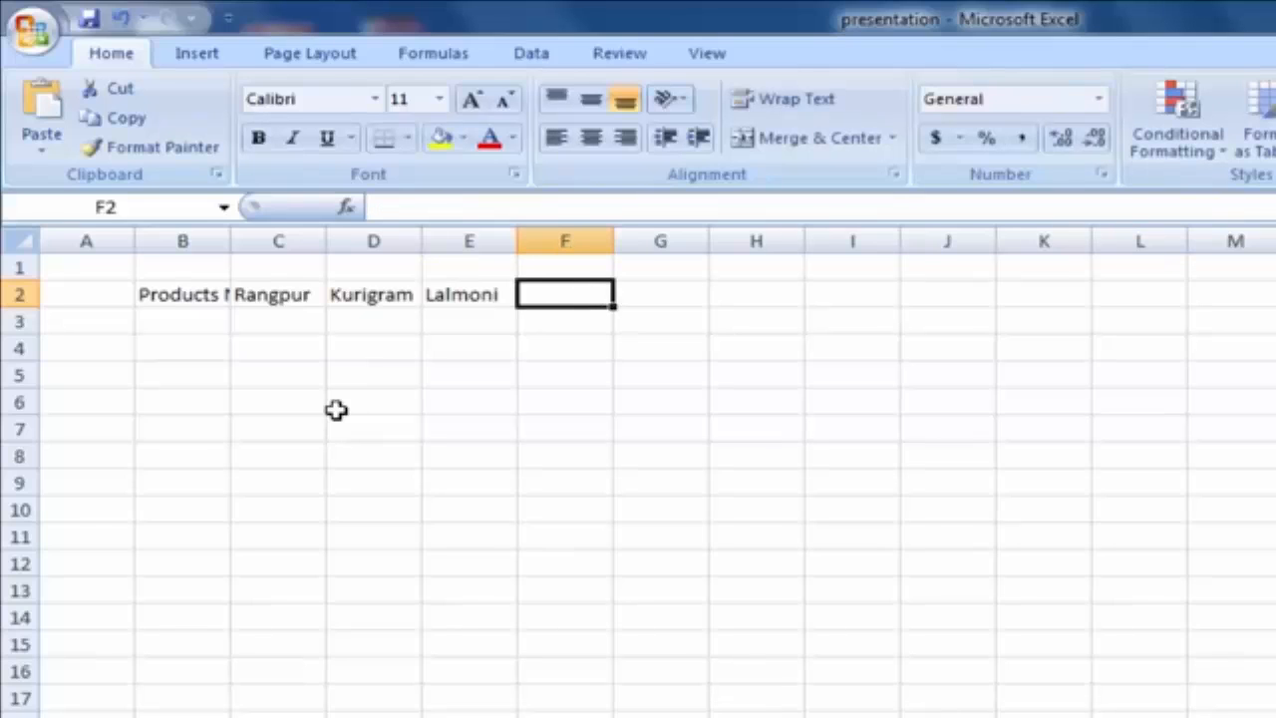
text(Gaibang)
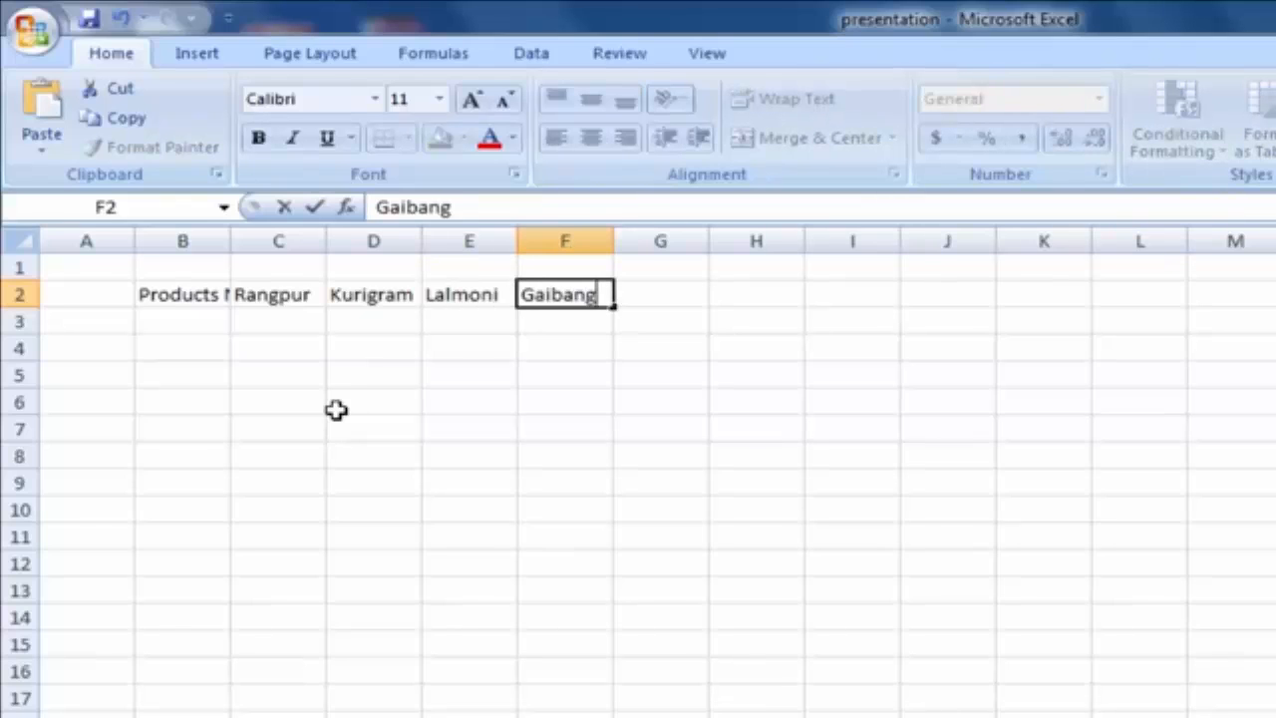
key(BackSpace)
text(dha)
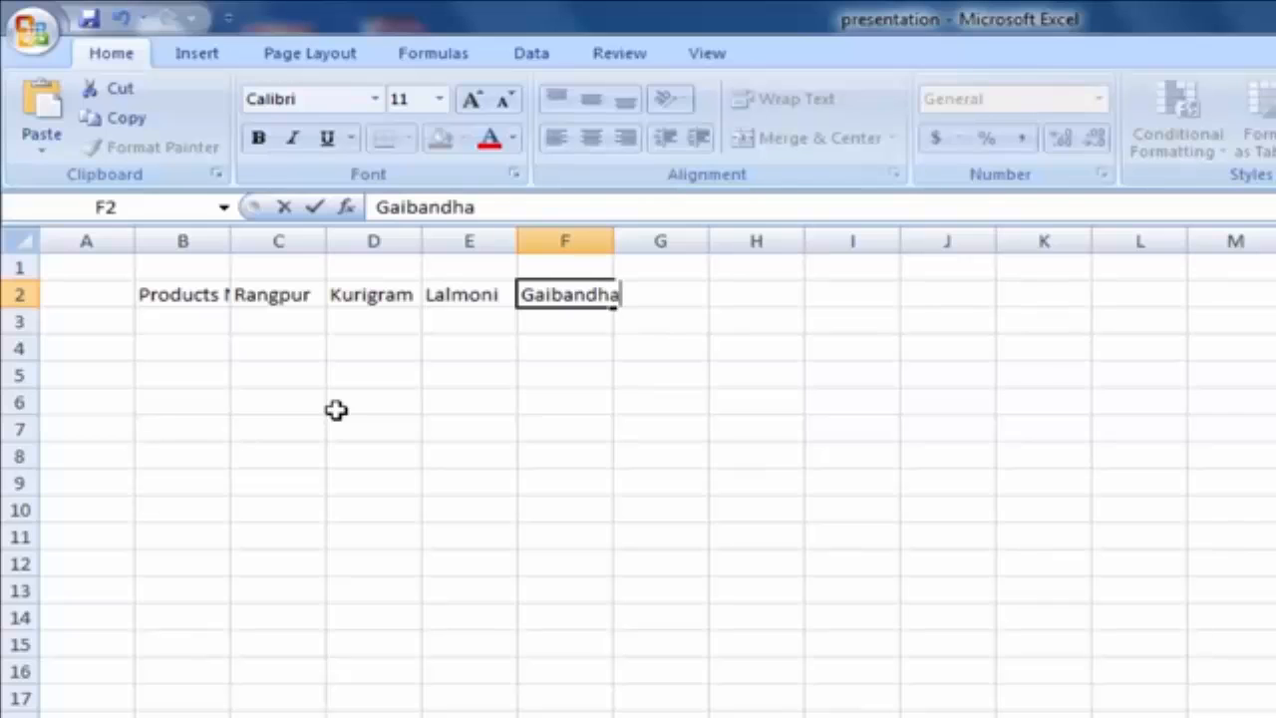
key(Return)
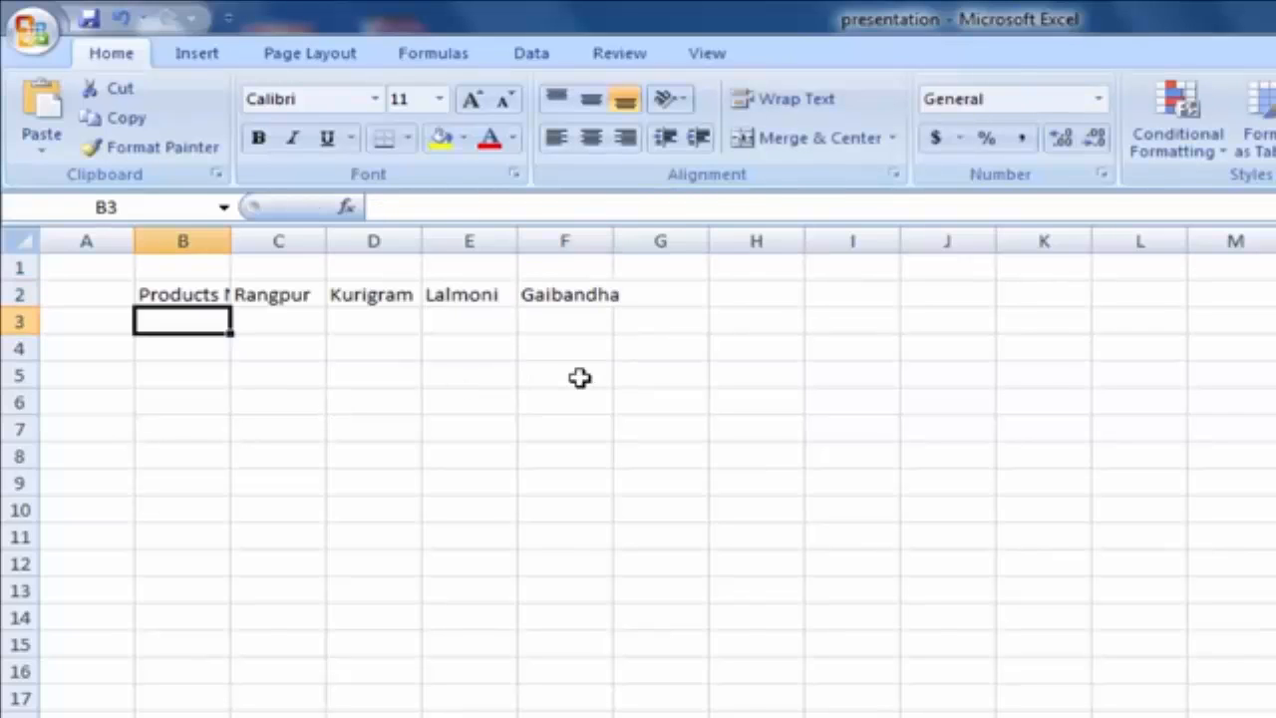
Step: Widen column B well beyond its Products Name header, and slightly widen columns C, D and F to fit their headers
drag(229, 242, 421, 250)
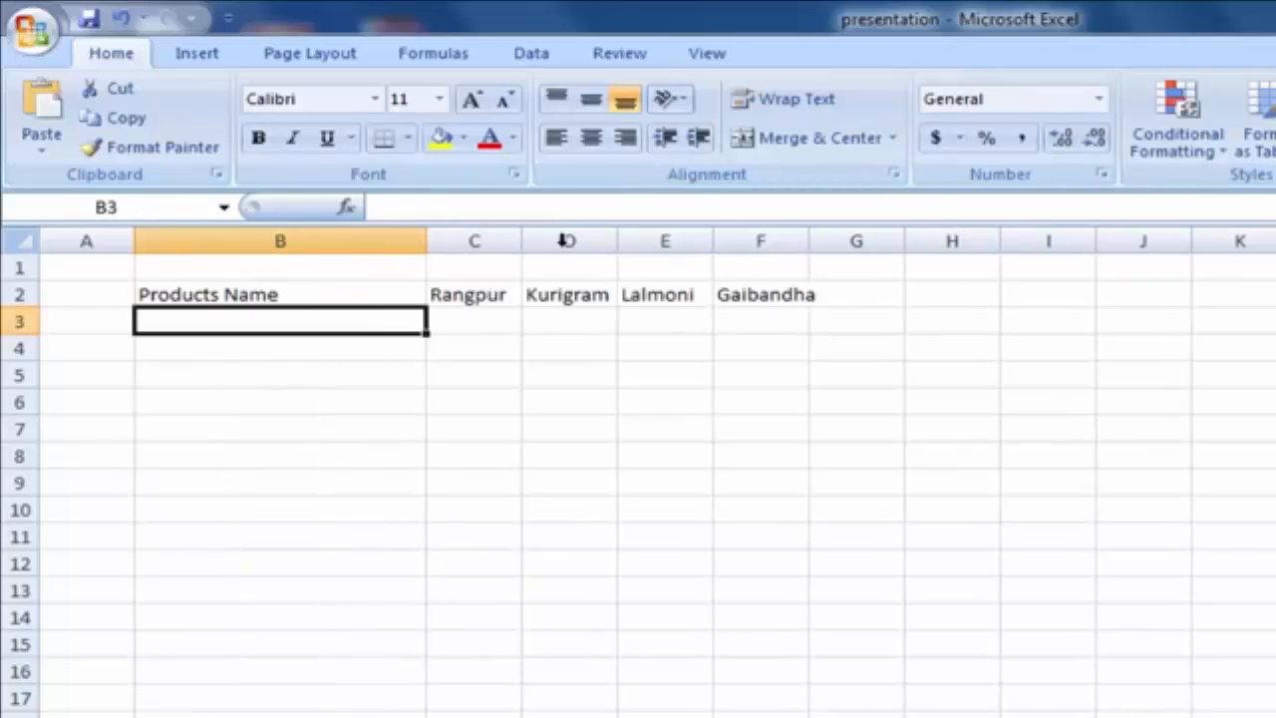
drag(428, 243, 536, 251)
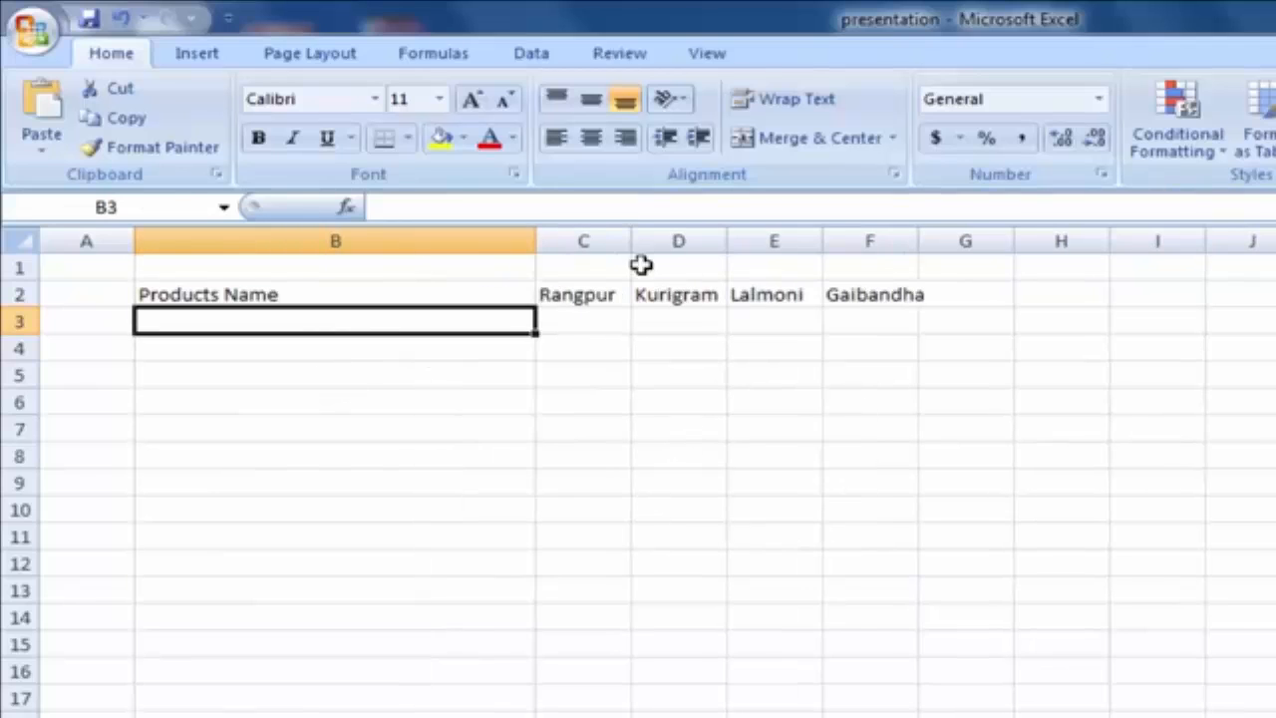
drag(631, 244, 638, 241)
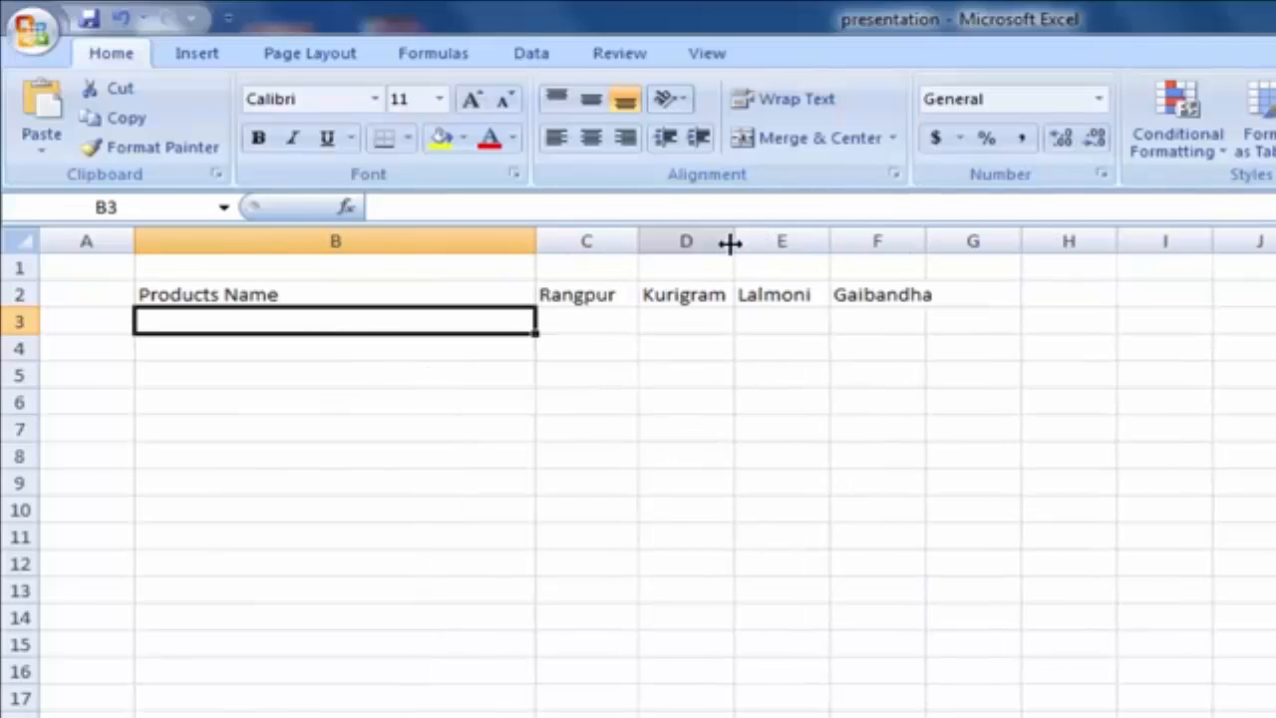
drag(732, 242, 748, 243)
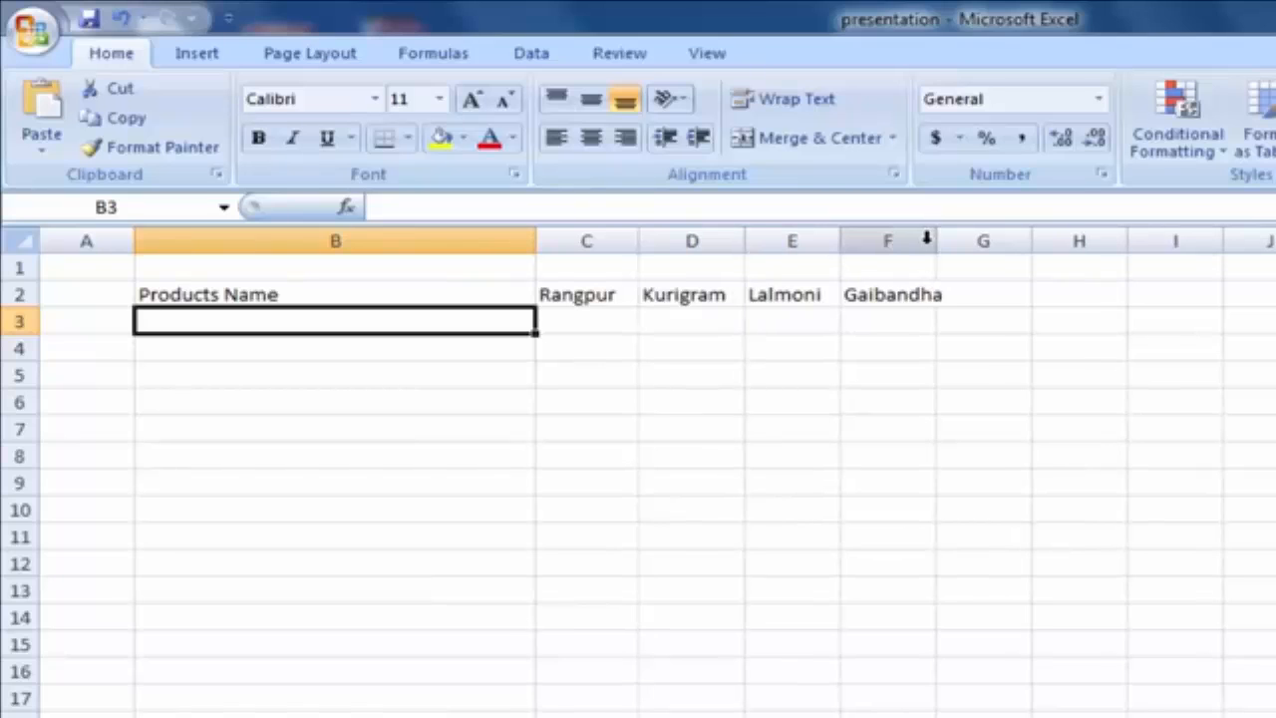
drag(935, 243, 972, 245)
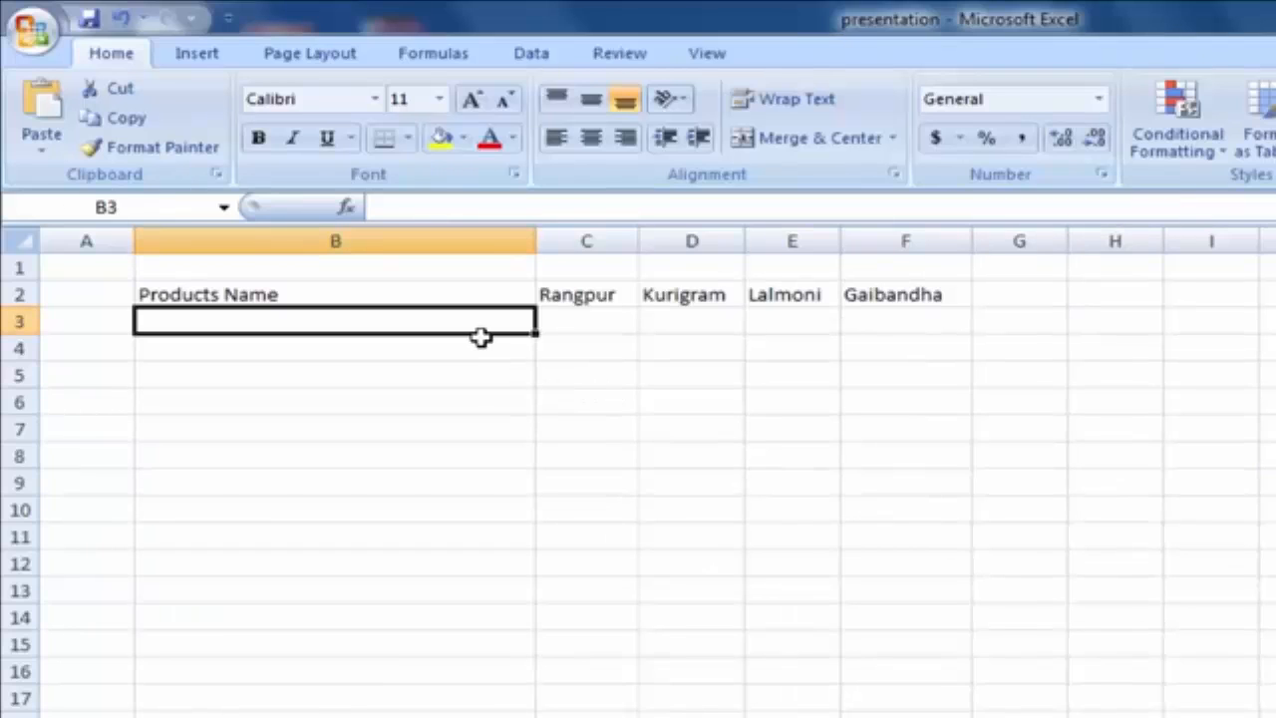
Step: Enter Bluetooth Headphones as the first product name in cell B3
text(Bl)
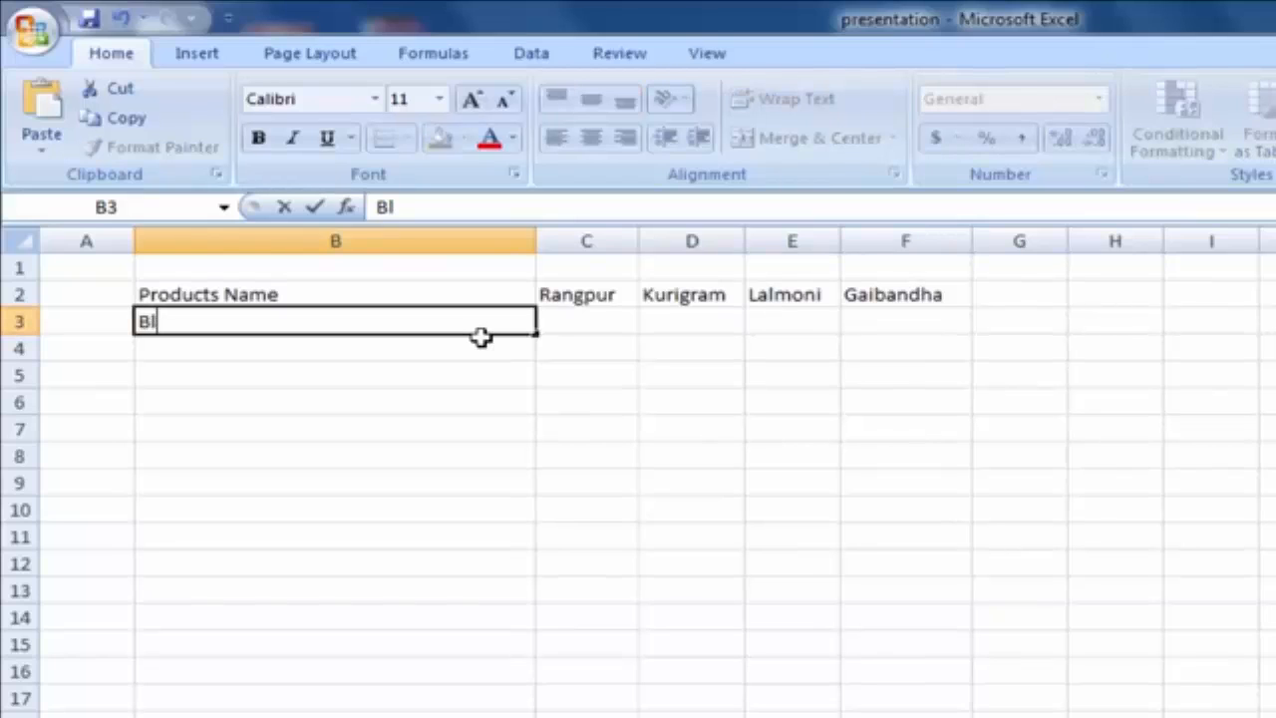
text(uetooth)
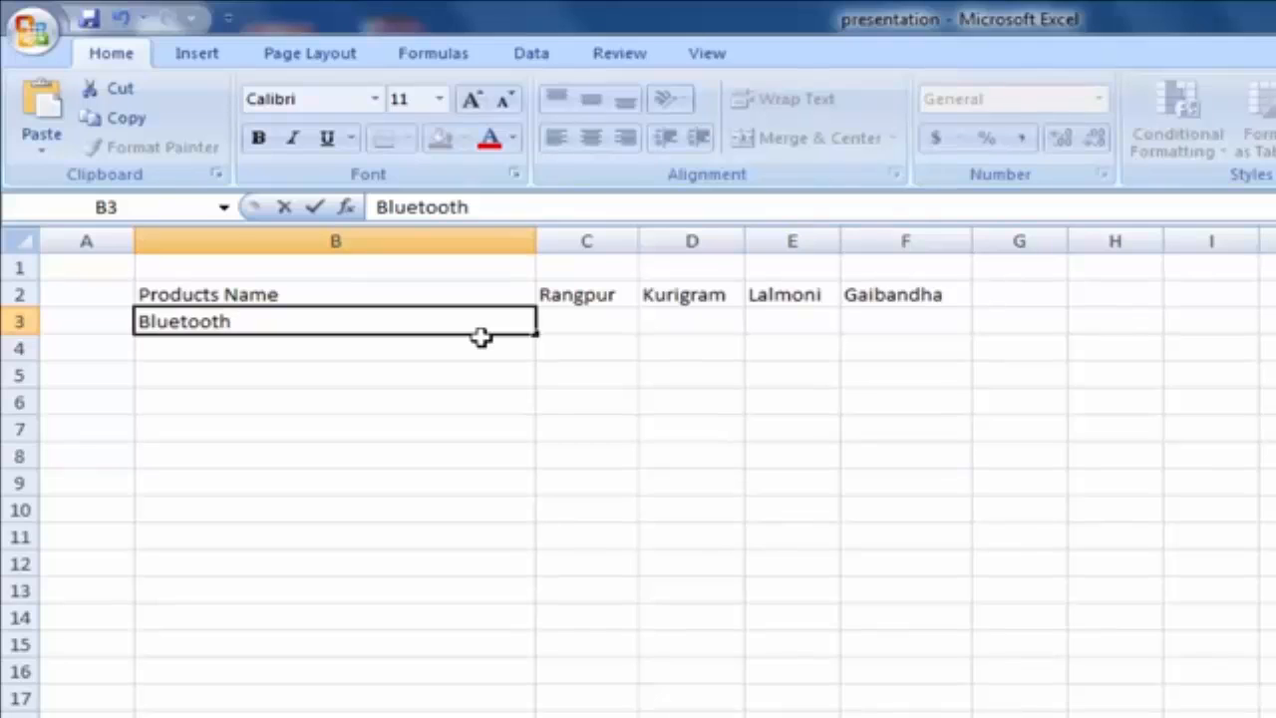
text( Headpho)
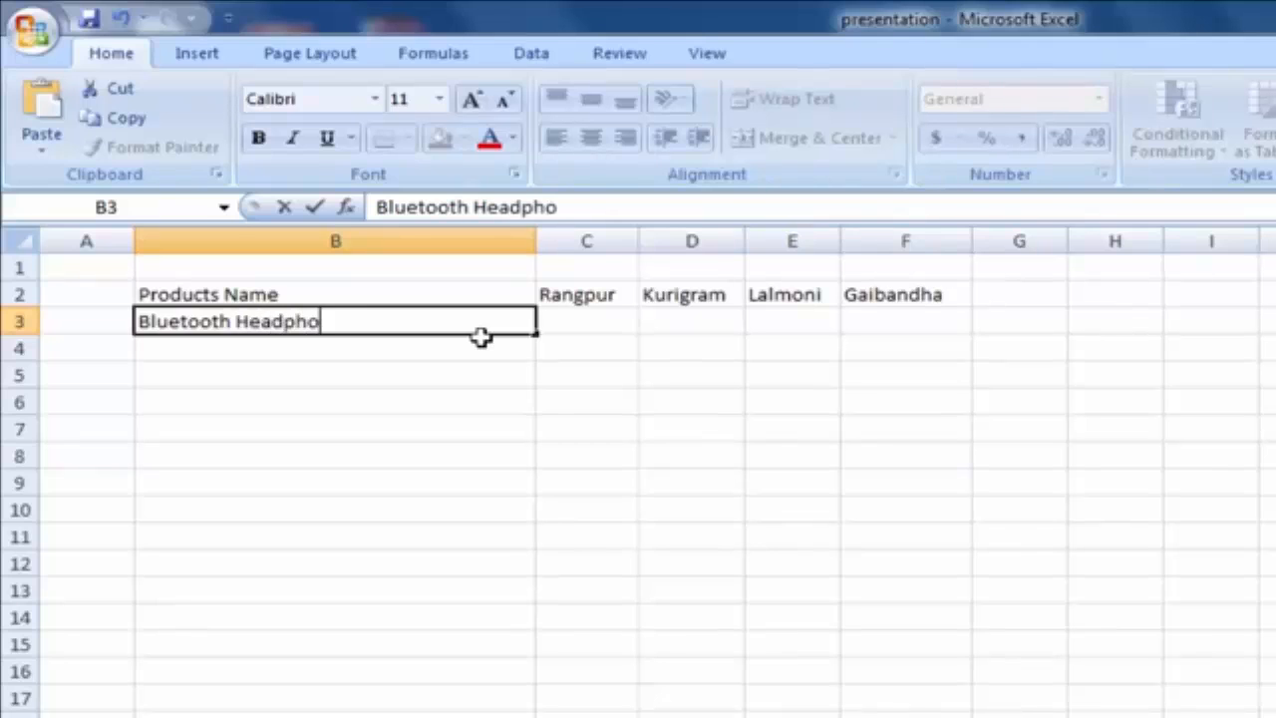
text(nes)
key(Tab)
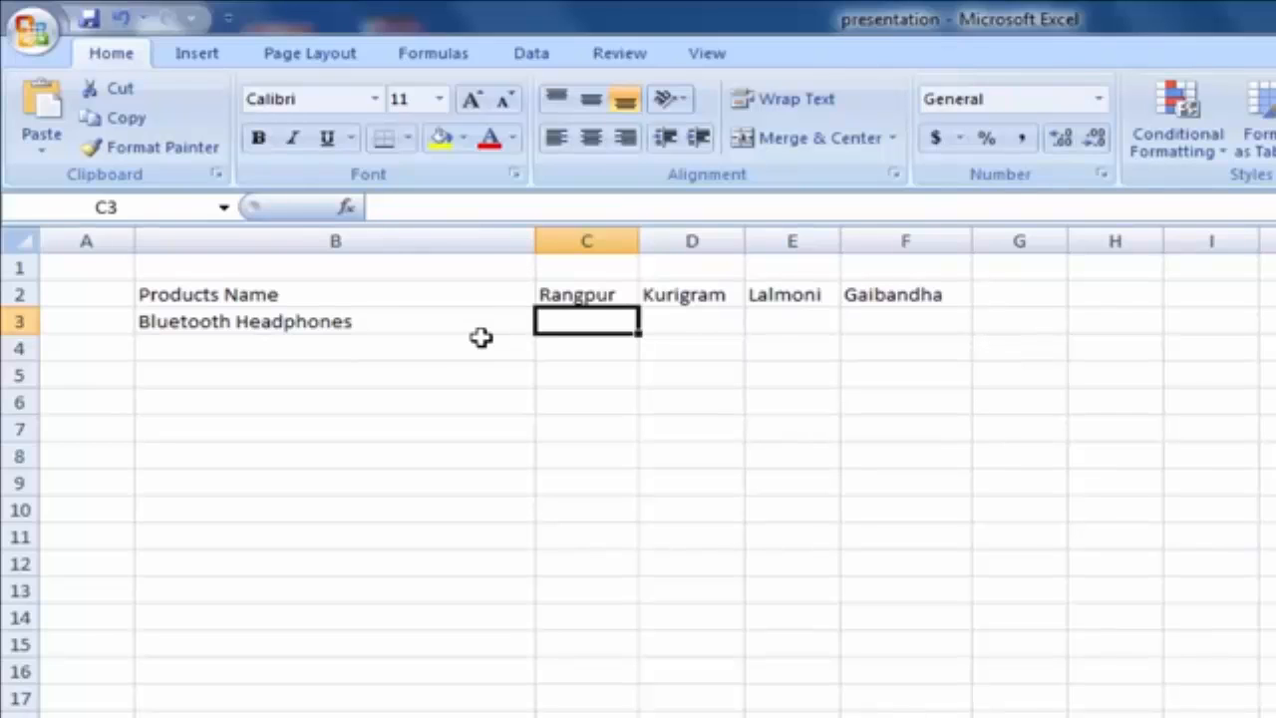
Step: Fill in the Bluetooth Headphones row with 32100 for Rangpur, 22220 for Kurigram, 14900 for Lalmoni and 41100 for Gaibandha
text(32100)
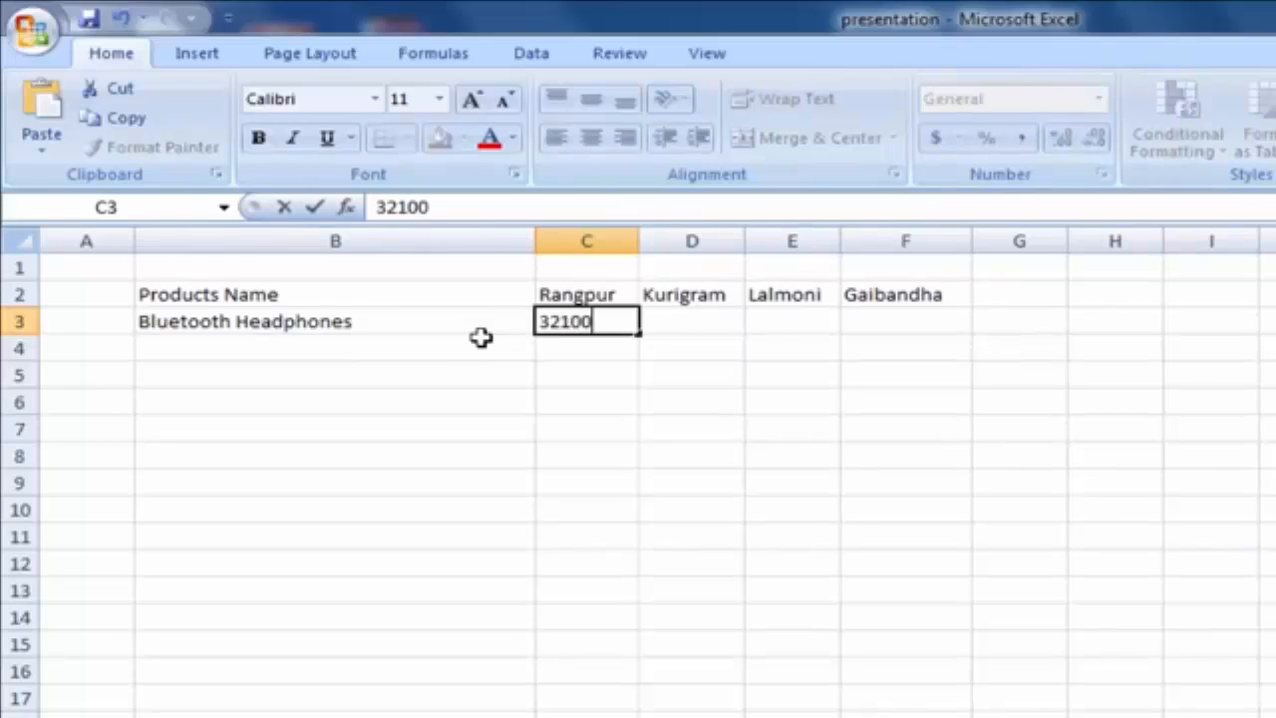
key(Tab)
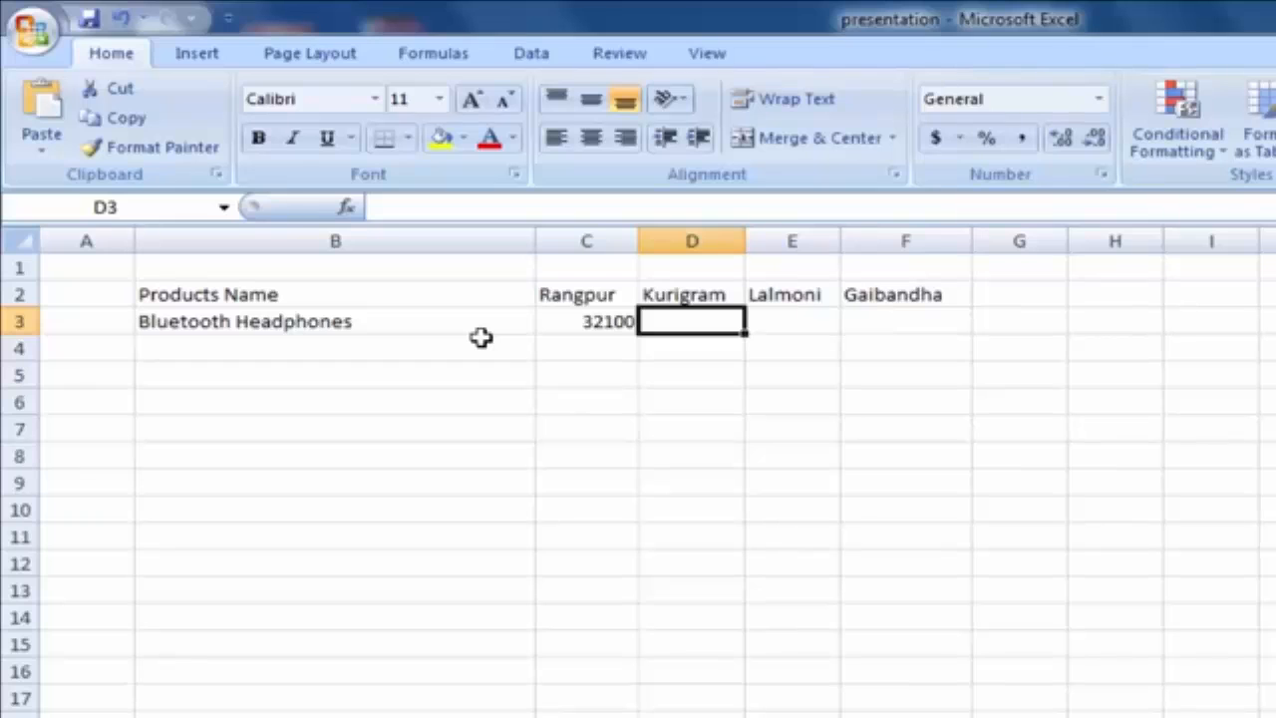
text(222)
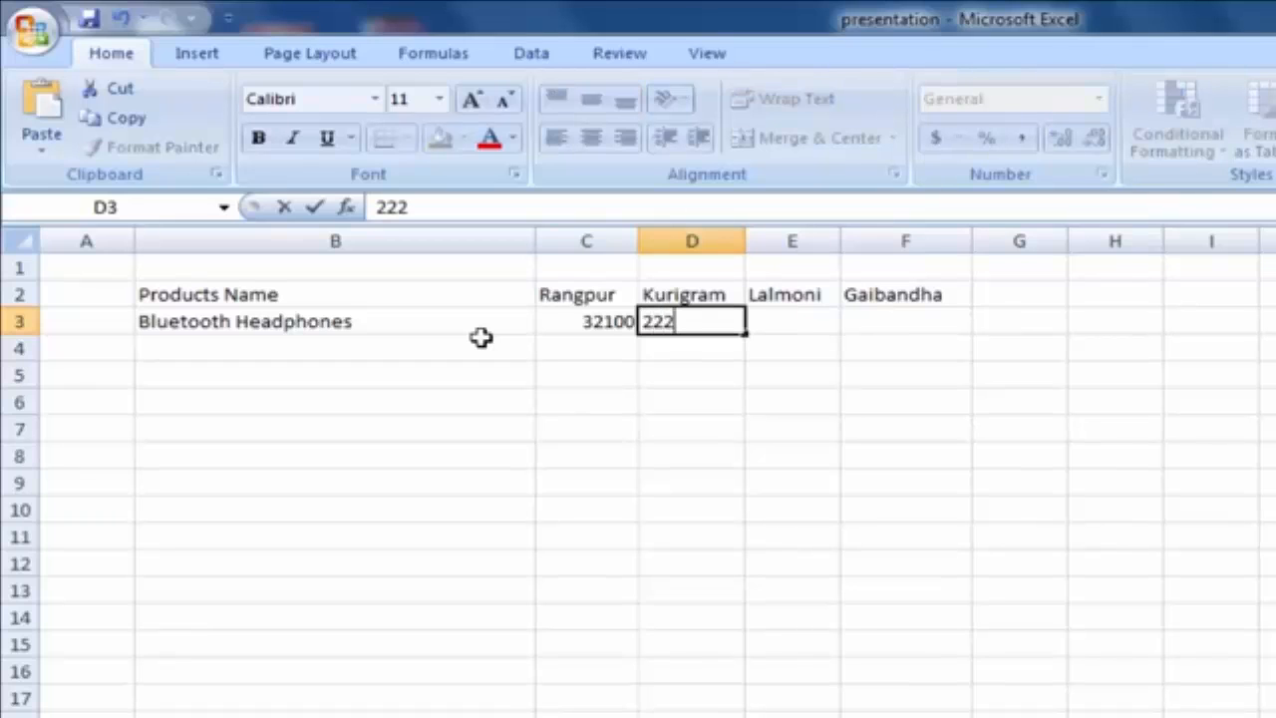
text(20)
key(Tab)
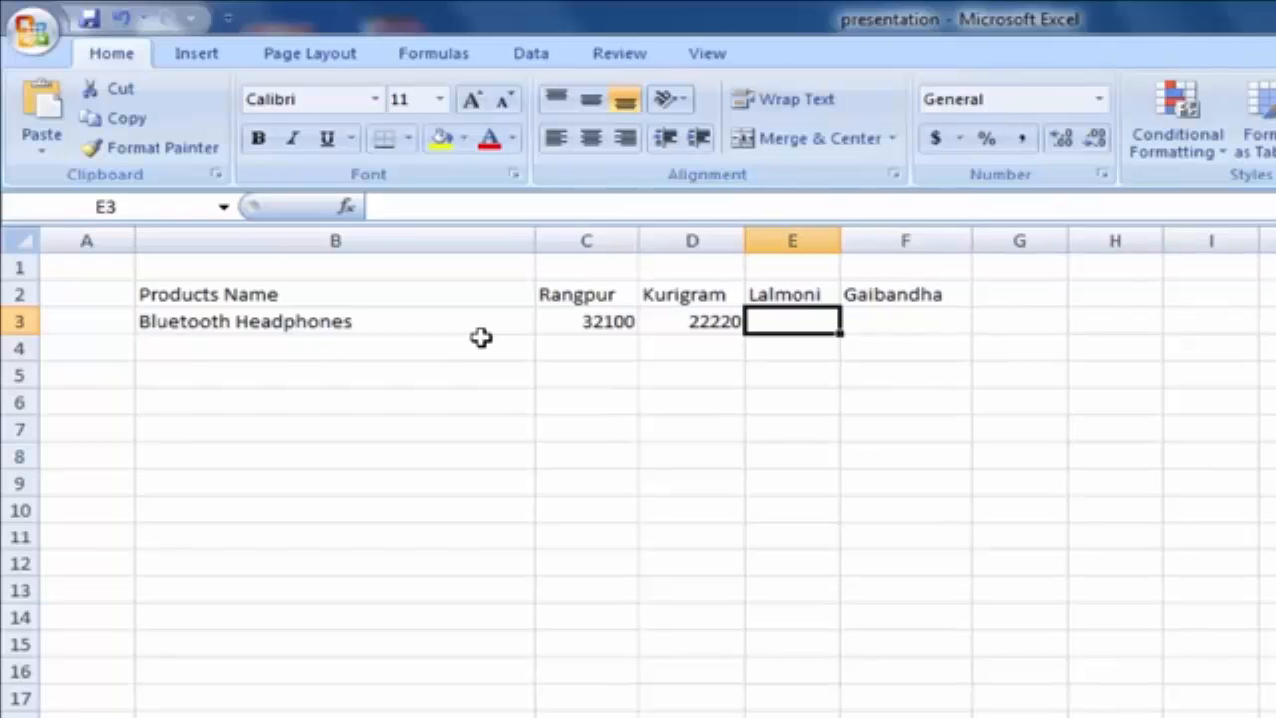
text(14900)
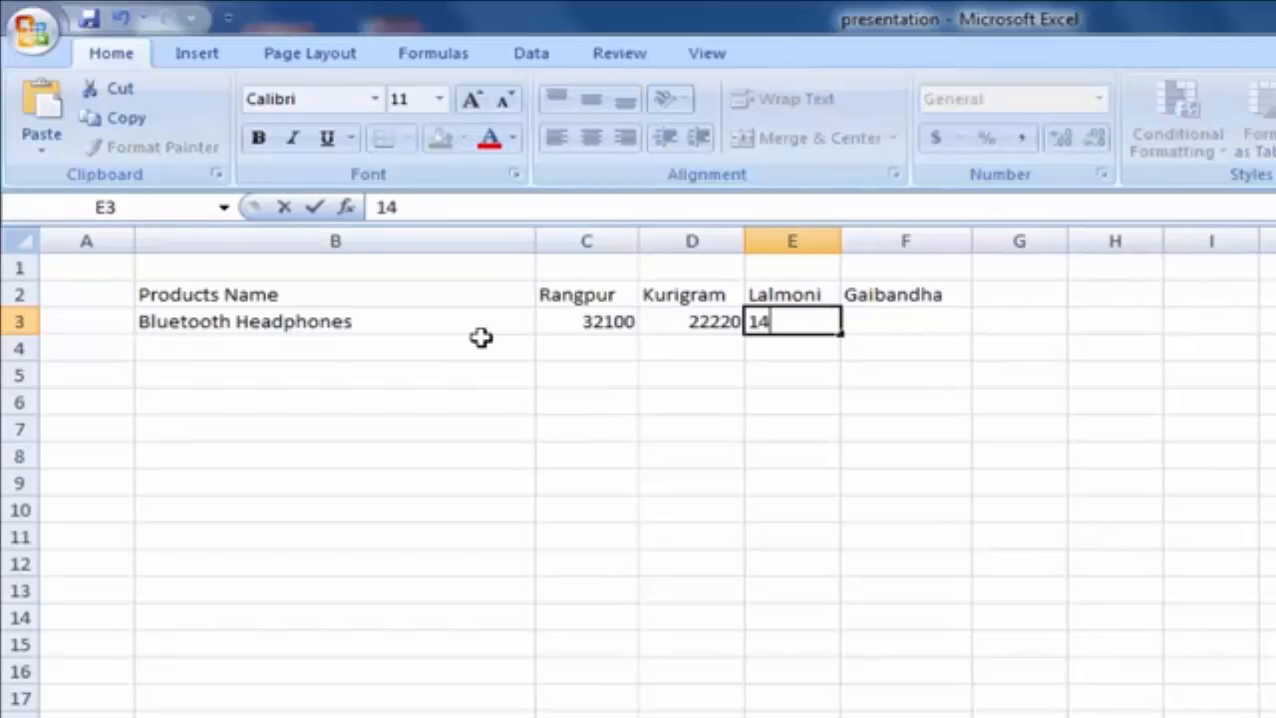
key(Tab)
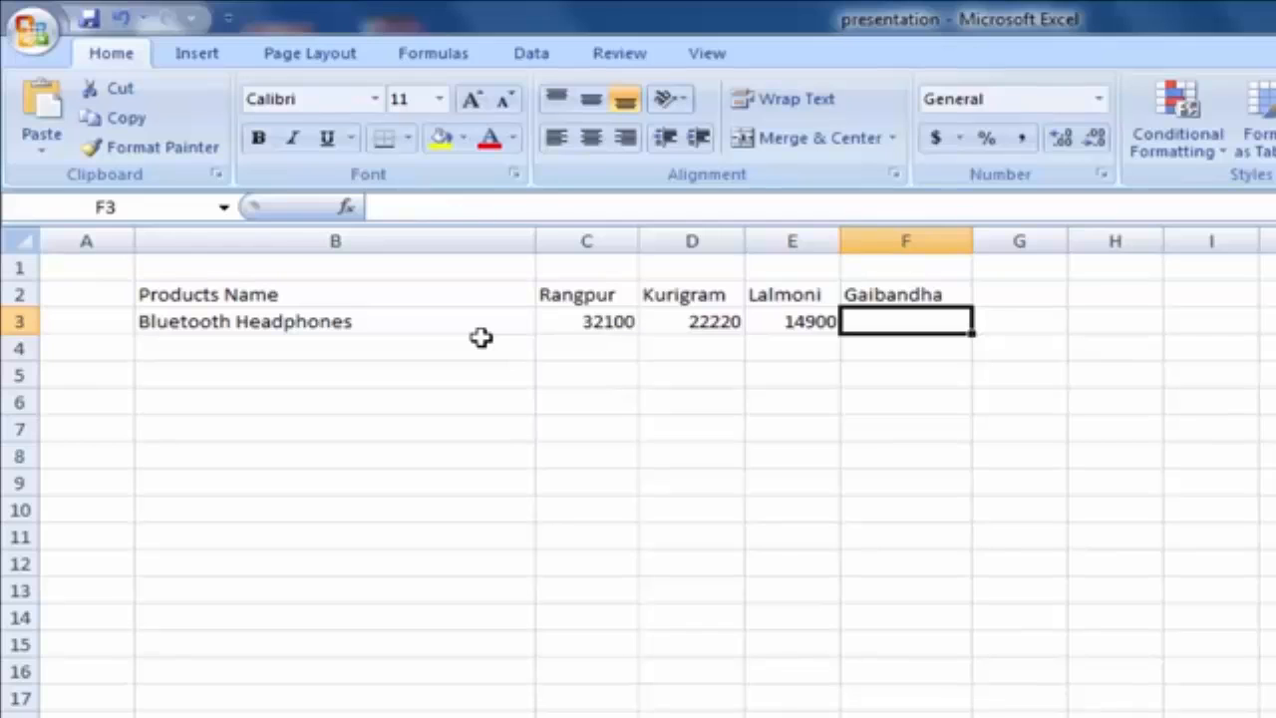
text(41100)
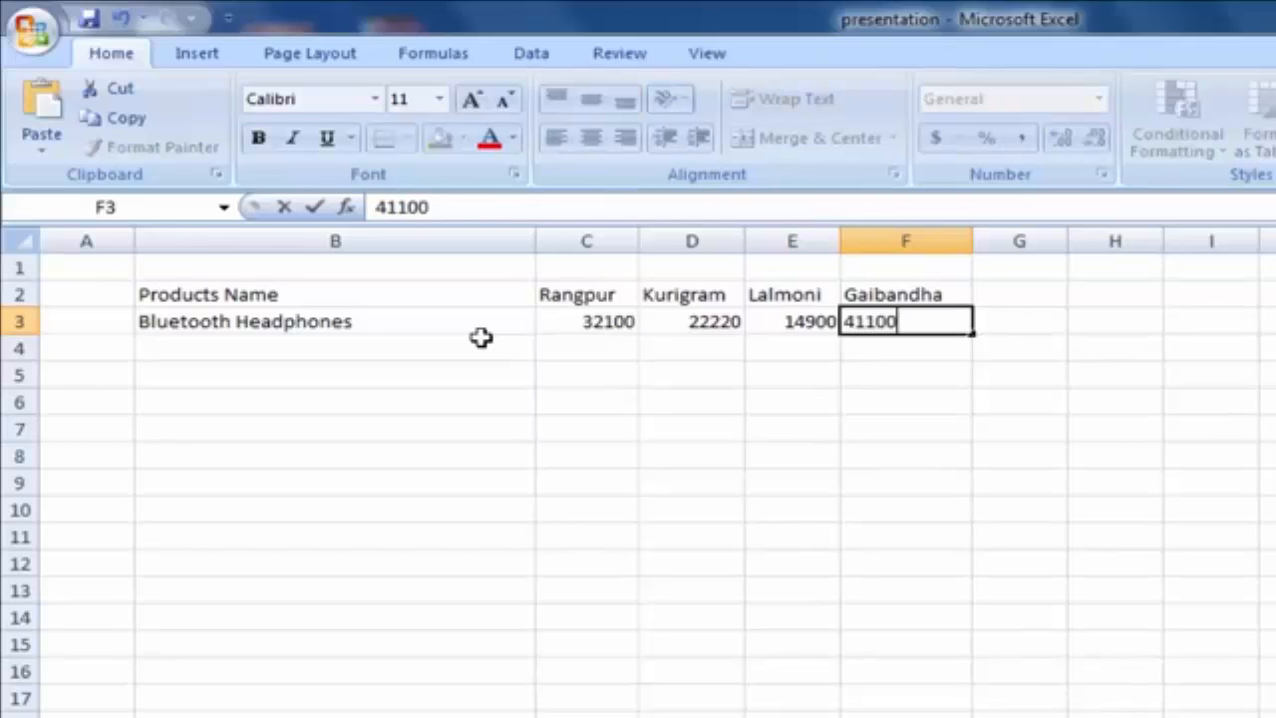
click(481, 339)
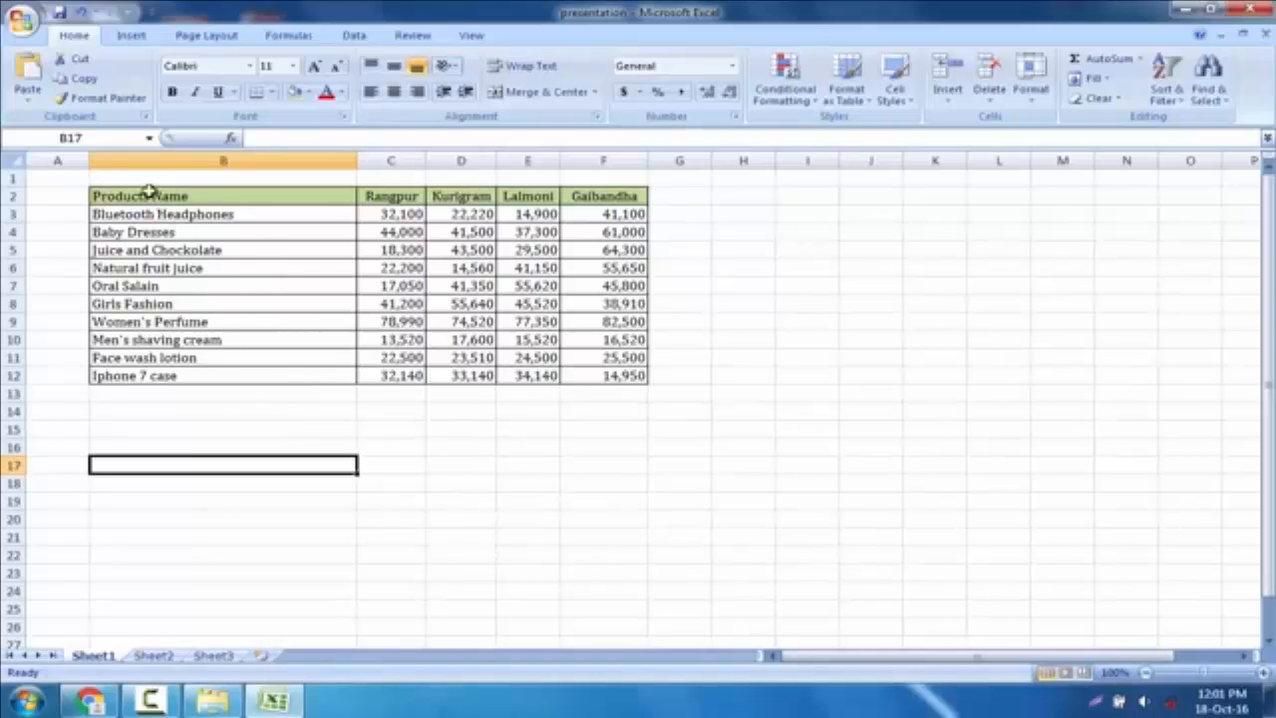
Step: Copy the product table in B2:F12 and restore the Excel window to a smaller size with the whole table in view
drag(160, 197, 588, 382)
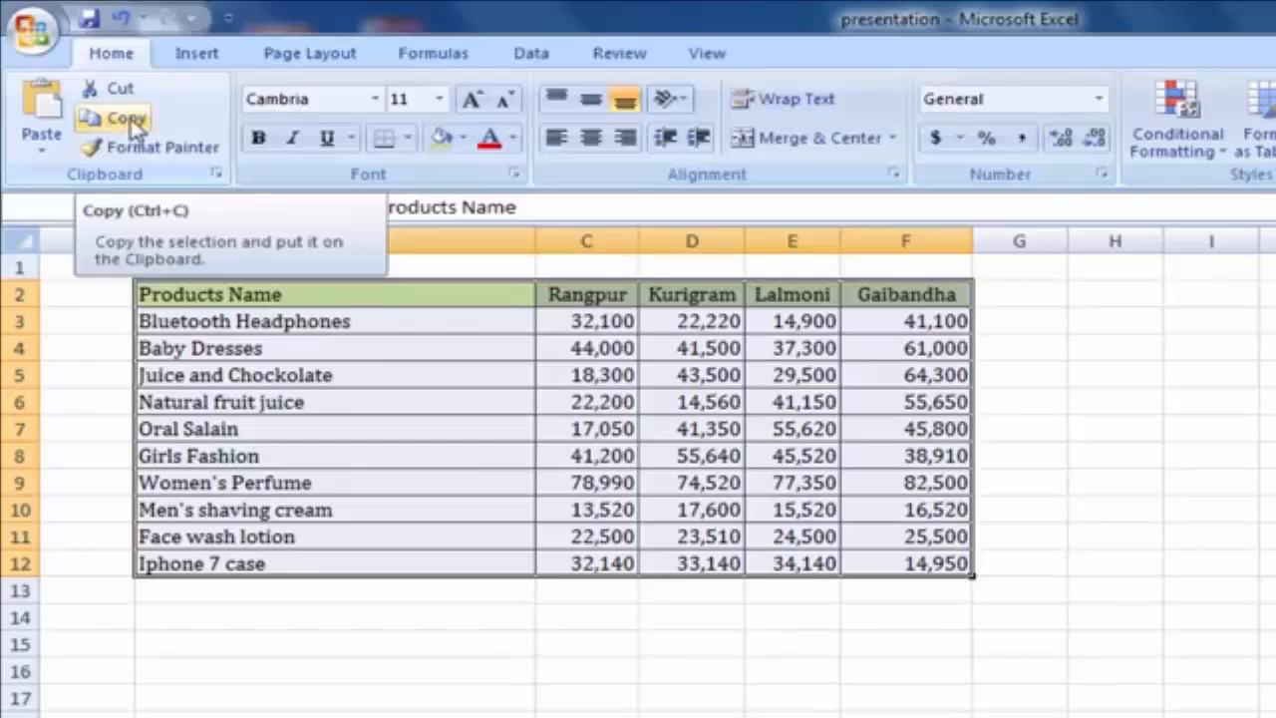
click(128, 119)
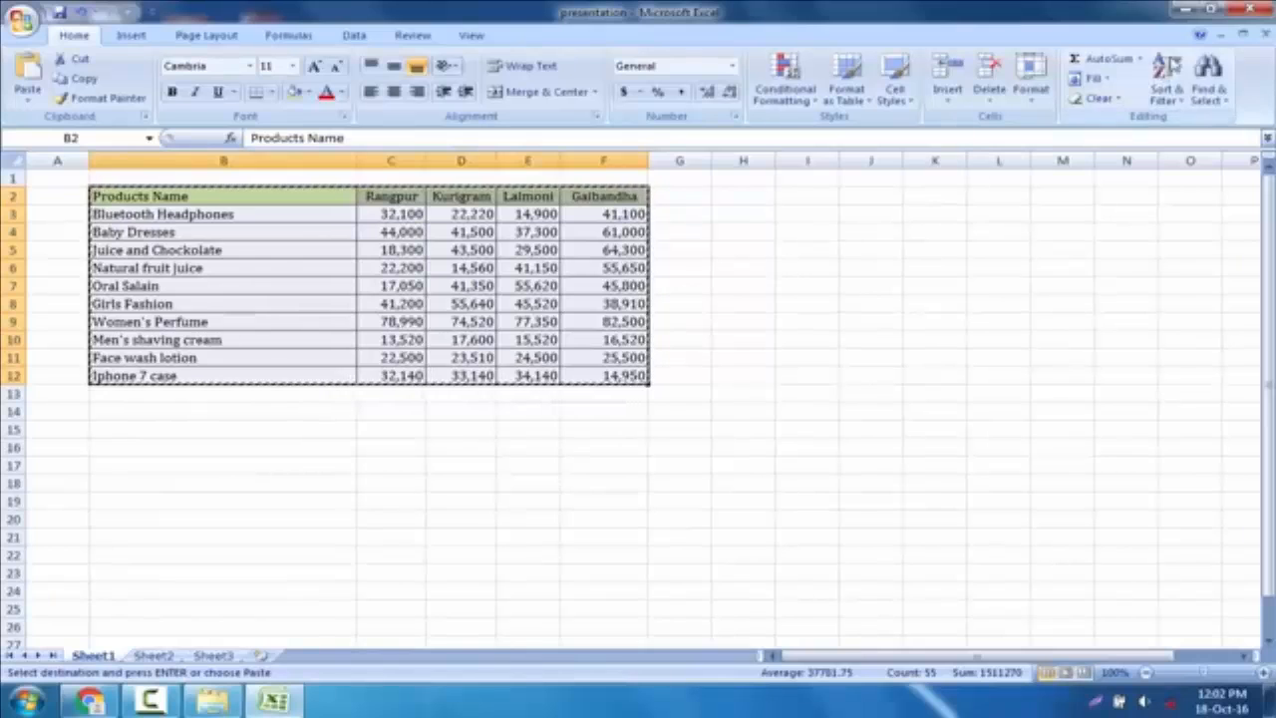
click(1214, 10)
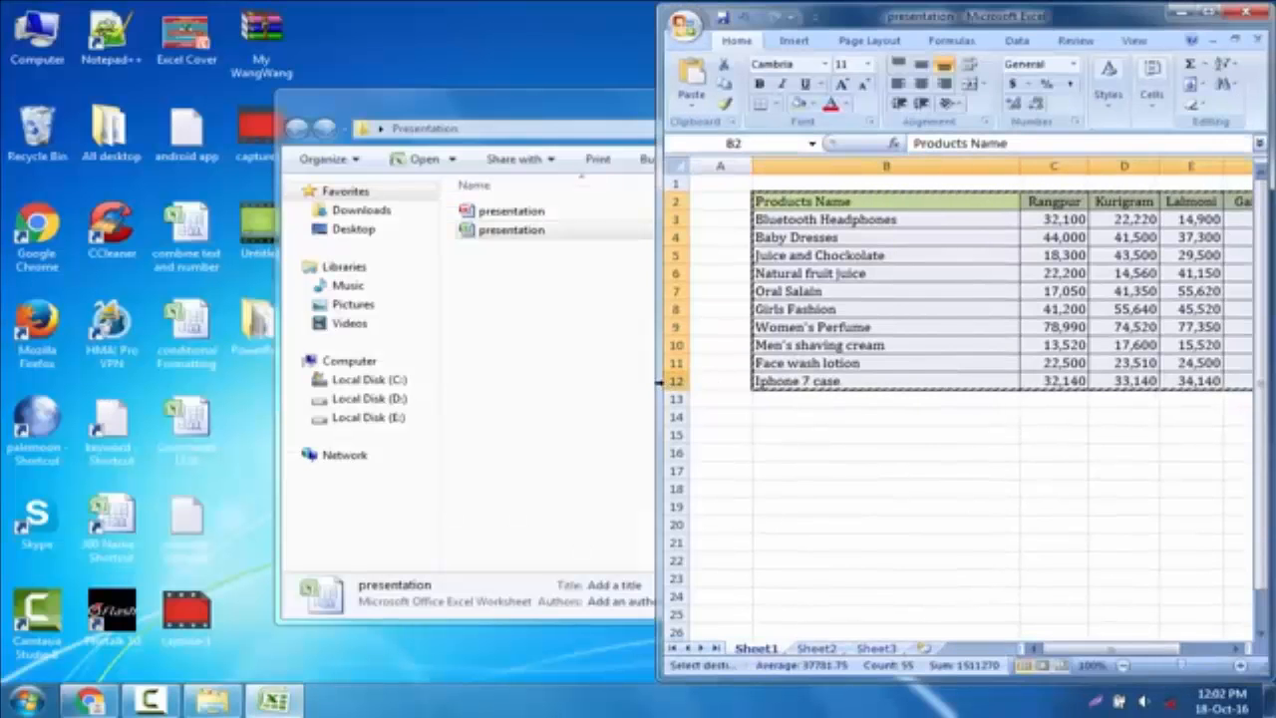
drag(1122, 650, 1133, 652)
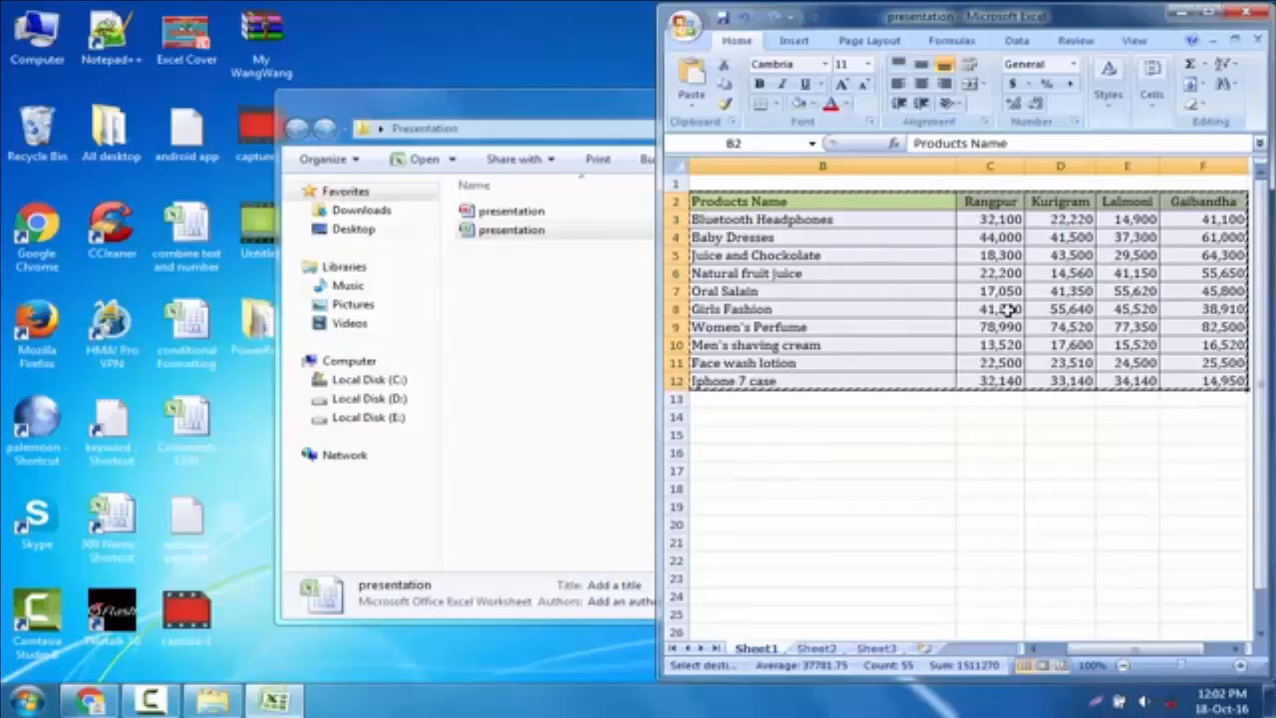
Step: Open the presentation PowerPoint file from the Presentation folder and add a first slide with the Blank layout
click(588, 120)
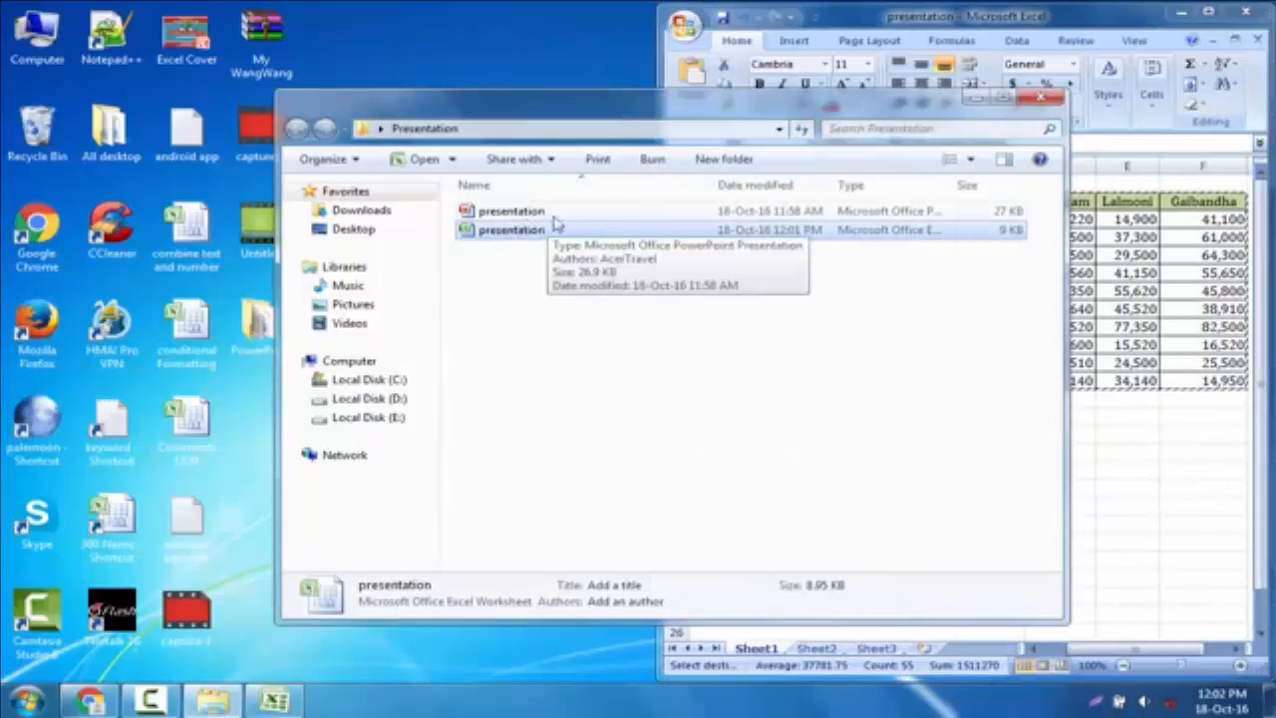
double_click(551, 216)
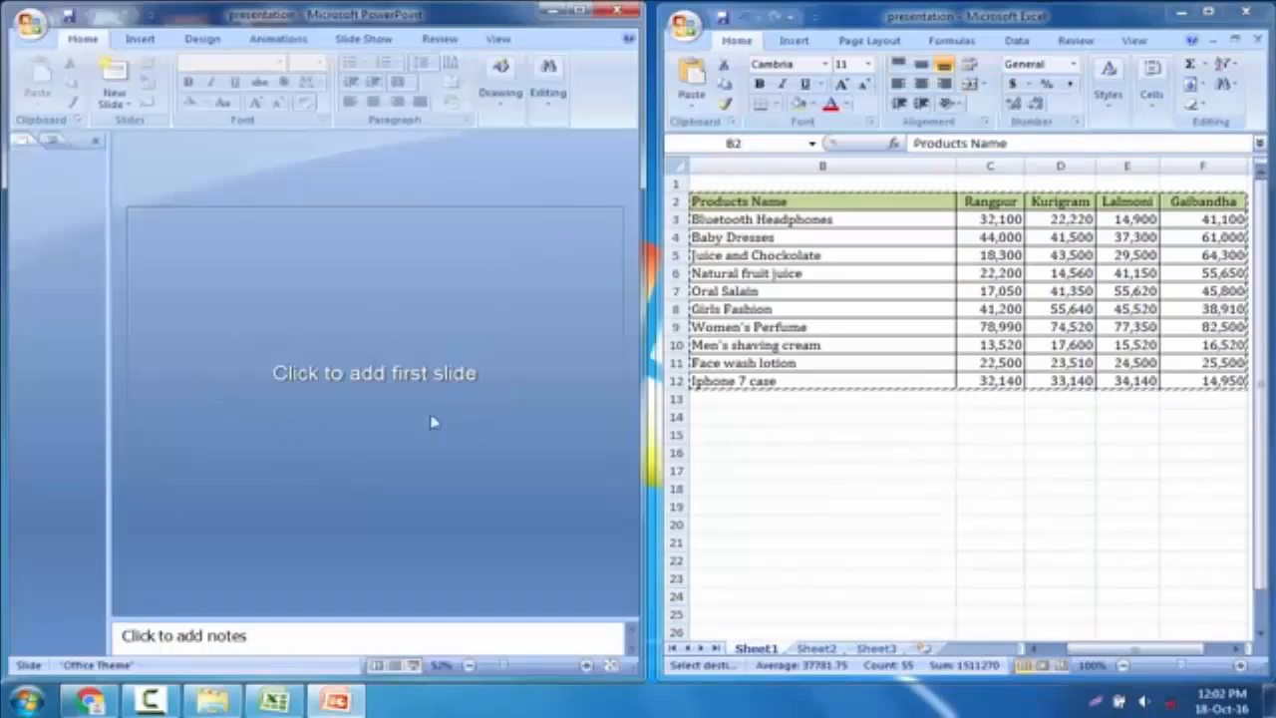
click(117, 104)
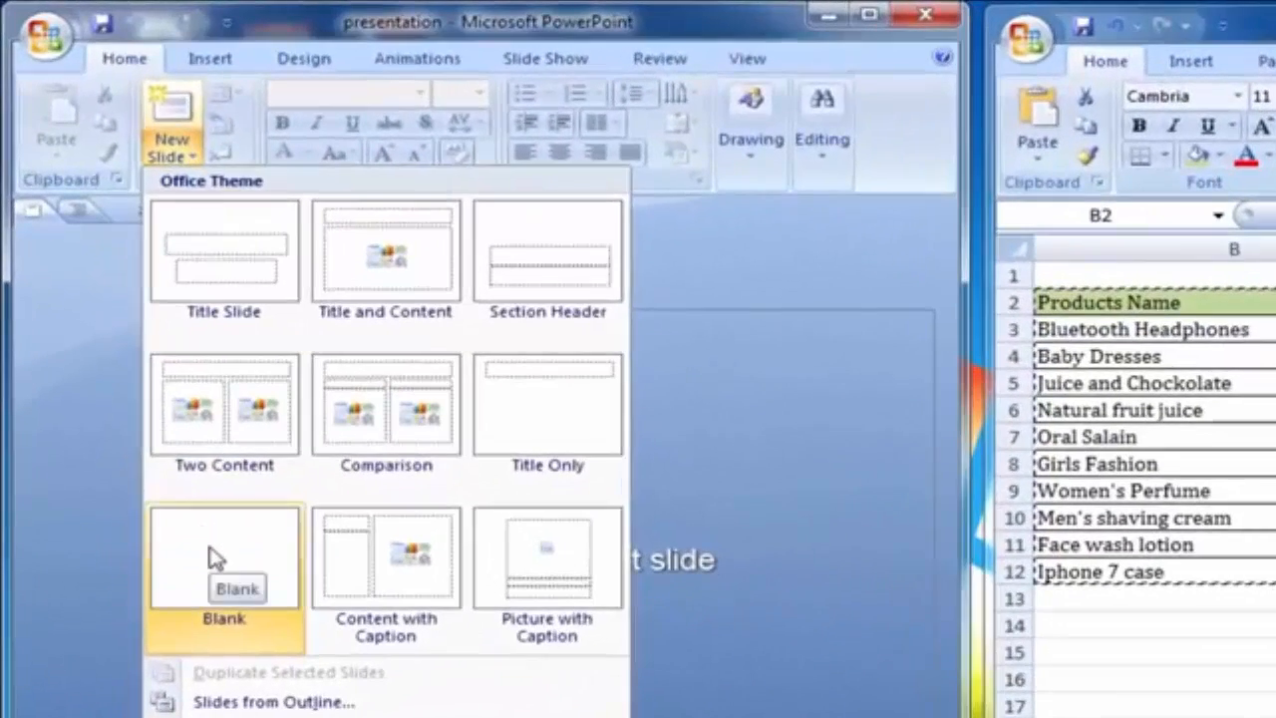
click(216, 559)
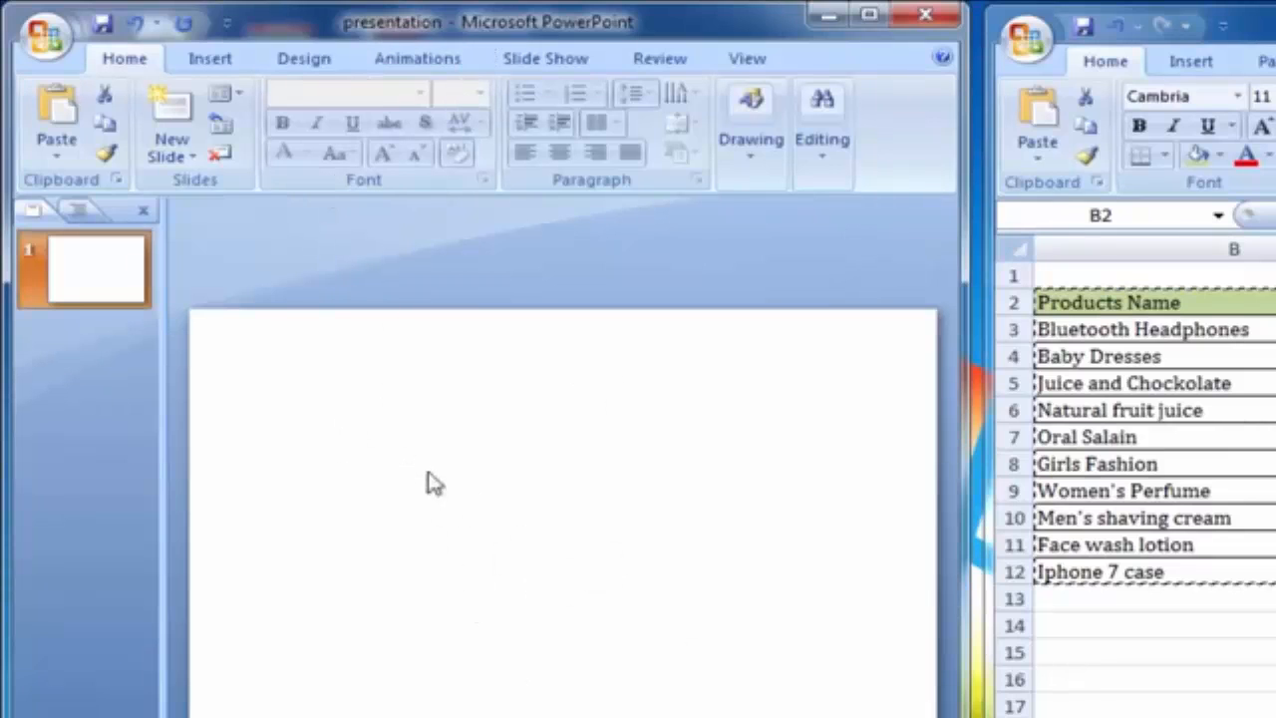
click(453, 514)
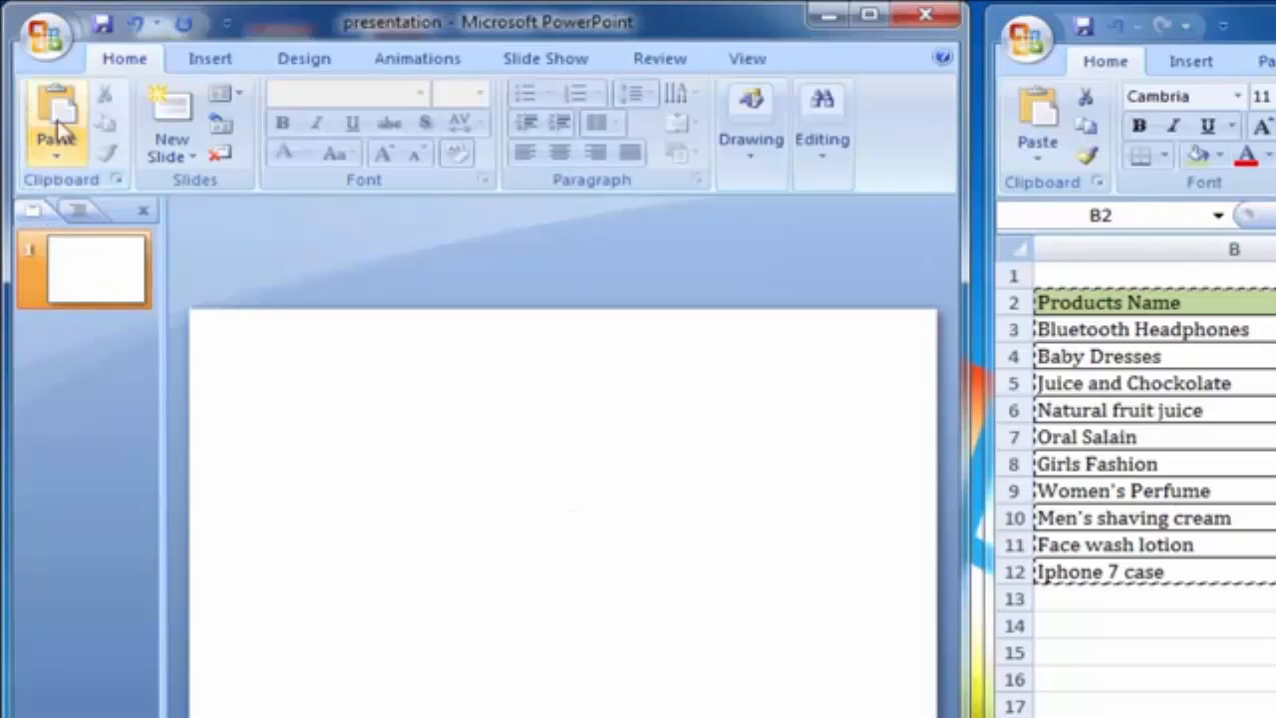
Step: Paste the copied product table onto the slide as a linked Microsoft Office Excel Worksheet Object
click(69, 156)
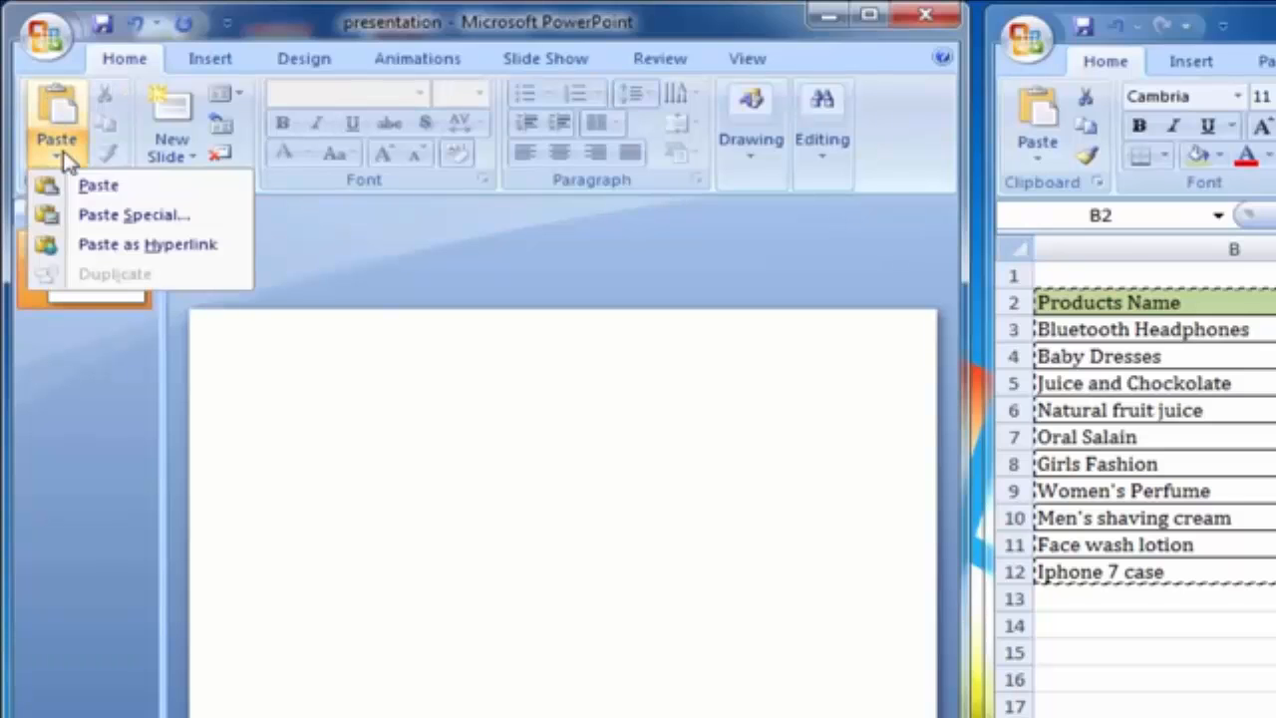
click(157, 217)
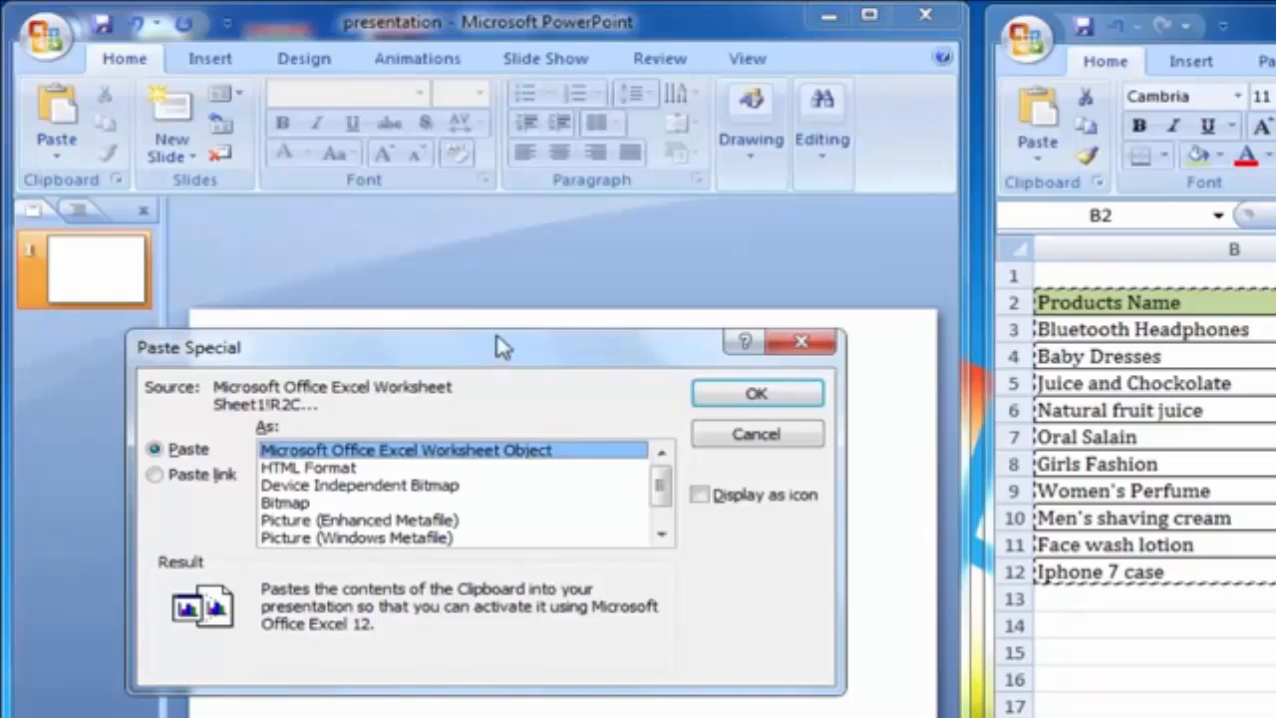
drag(486, 356, 578, 315)
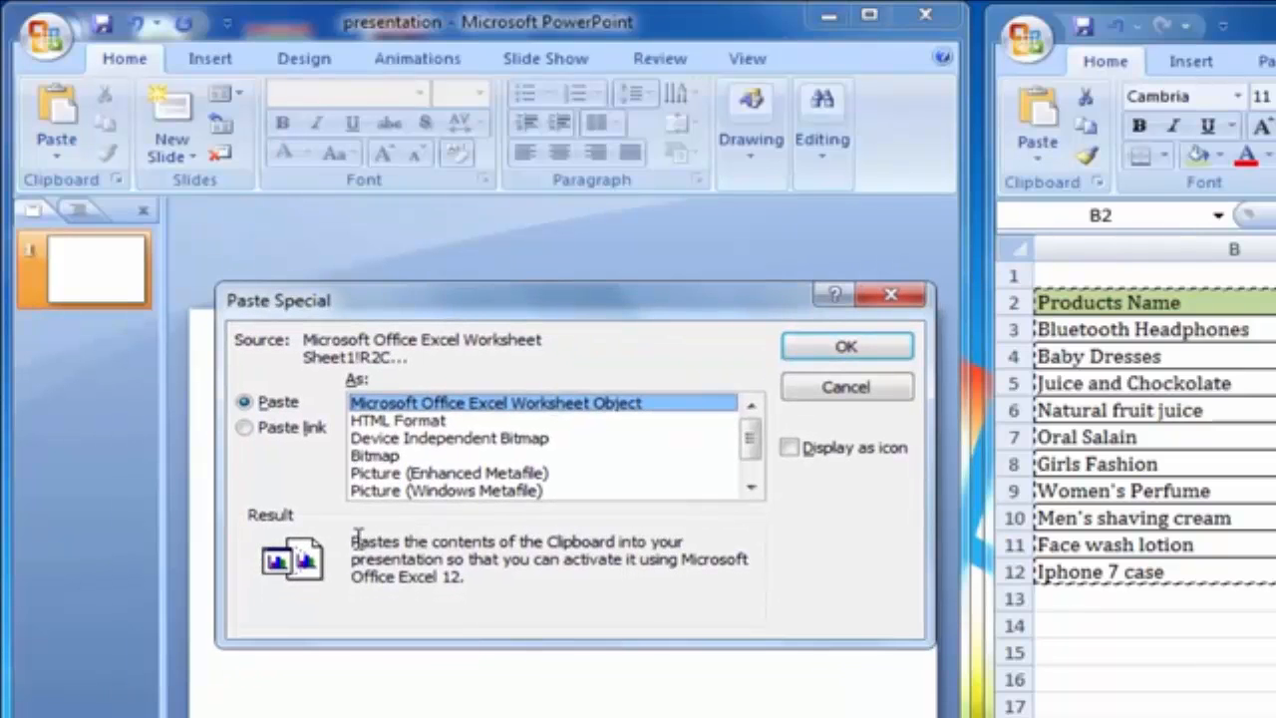
click(292, 429)
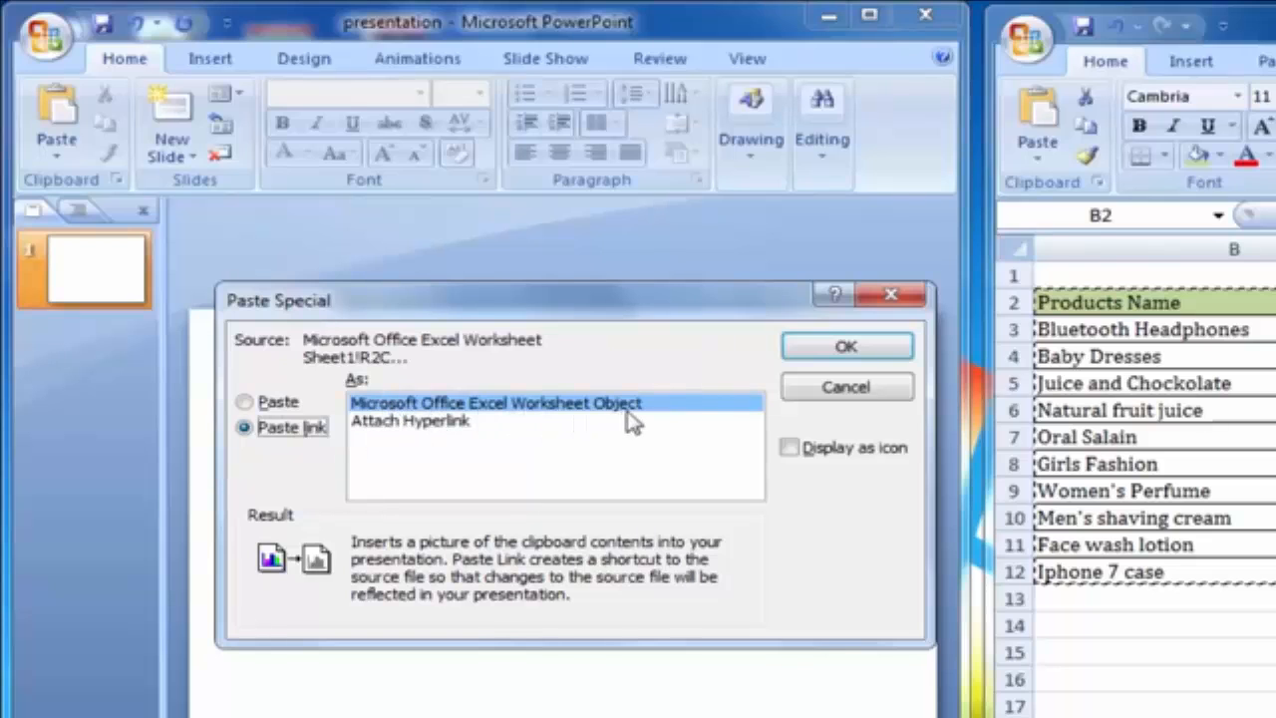
click(545, 401)
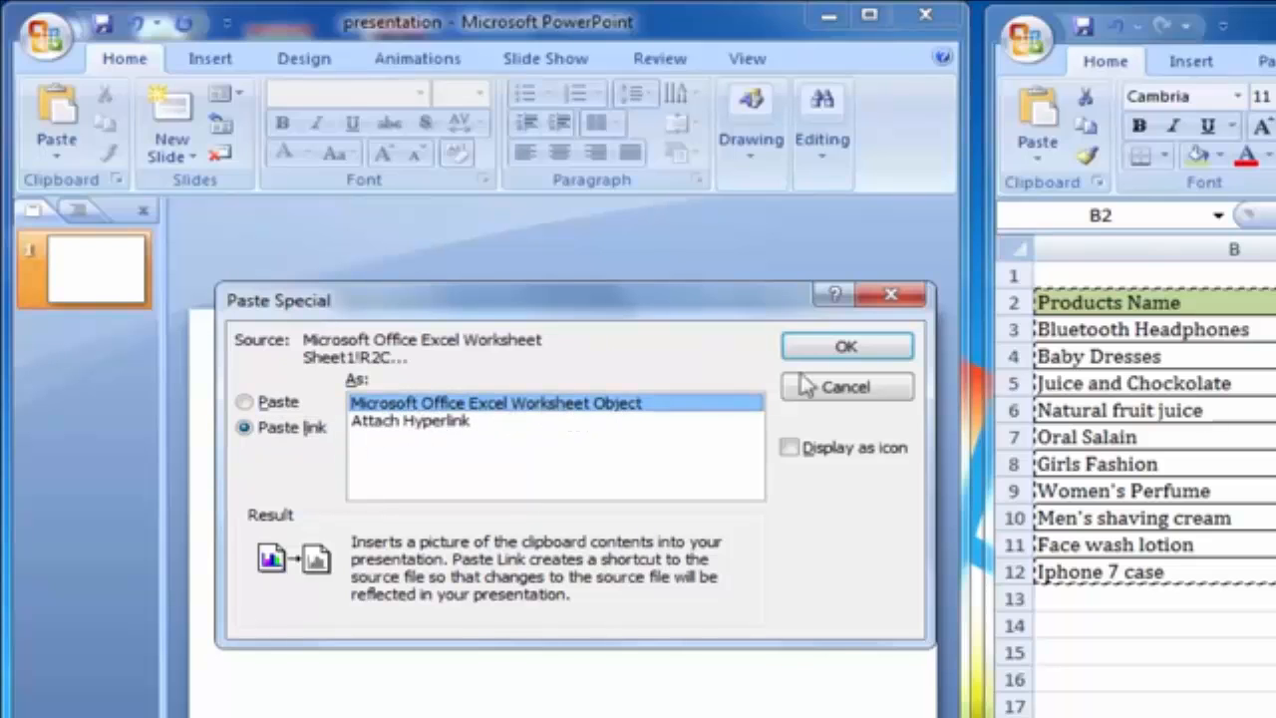
click(846, 347)
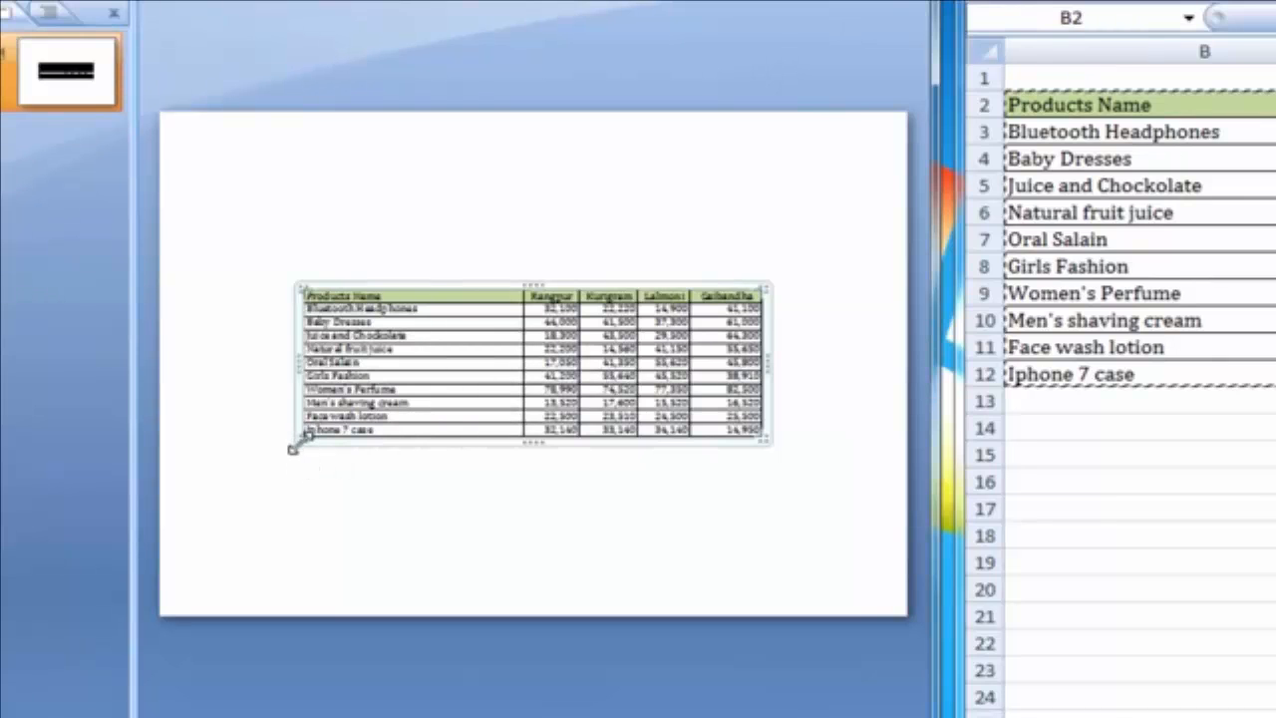
Step: Enlarge the linked table in width and height so it fills most of the slide
drag(295, 447, 319, 464)
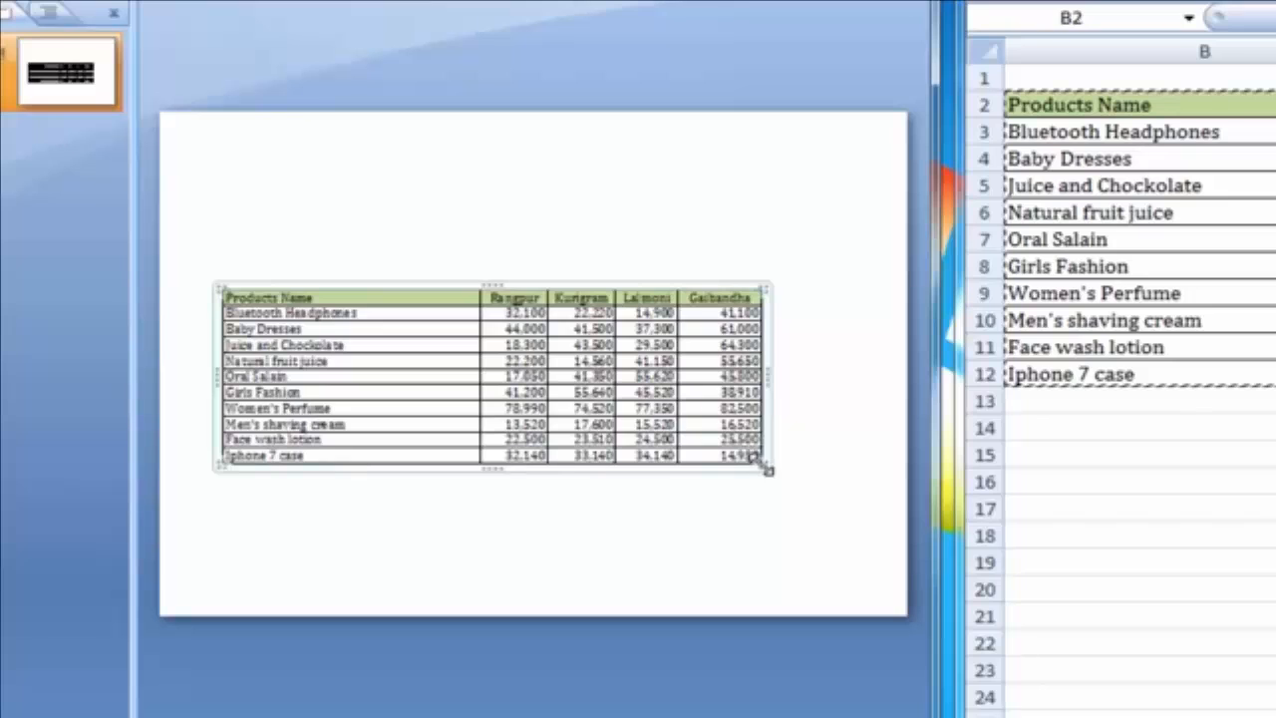
drag(764, 458, 780, 492)
drag(542, 499, 521, 549)
drag(535, 285, 547, 181)
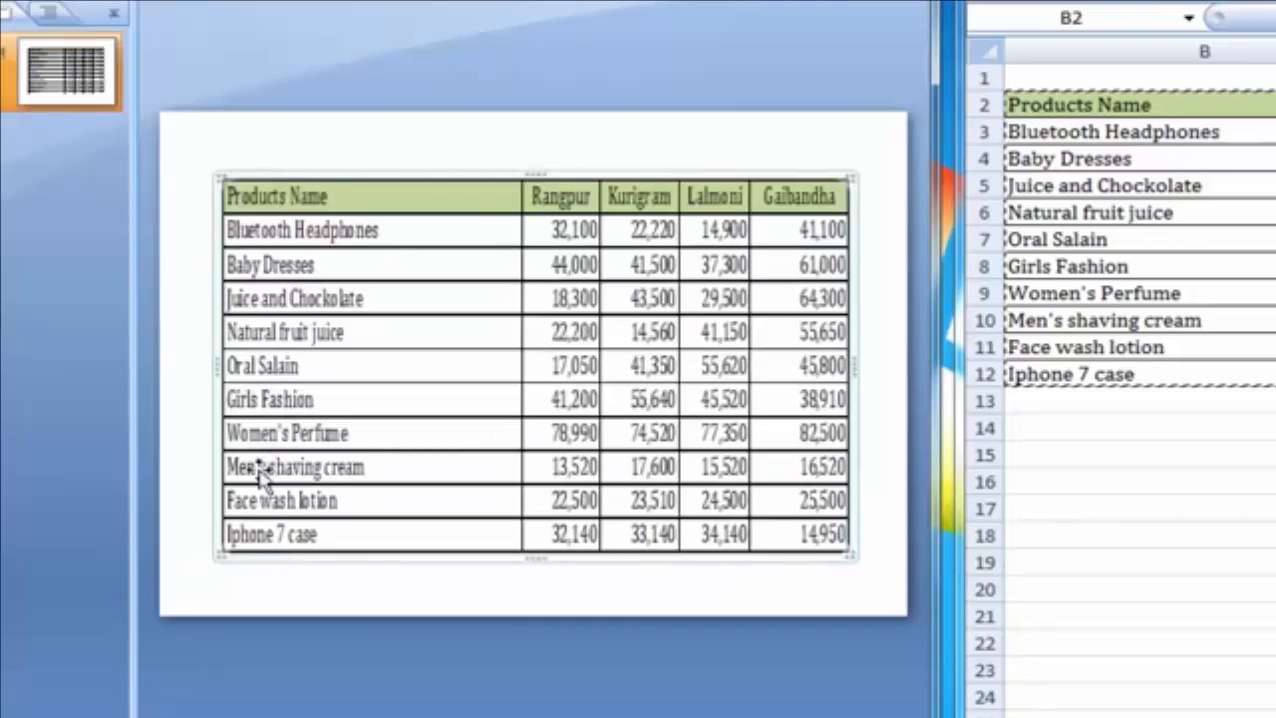
drag(210, 358, 189, 397)
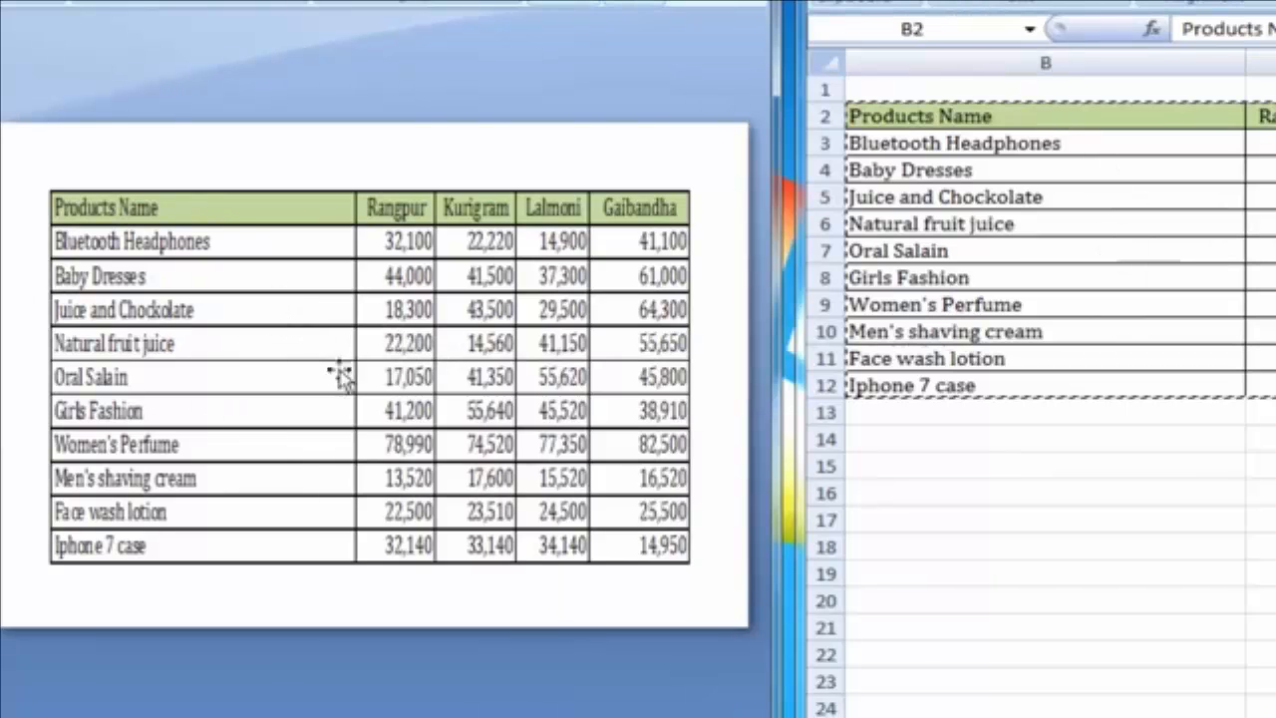
Step: In the Excel sheet, clear the copy marquee and replace the product name in cell B4 with LED Headlamp
click(1043, 176)
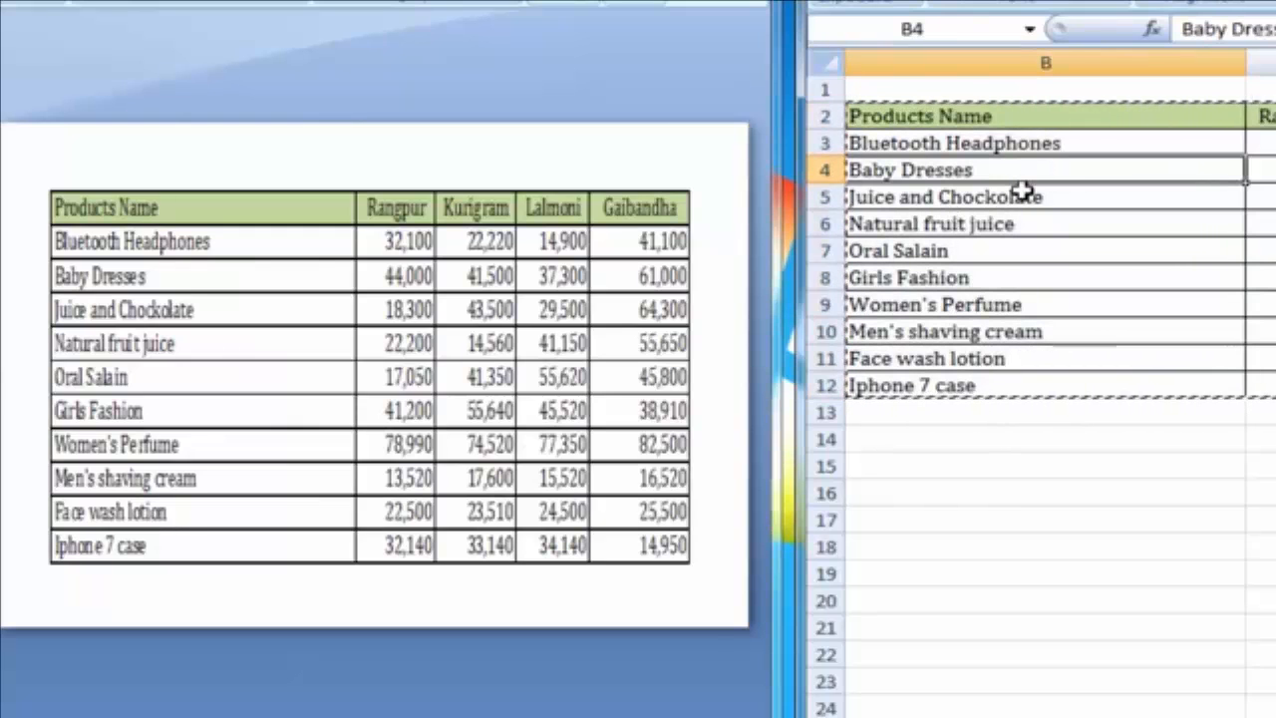
key(Escape)
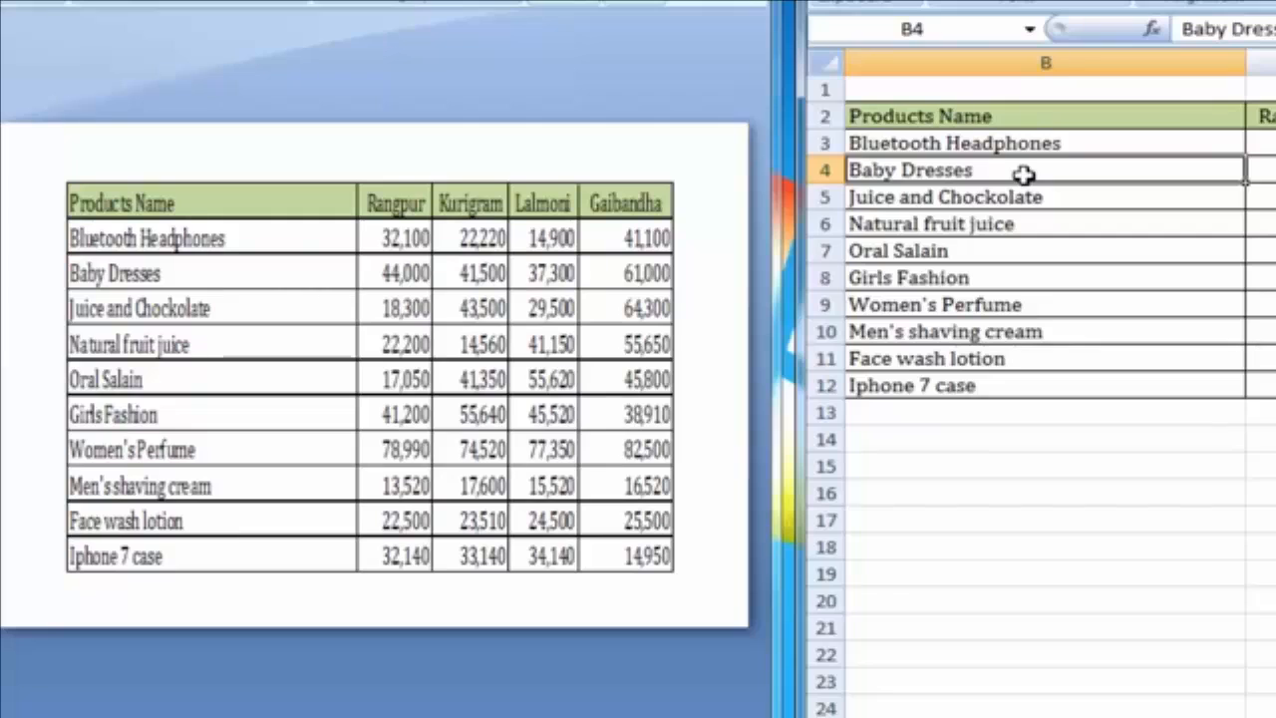
text(LED)
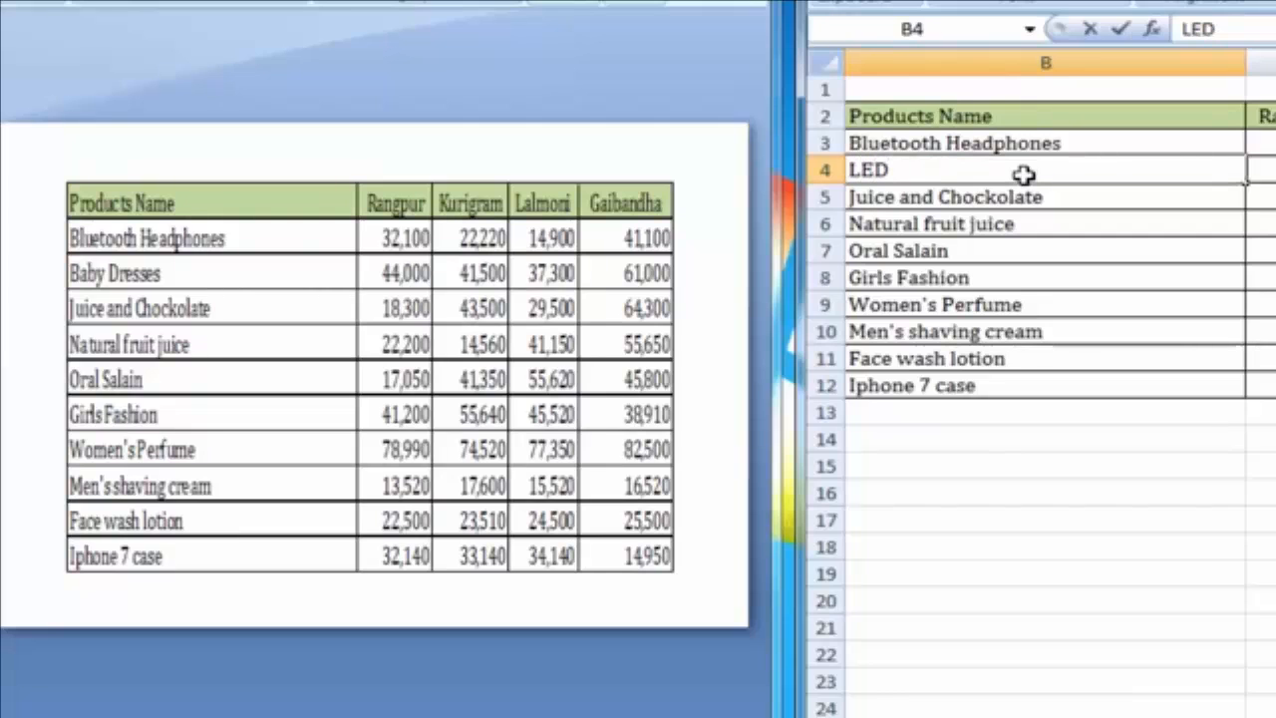
text( Headlamp)
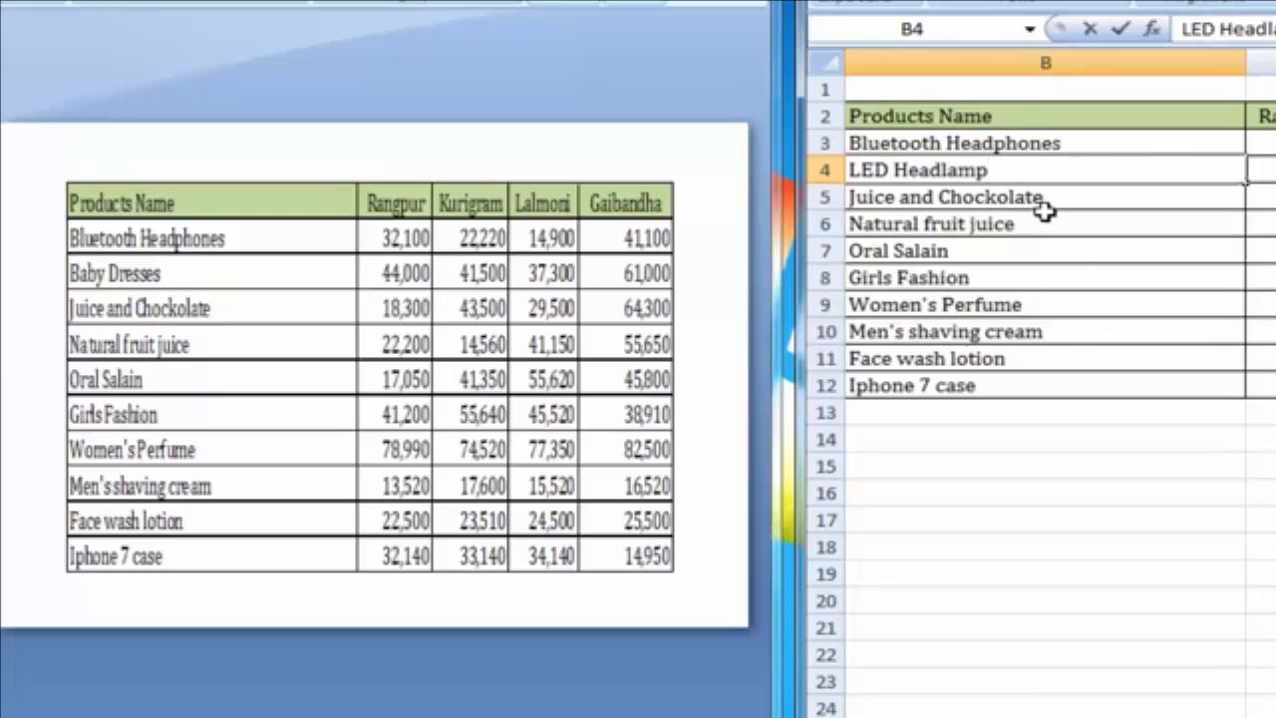
click(1042, 210)
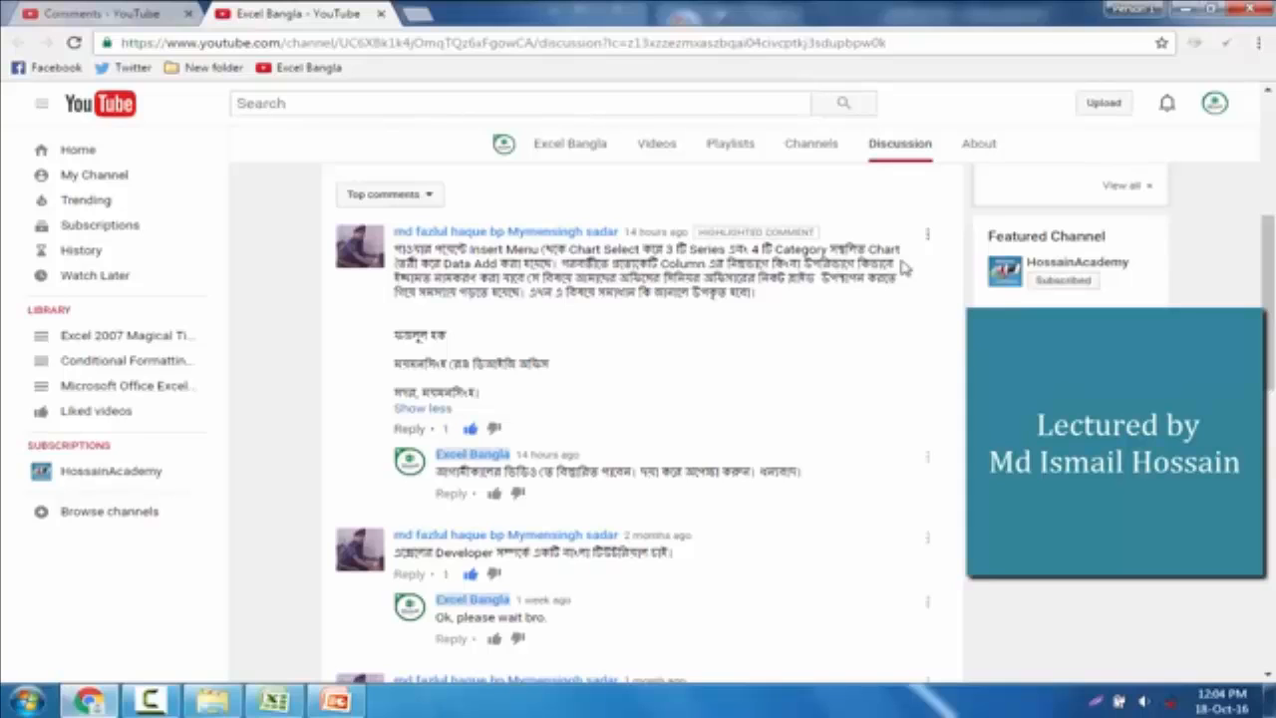
Step: Minimize the browser and add a second slide with the Blank layout to the PowerPoint presentation
click(1189, 12)
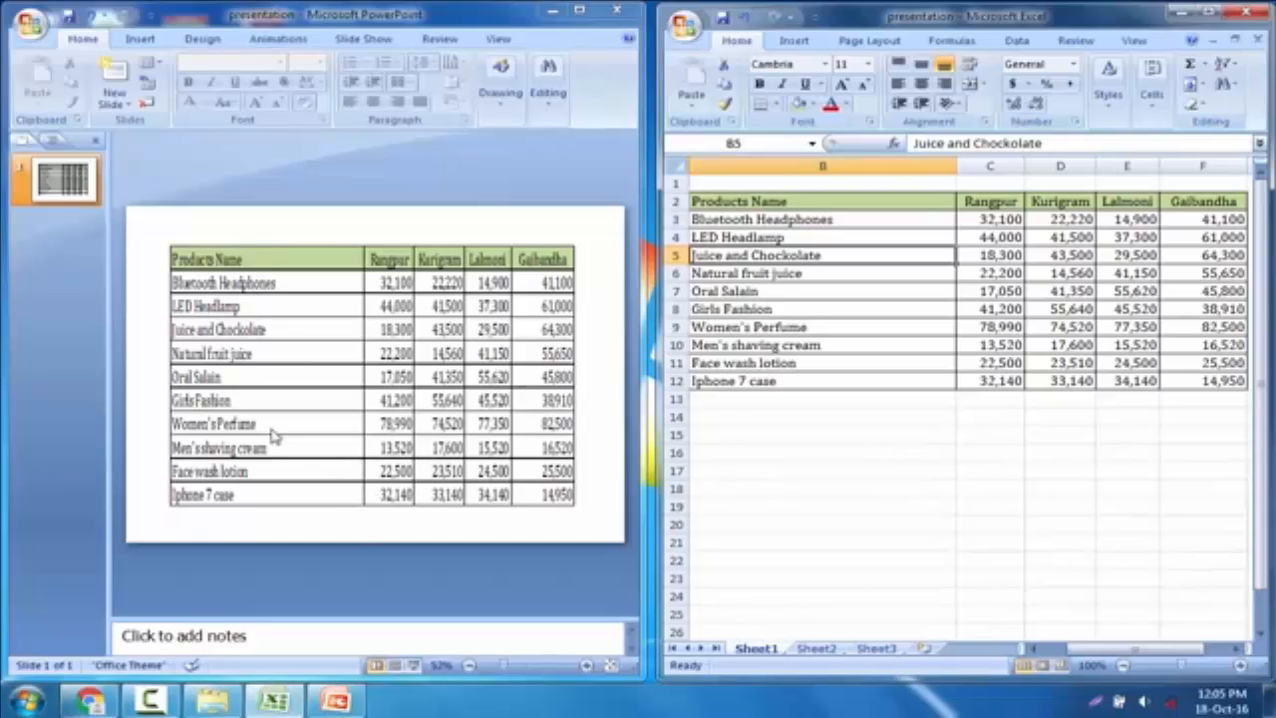
click(54, 207)
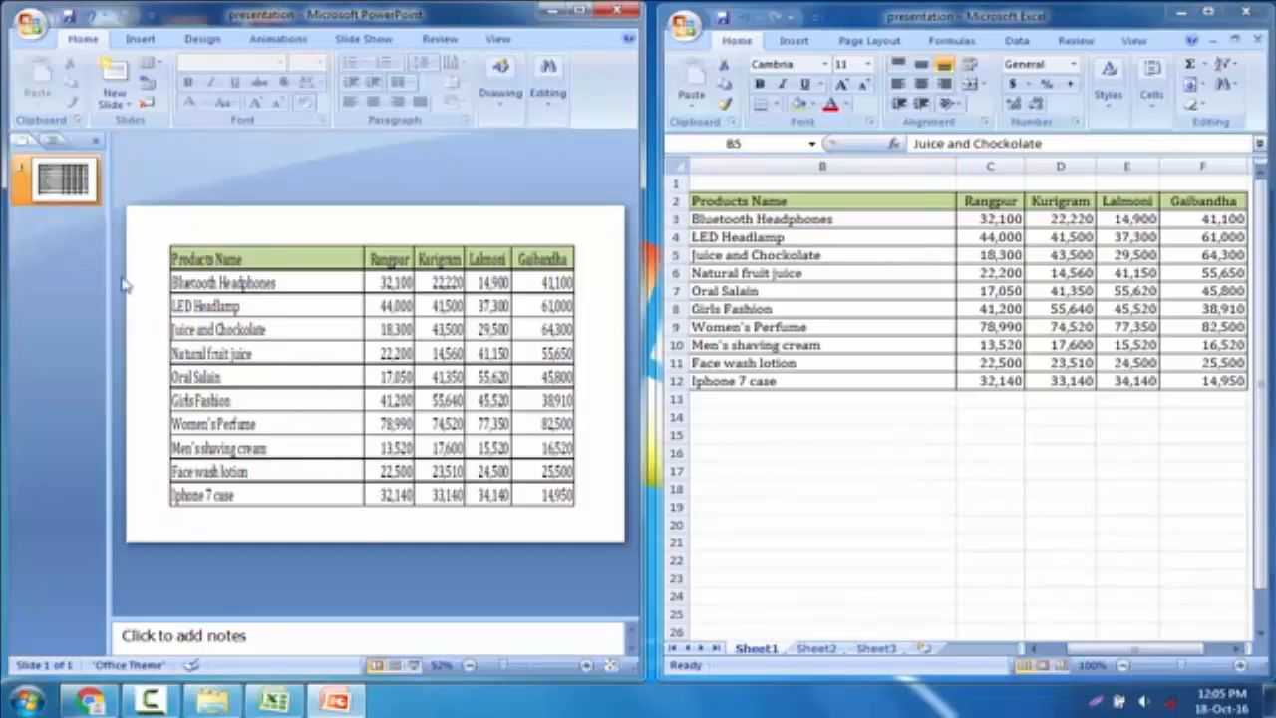
click(117, 100)
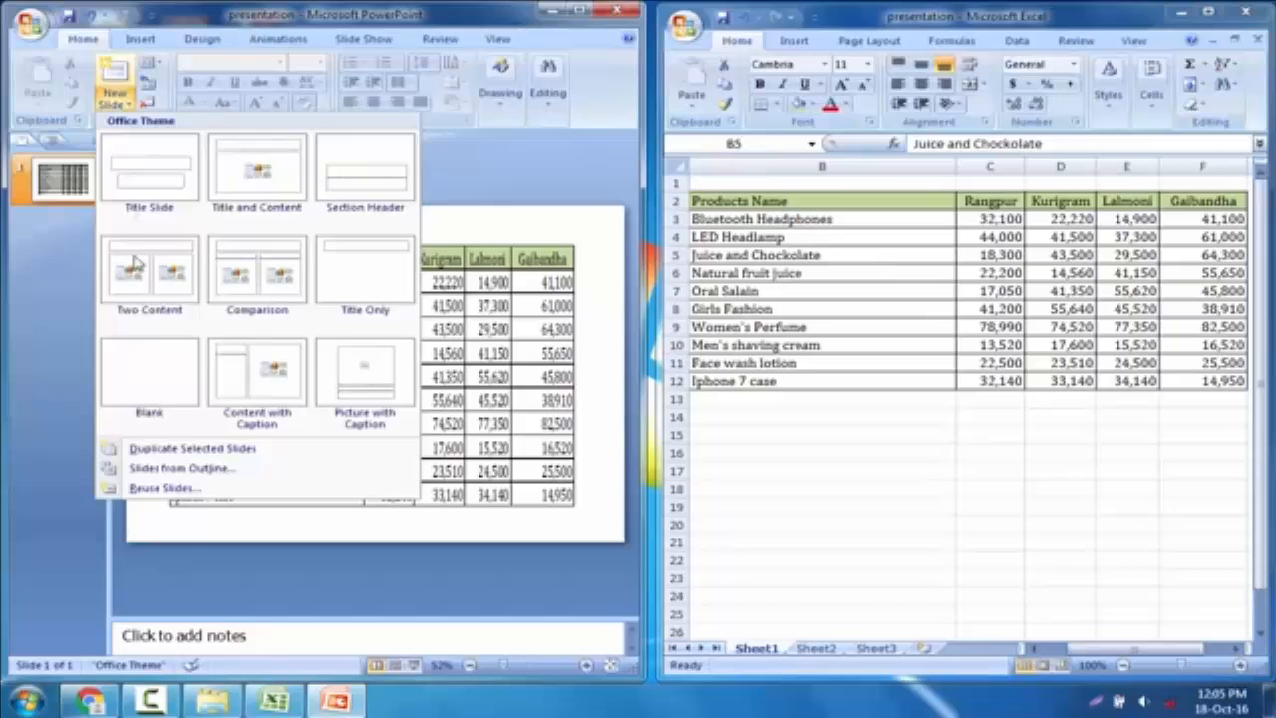
click(152, 388)
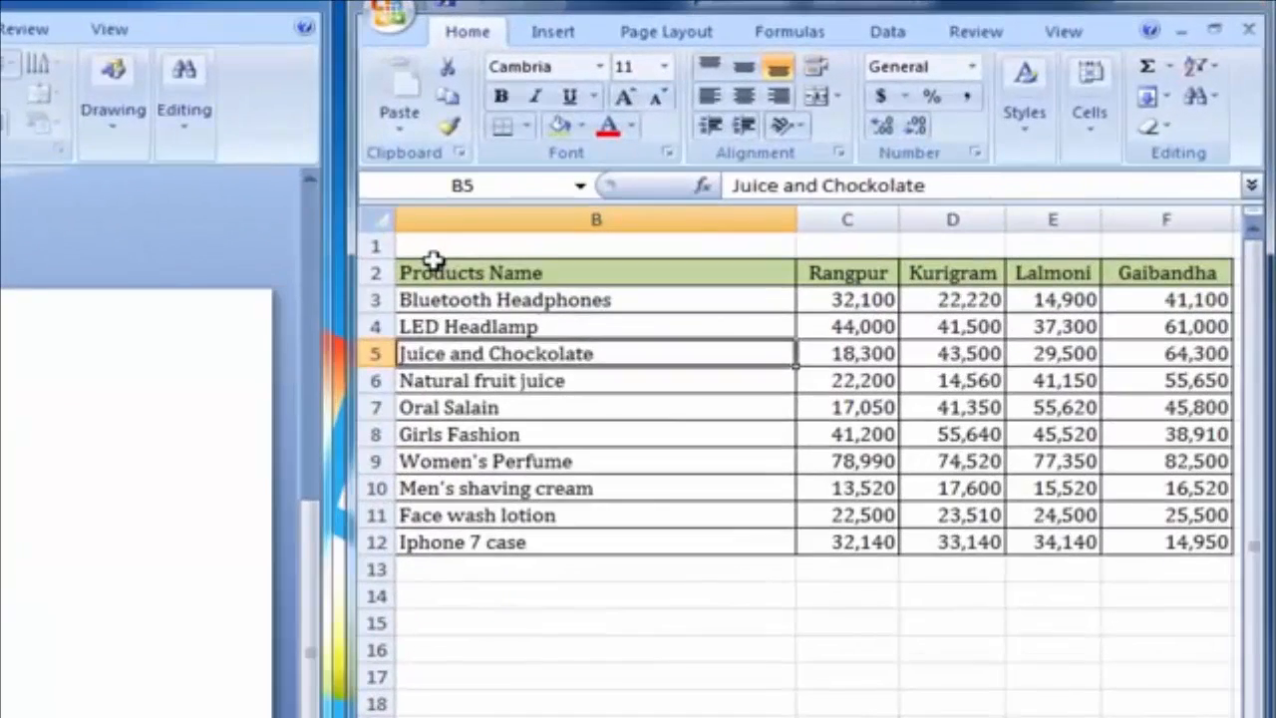
Step: In Excel, insert a 3-D clustered column chart from the product table in B2:F12
drag(710, 201, 765, 291)
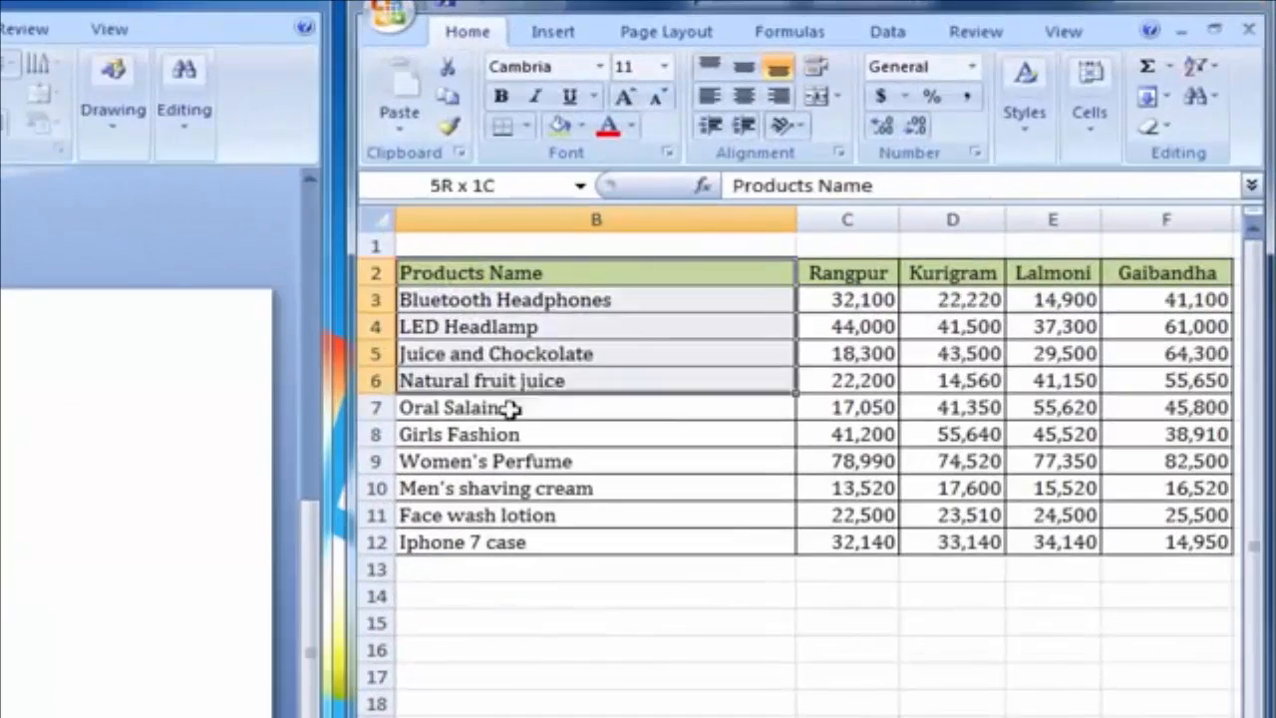
drag(510, 408, 1130, 549)
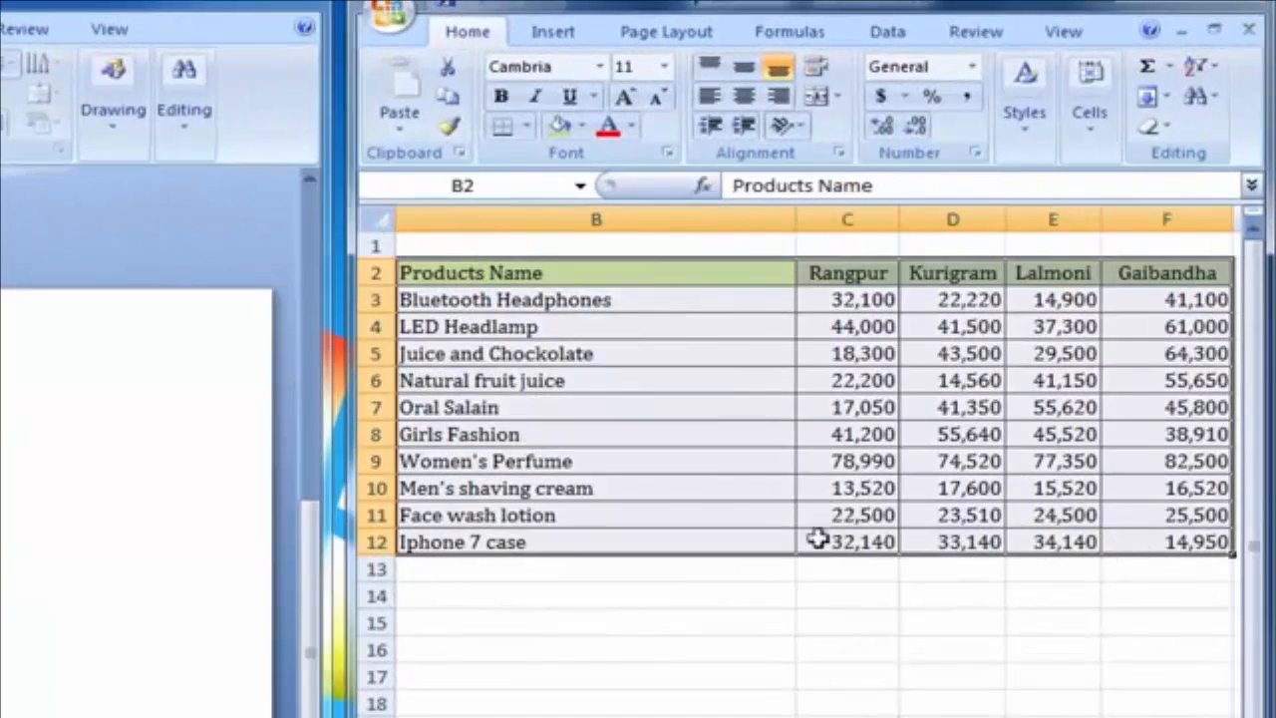
click(554, 40)
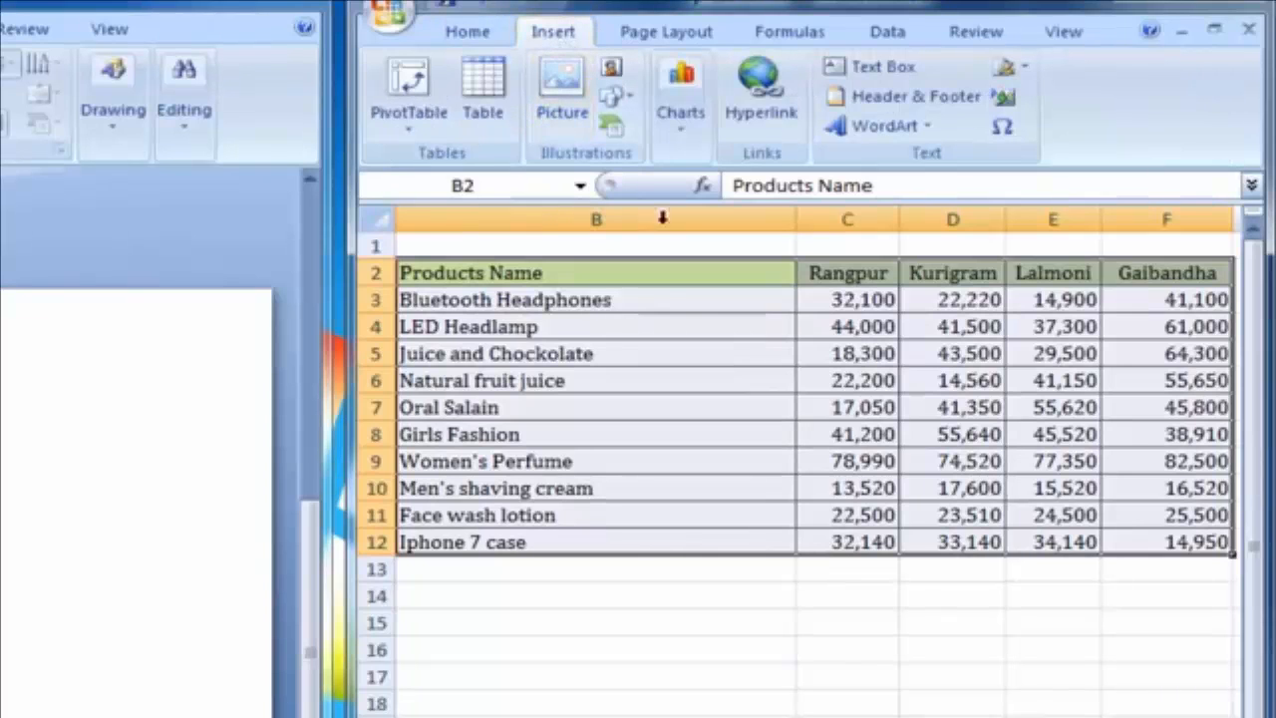
click(695, 136)
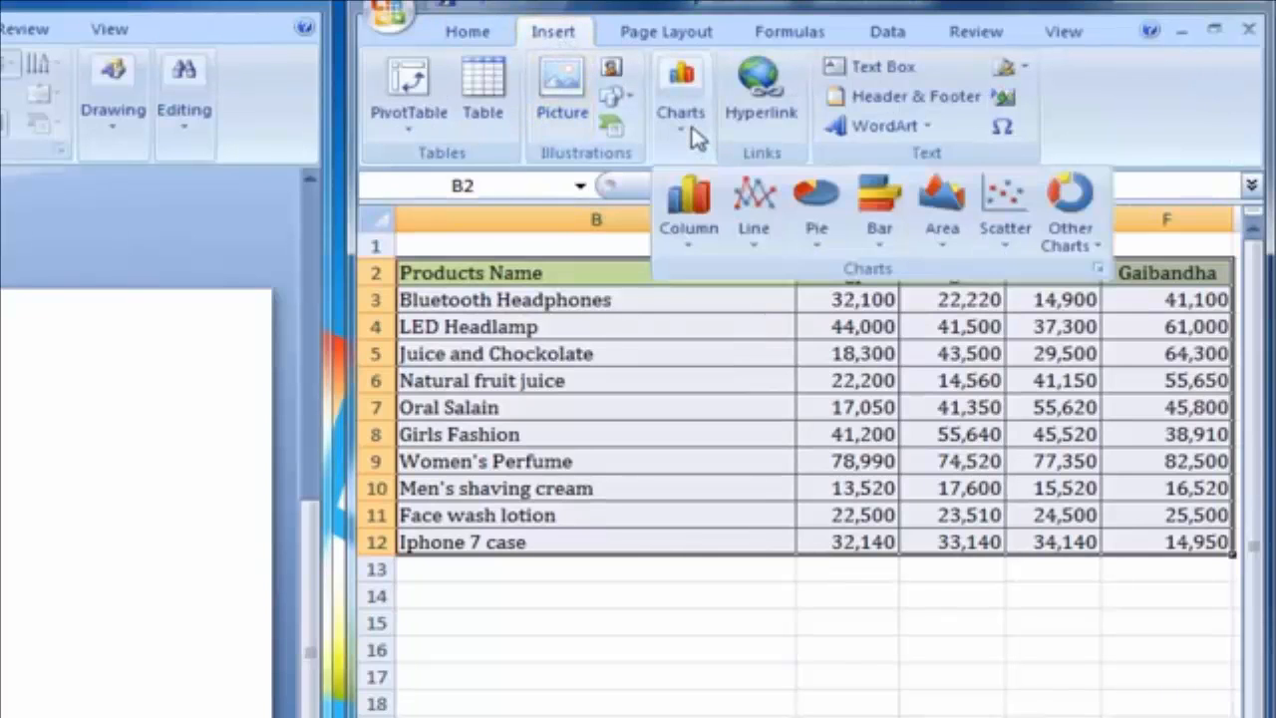
click(696, 254)
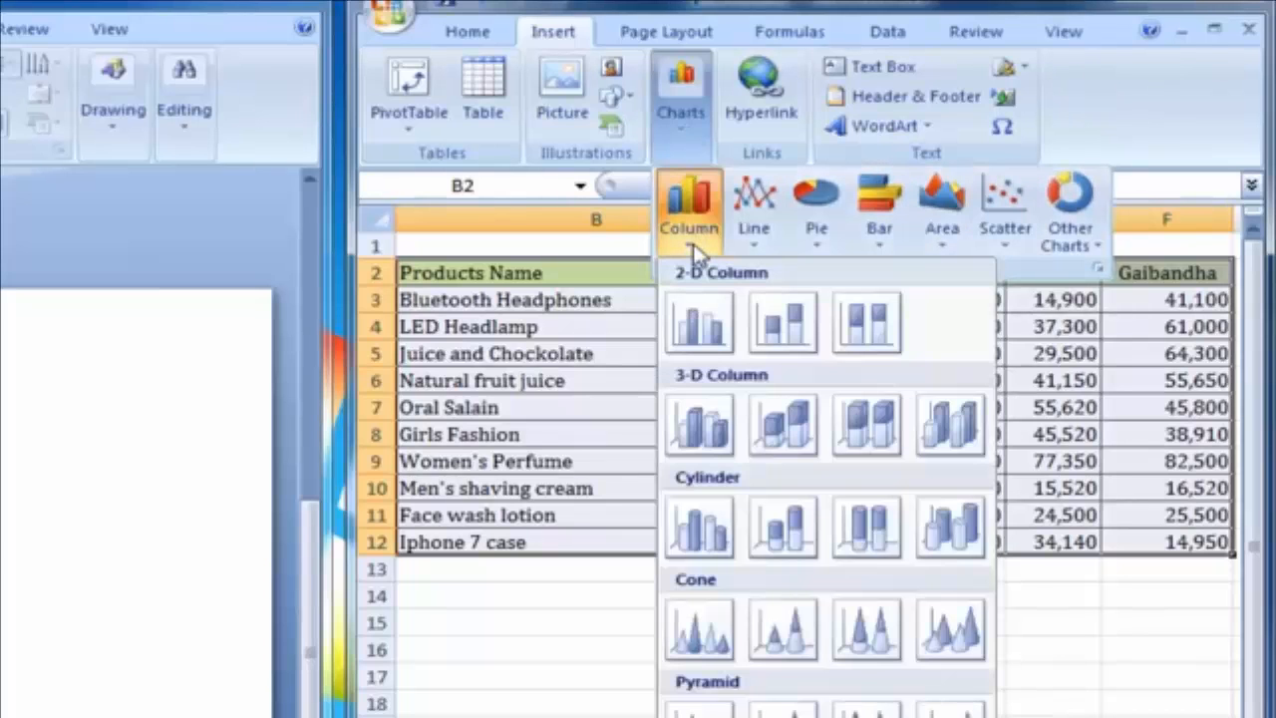
click(709, 430)
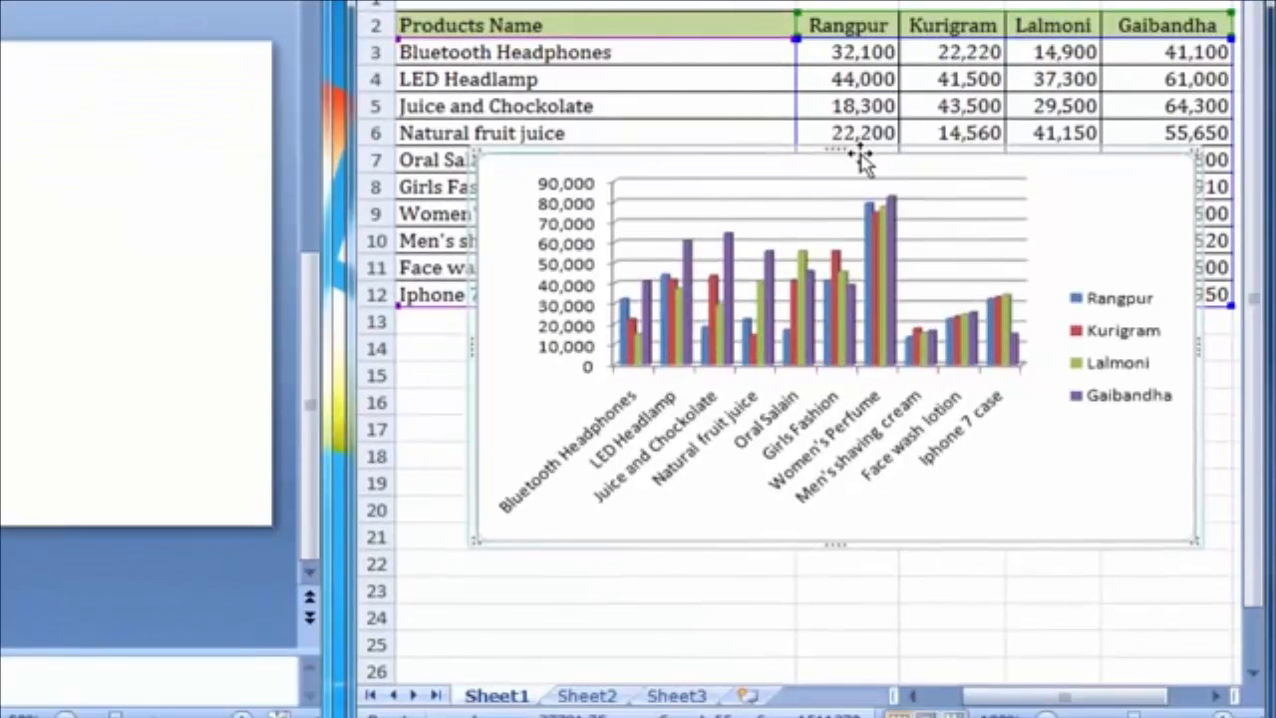
Step: Move the column chart directly below the product table, starting at about row 13
drag(863, 164, 788, 312)
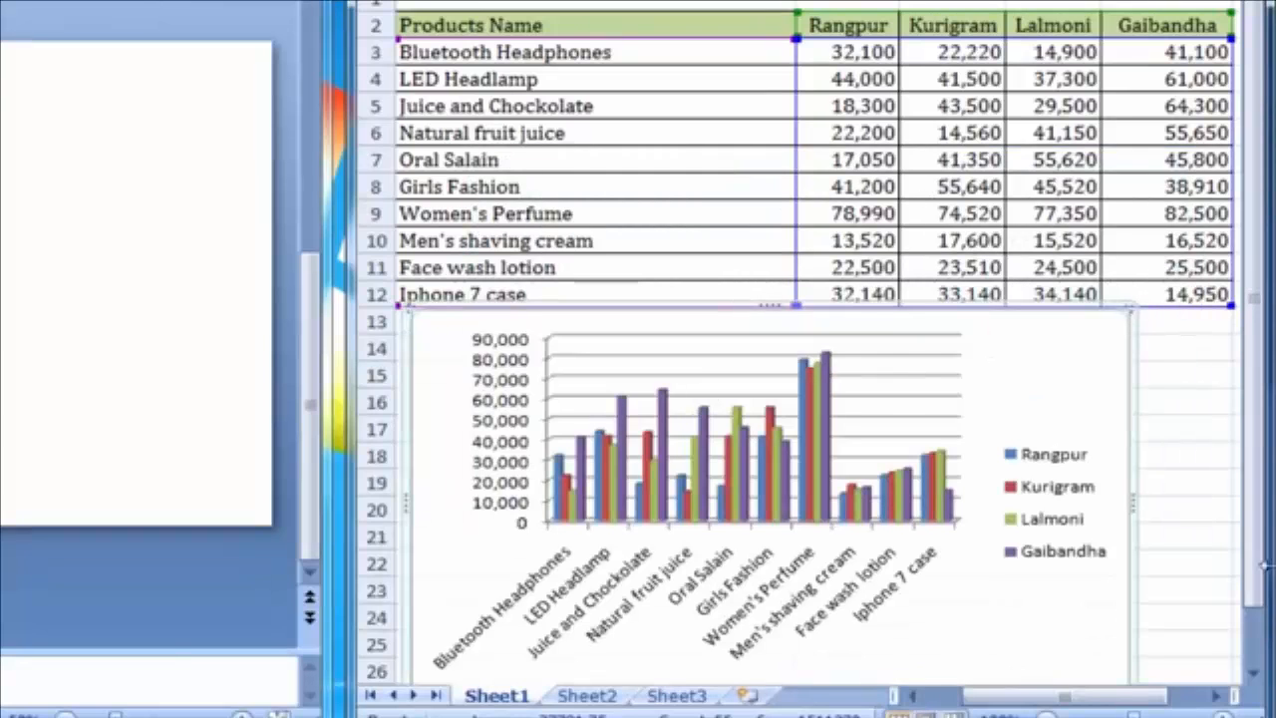
click(1256, 678)
click(1256, 678)
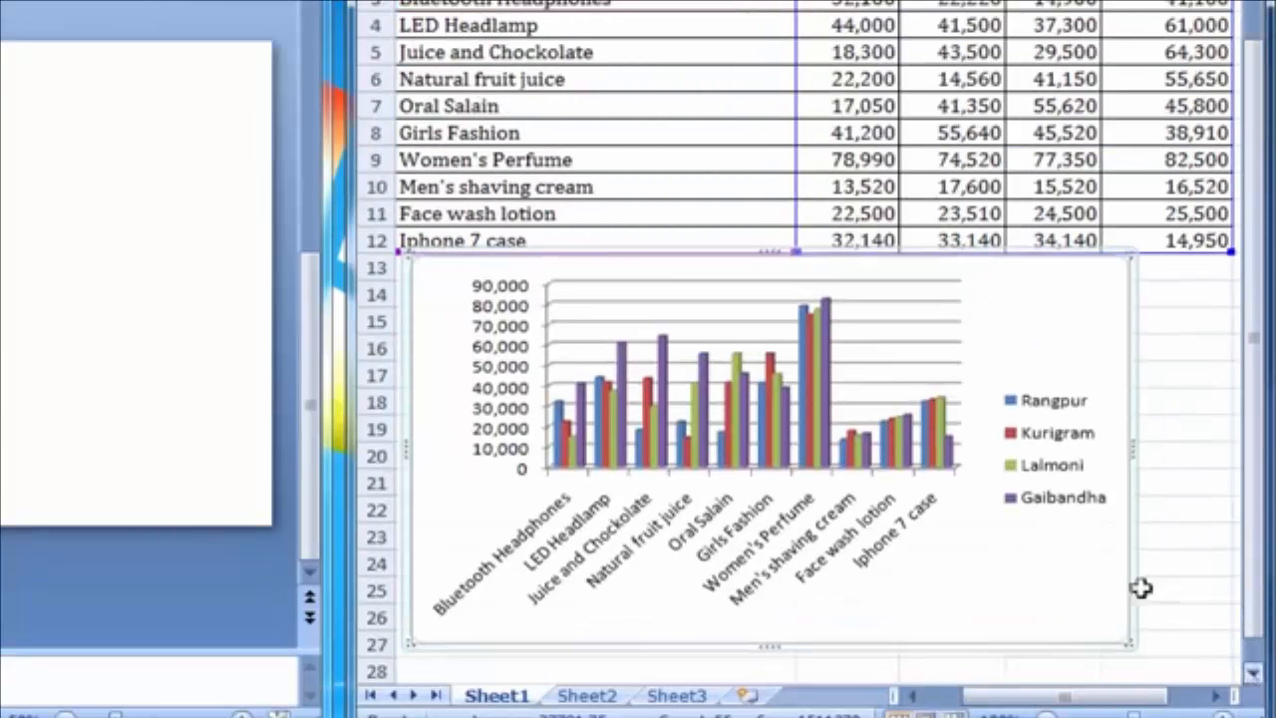
drag(902, 255, 899, 282)
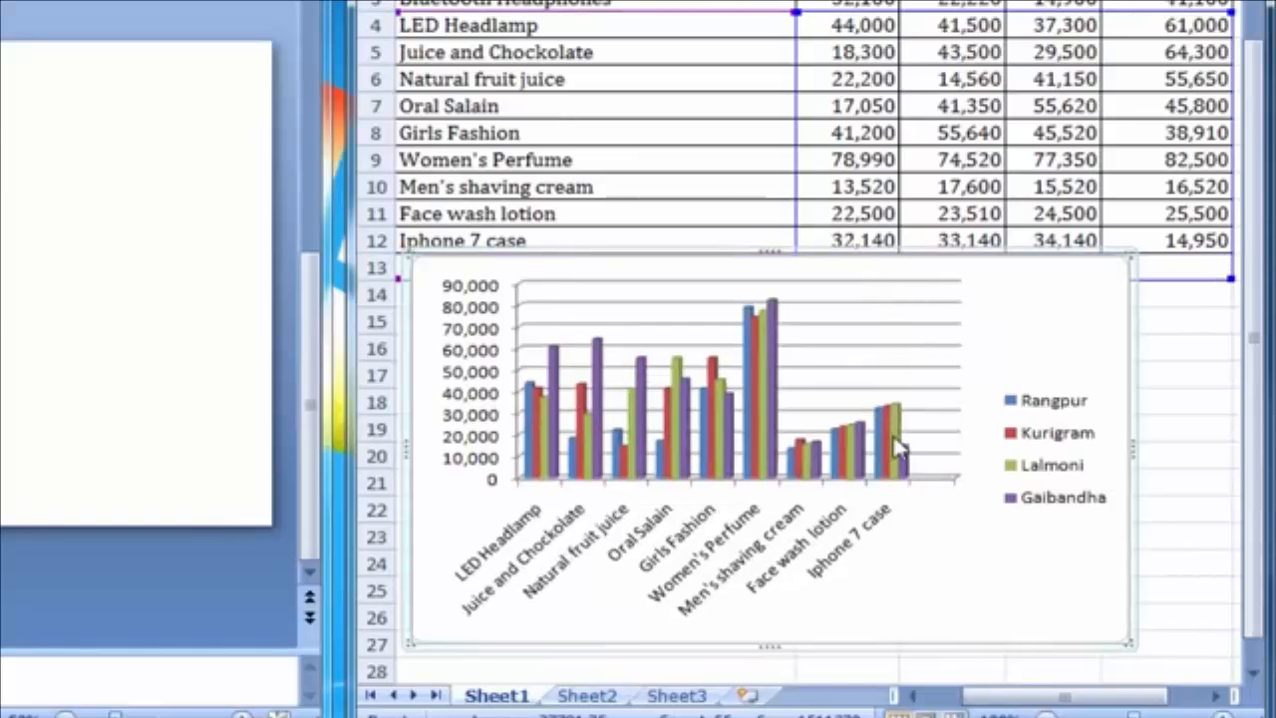
click(943, 366)
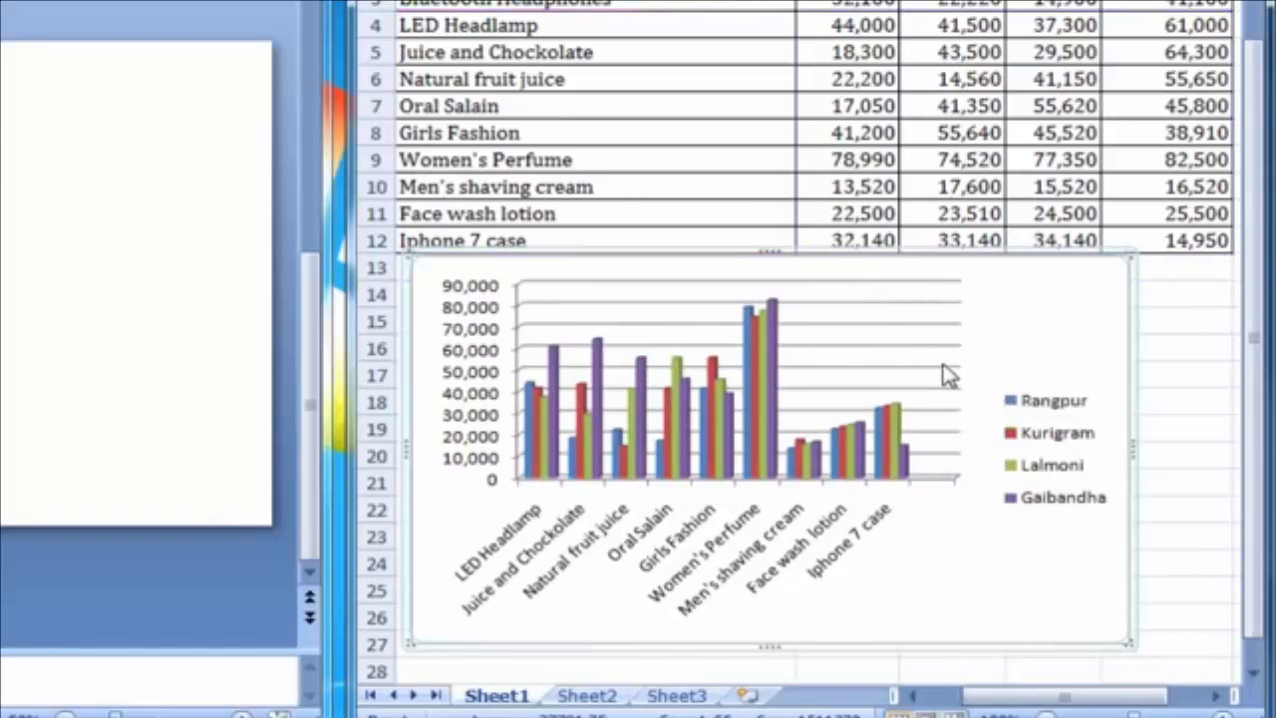
key(ctrl+z)
Step: Nudge the chart just clear of the table's last row and widen it to nearly the outer edge of column F
click(1082, 307)
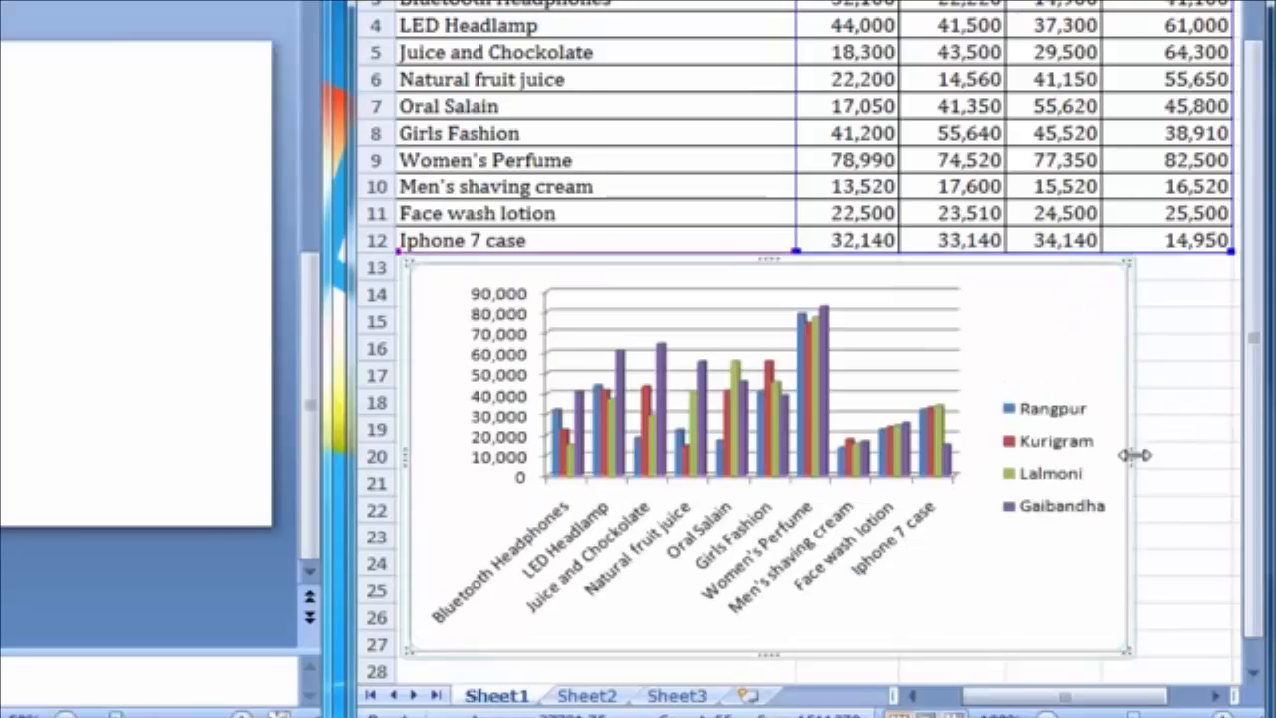
drag(1134, 454, 1220, 400)
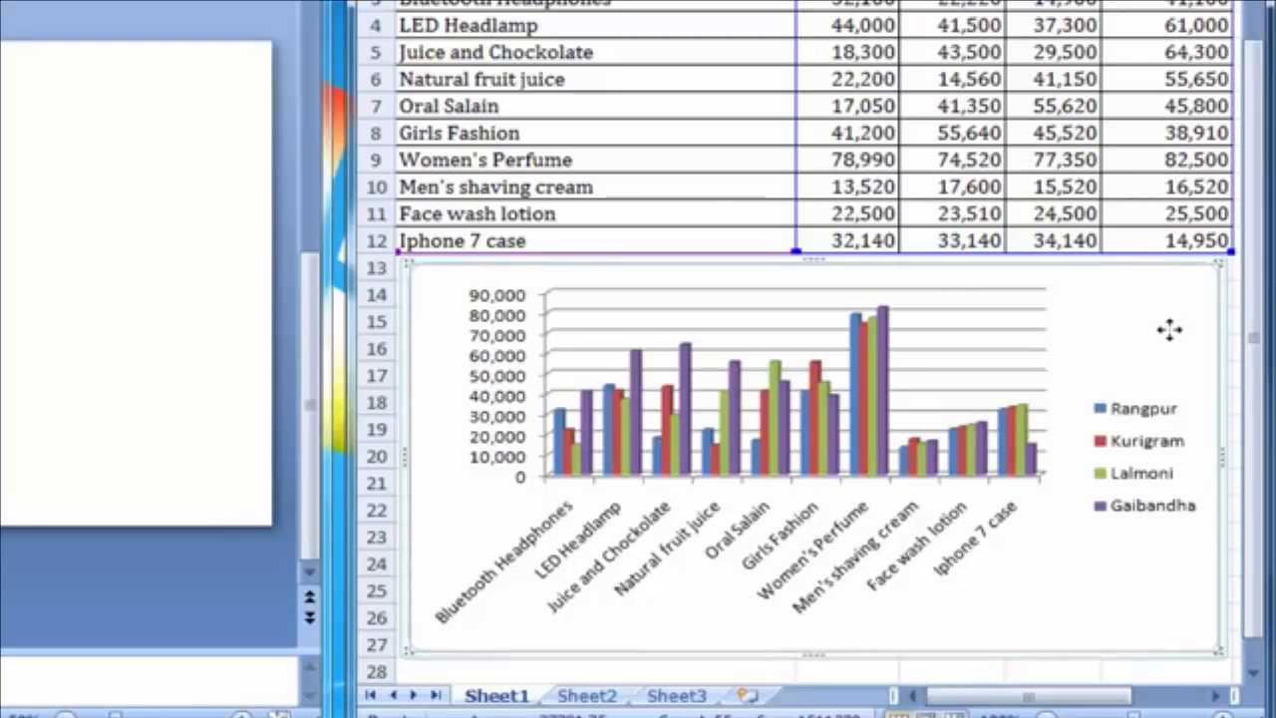
Step: Nudge the Excel column chart slightly lower, copy it, and open the paste options for the blank second slide in PowerPoint
drag(1168, 321, 1177, 335)
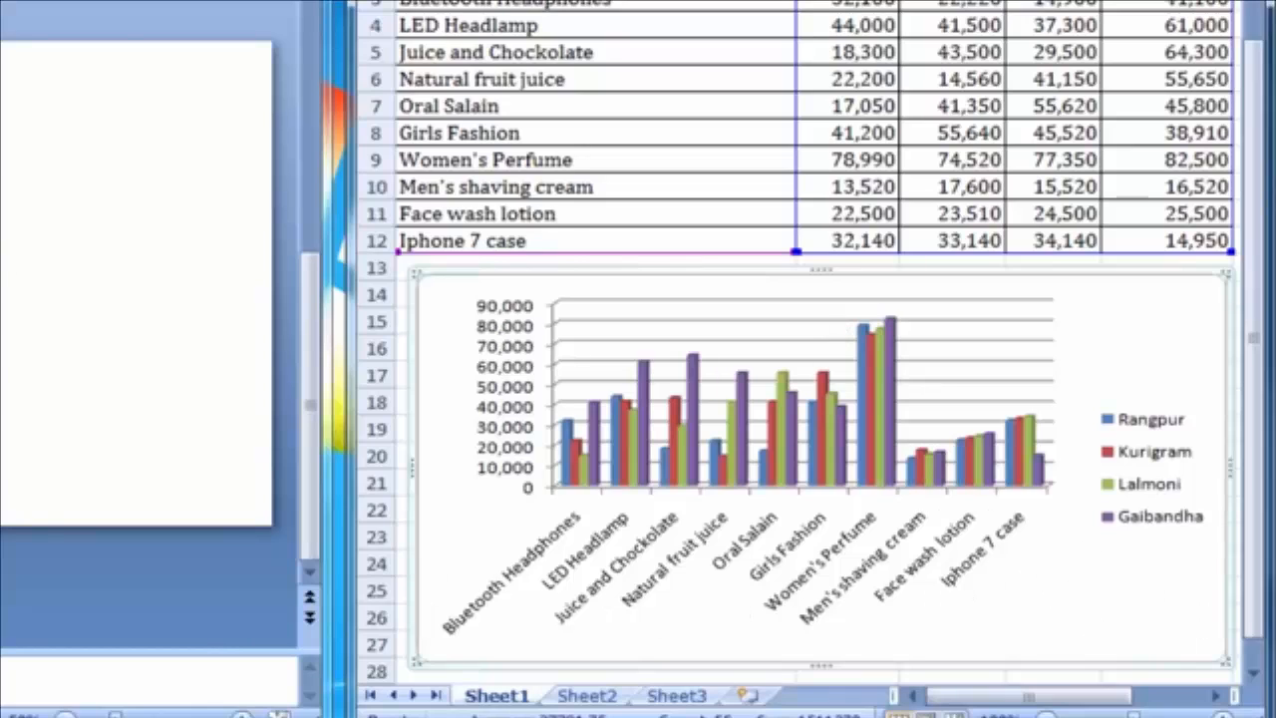
right_click(1175, 309)
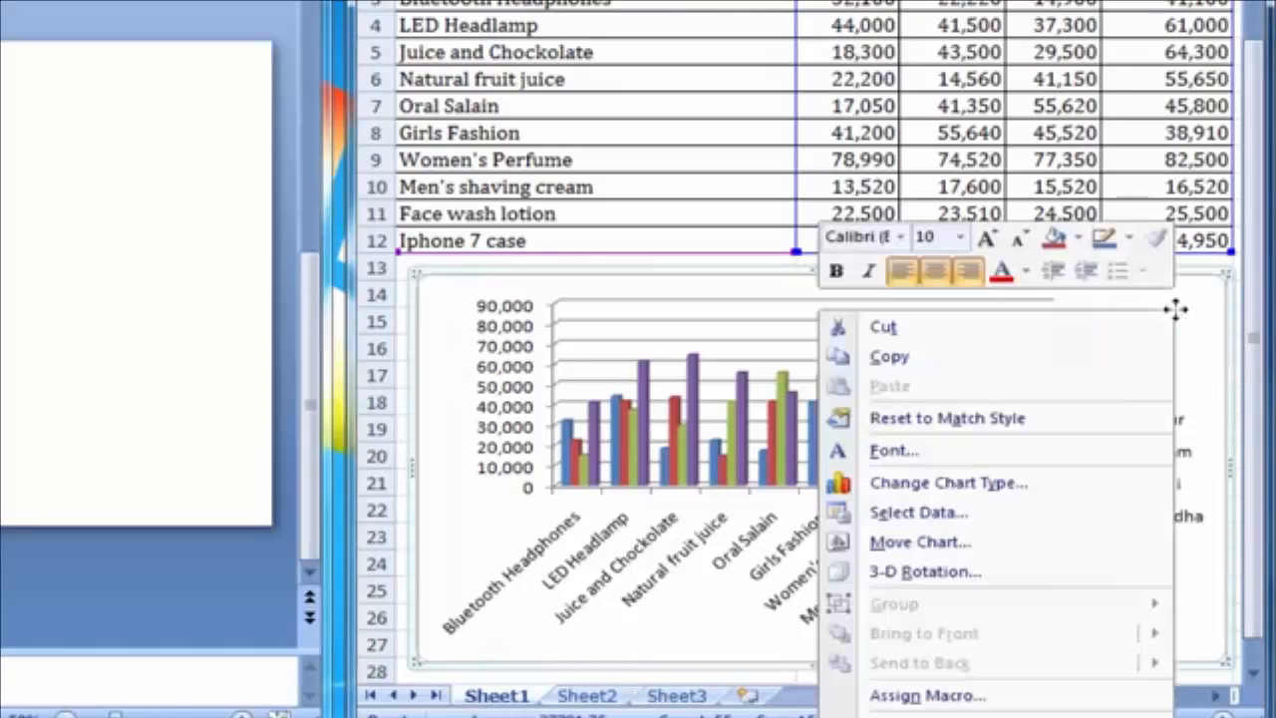
click(993, 364)
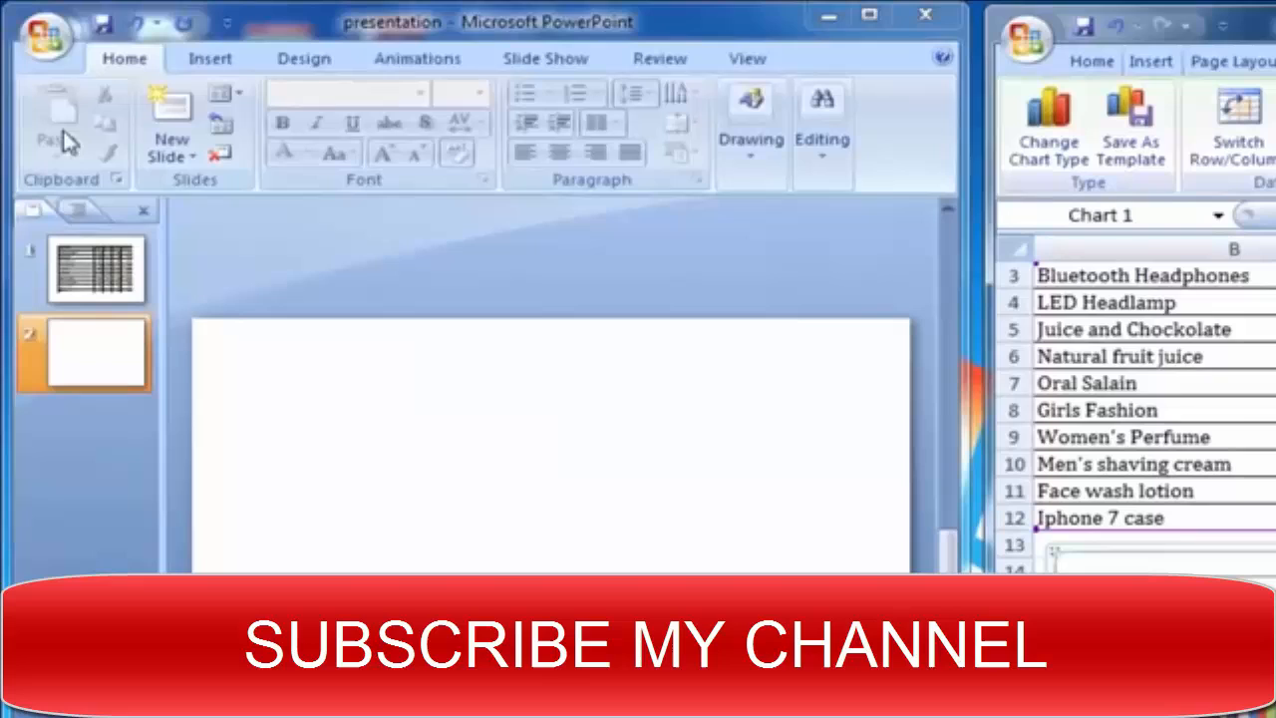
click(315, 489)
click(60, 156)
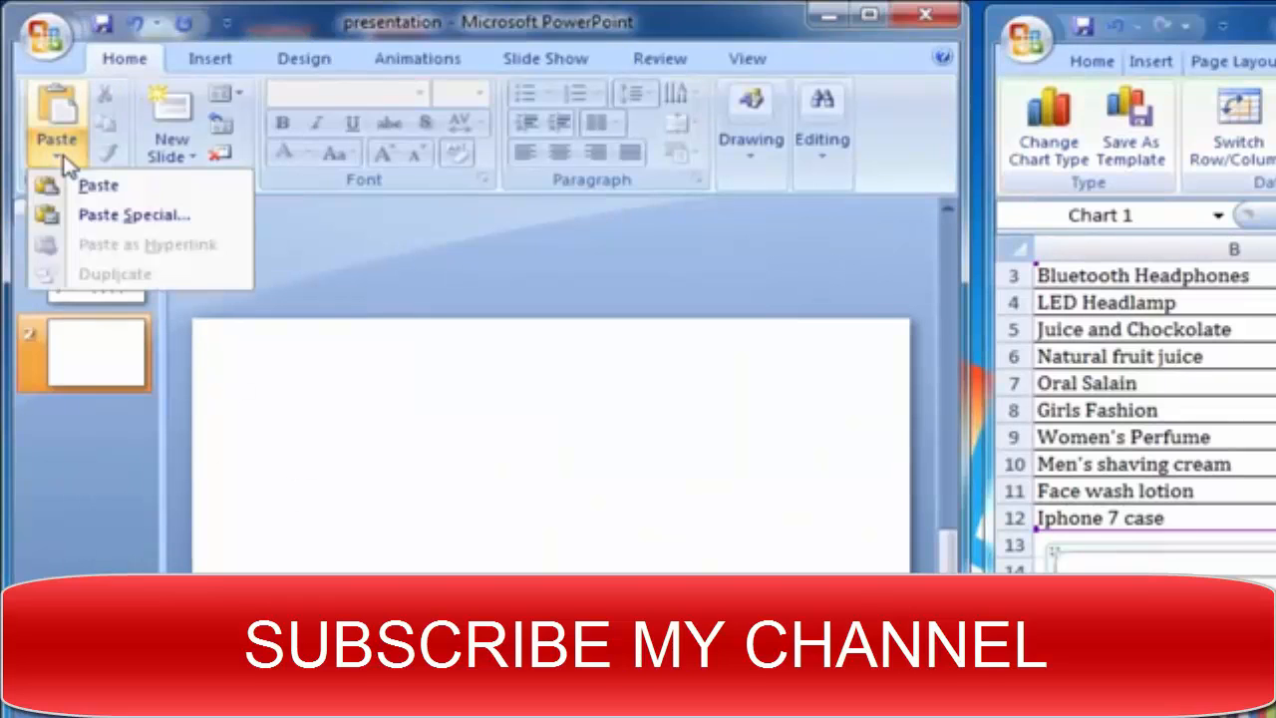
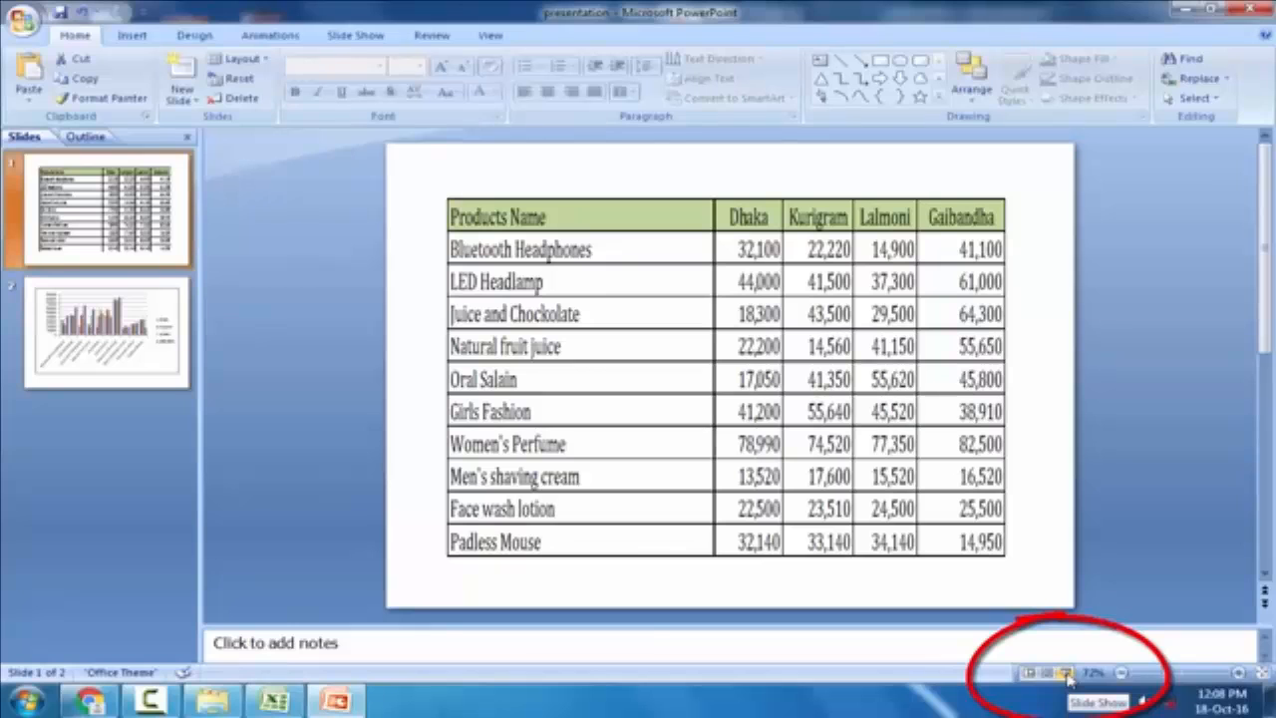
Step: Play the slide show from the product table through to the chart slide, end it, and view slide 2 in the editor
click(1066, 675)
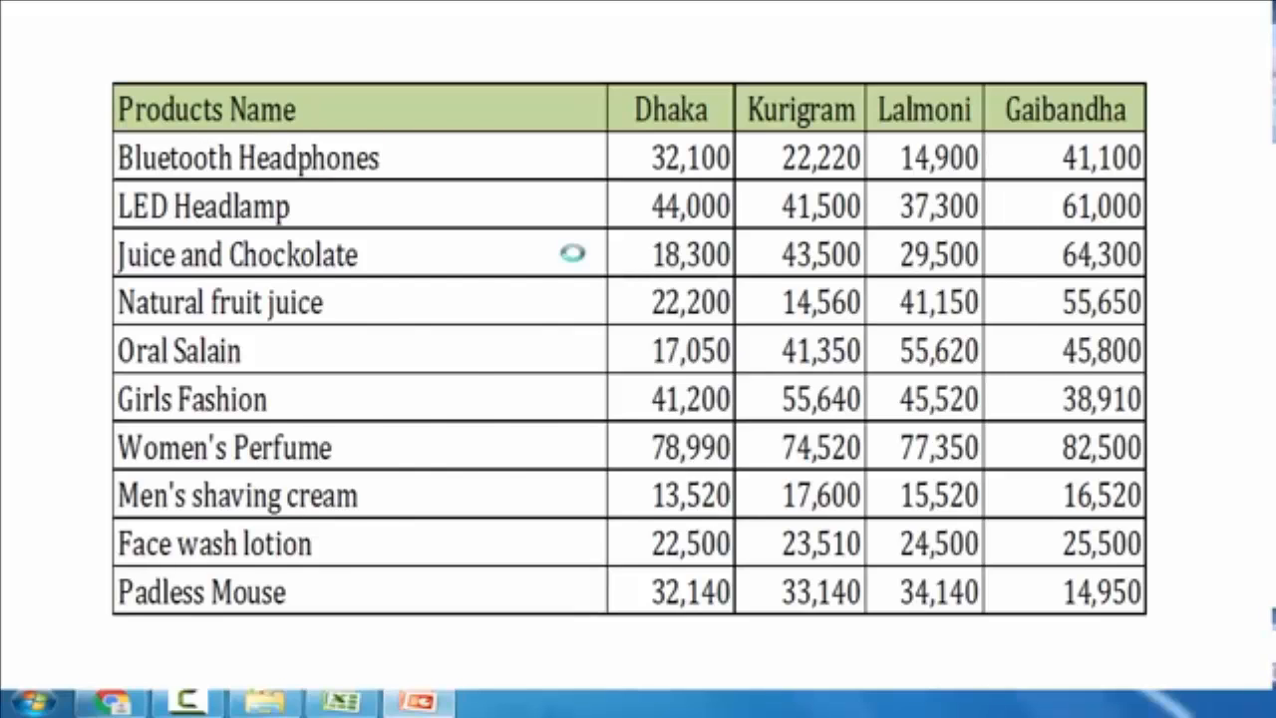
click(572, 253)
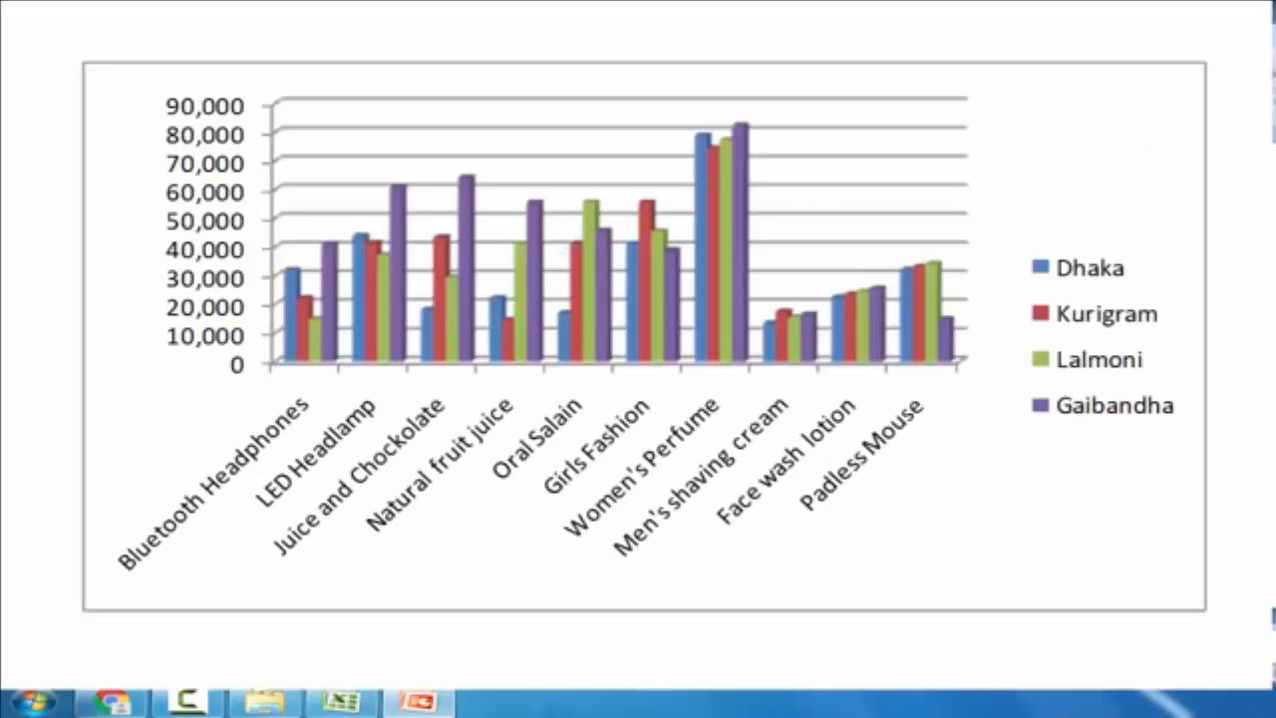
right_click(638, 189)
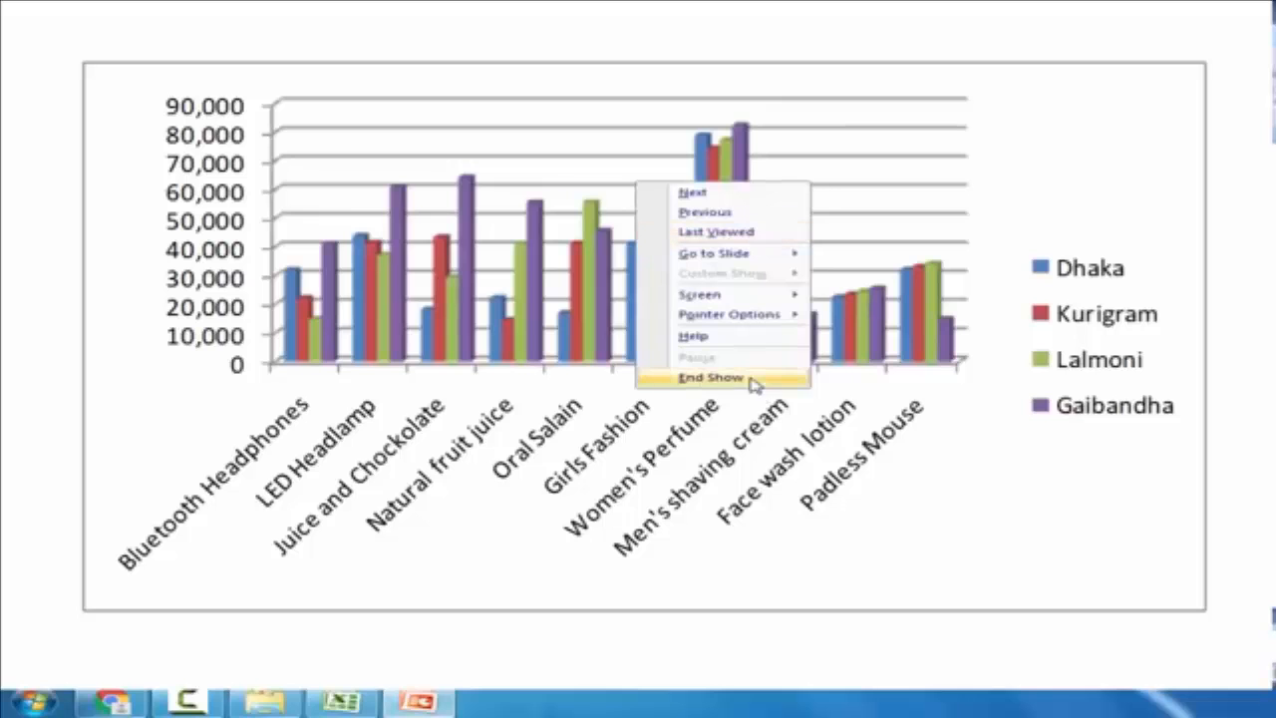
click(752, 384)
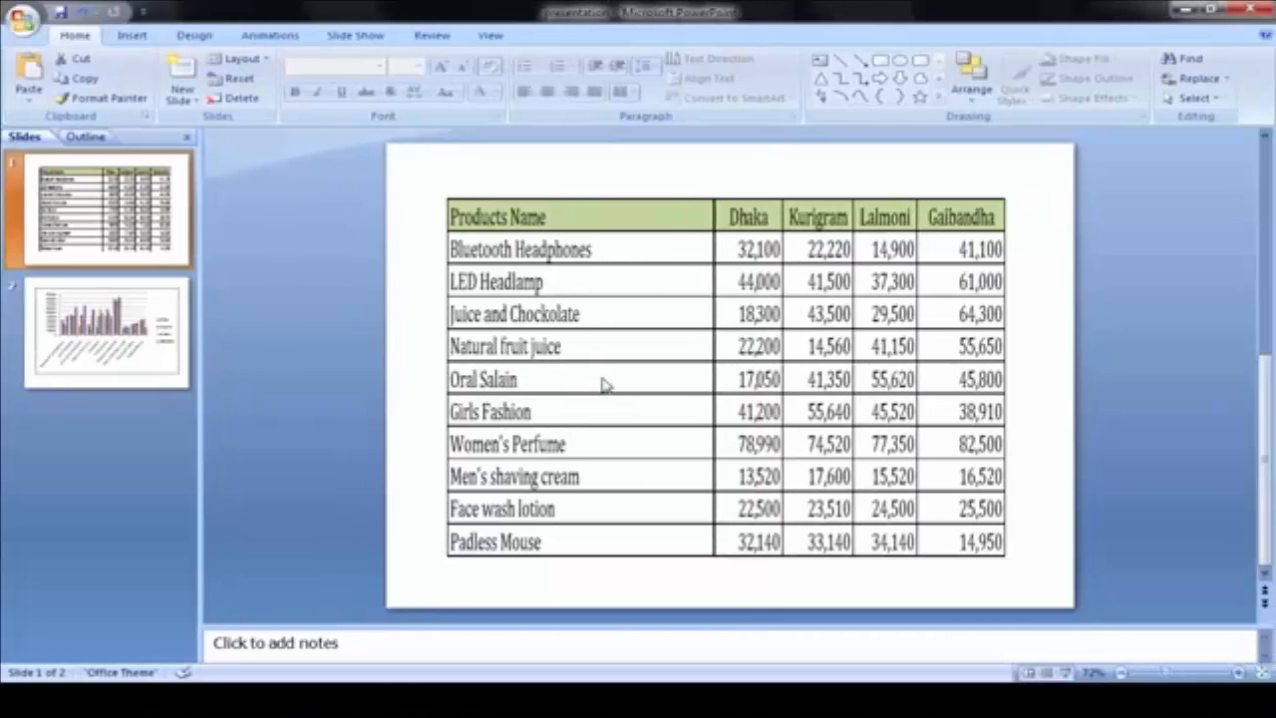
scroll(605, 385, down, 1)
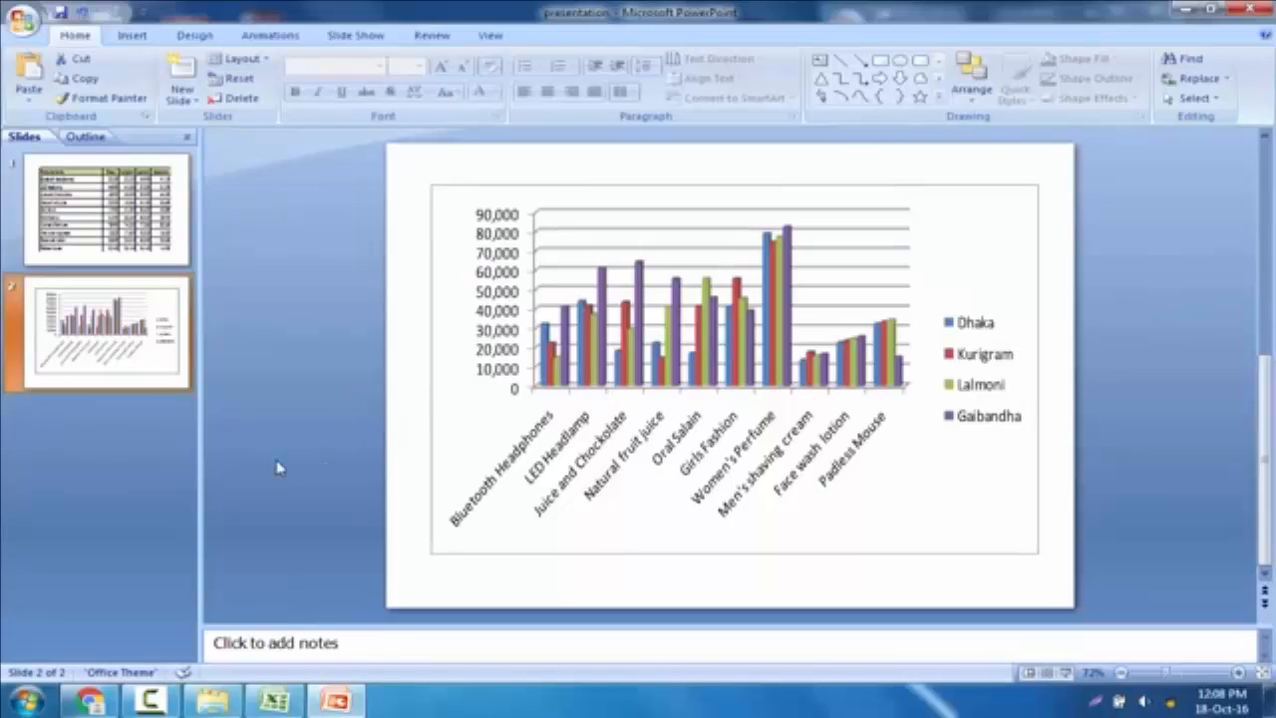
Step: Shrink PowerPoint to a partial window, enlarge the Excel window beside it to show the full table, and select the column chart
click(1216, 10)
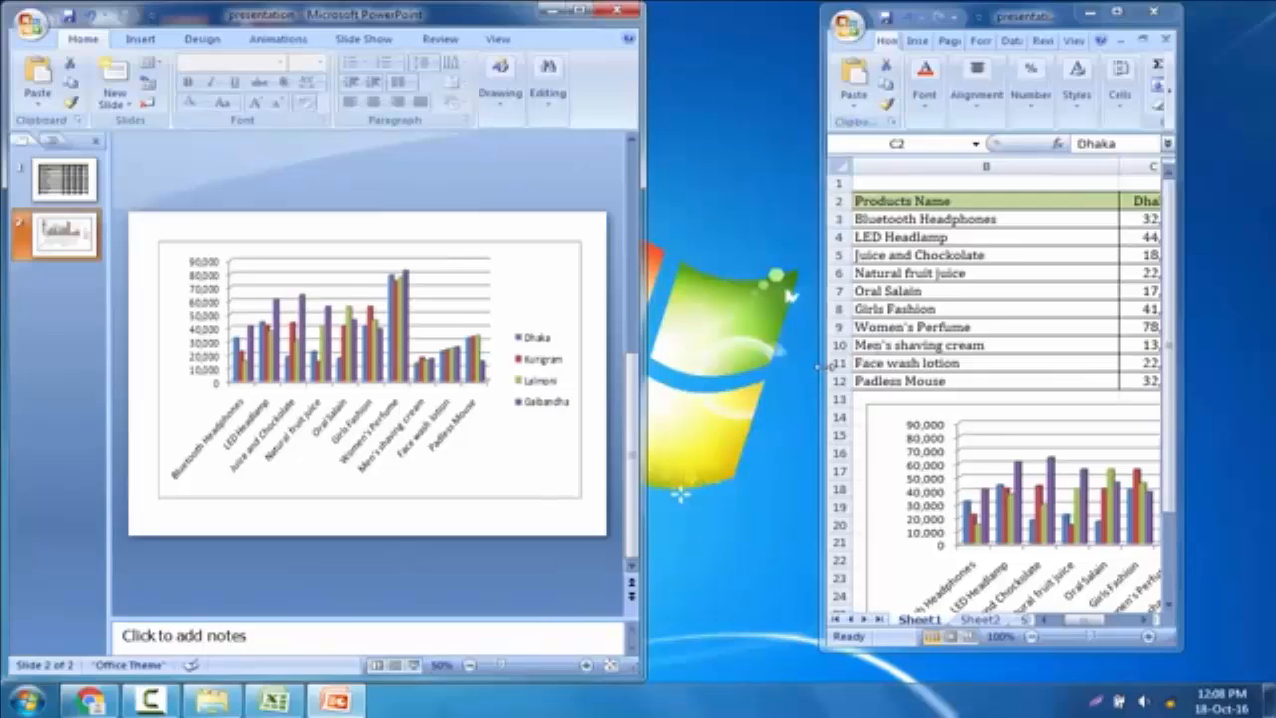
drag(823, 365, 649, 366)
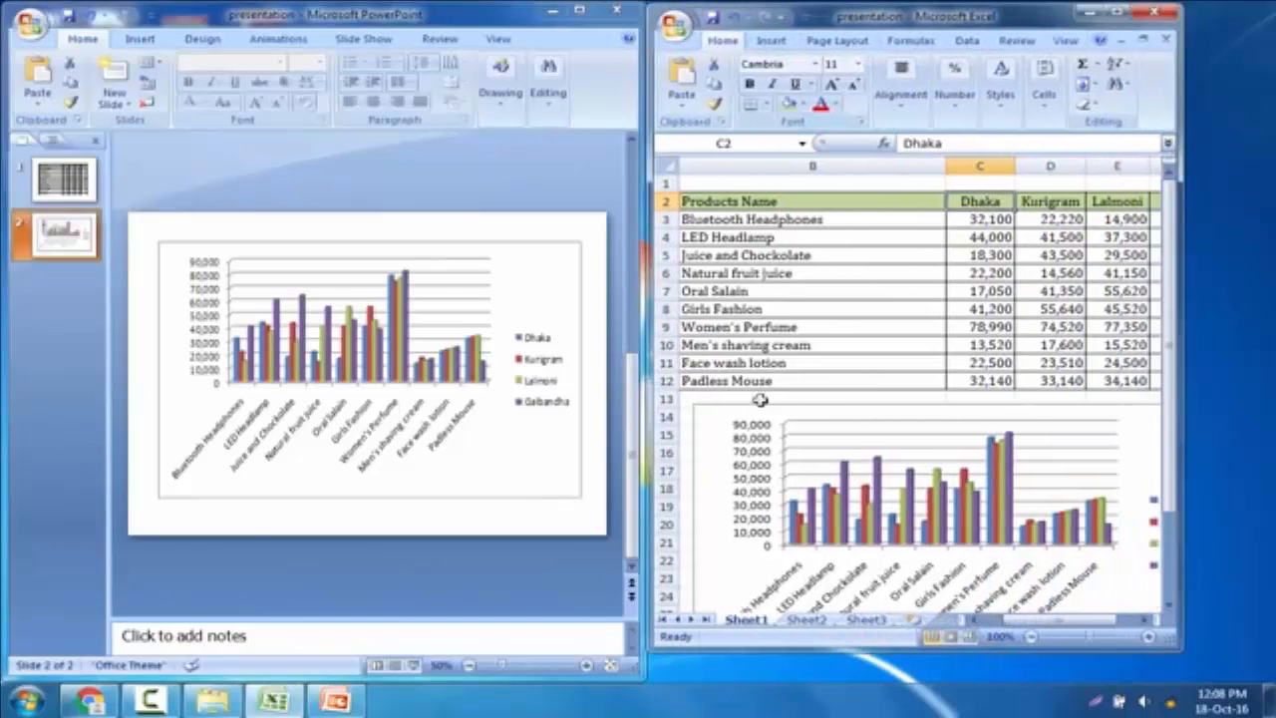
drag(1181, 349, 1270, 351)
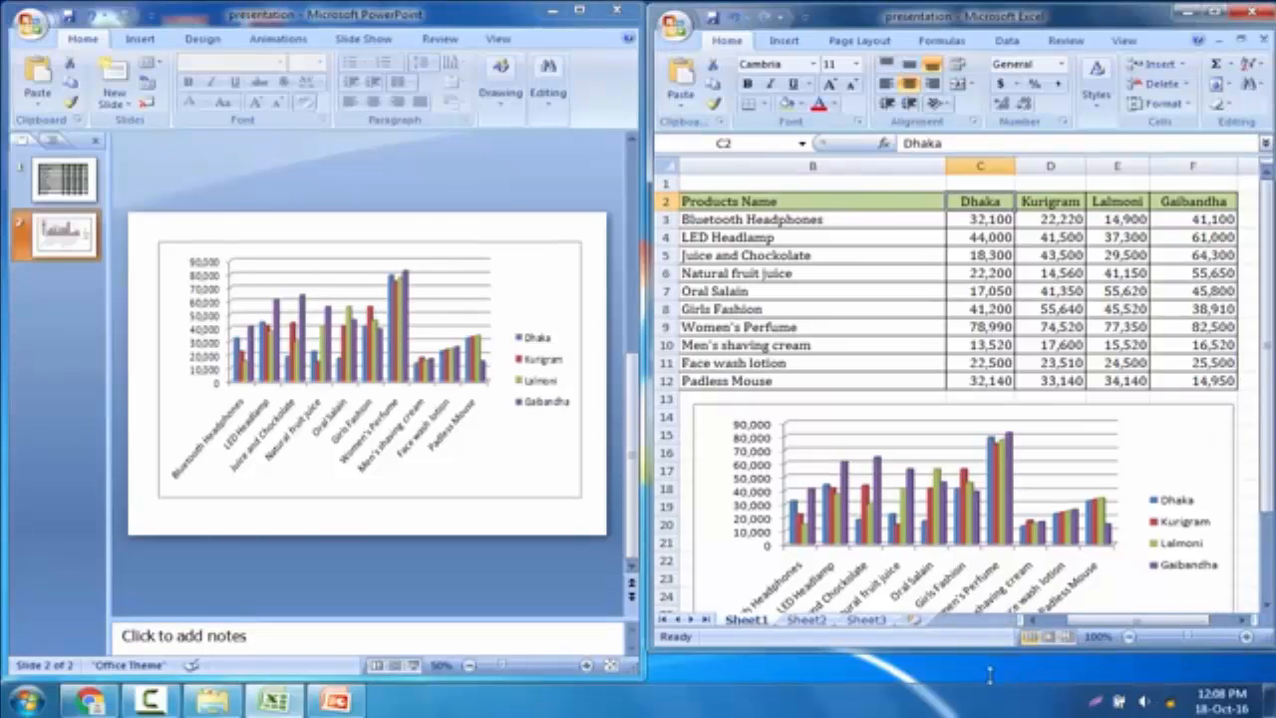
drag(990, 676, 991, 686)
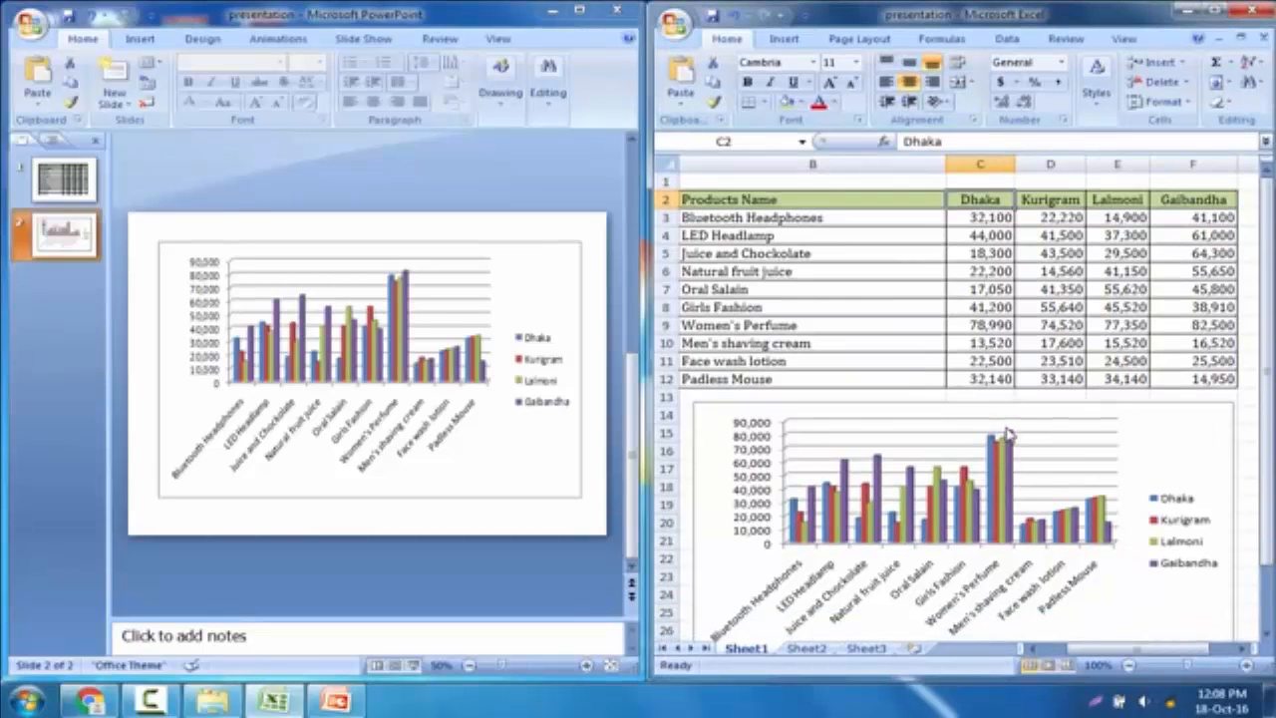
scroll(1009, 434, down, 1)
click(1176, 390)
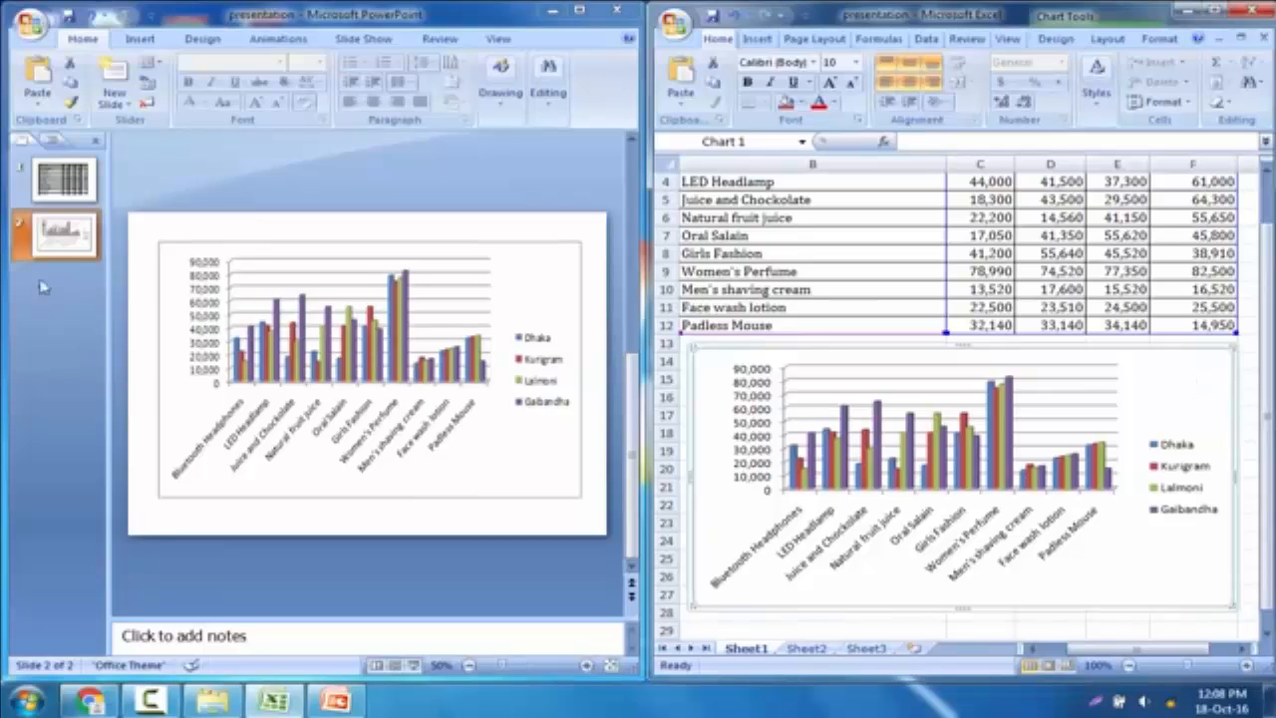
Step: Add a third slide with no placeholders after the chart slide in PowerPoint
click(60, 247)
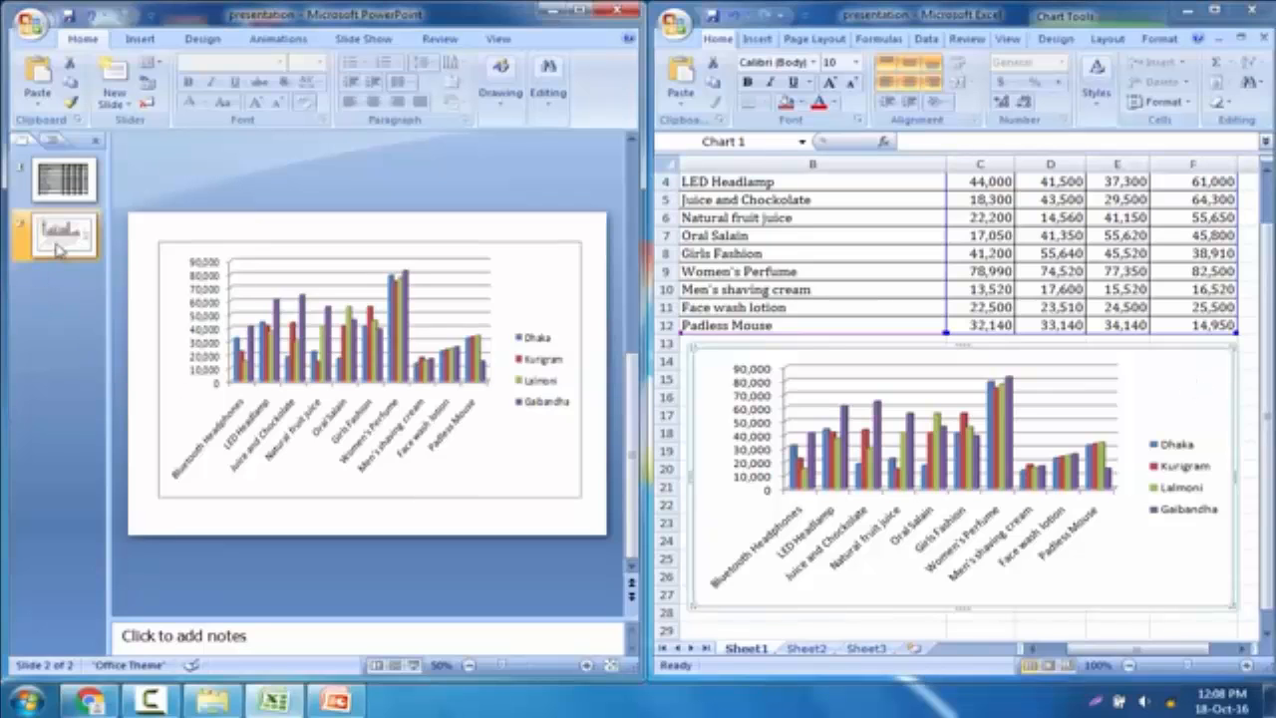
click(118, 104)
click(149, 377)
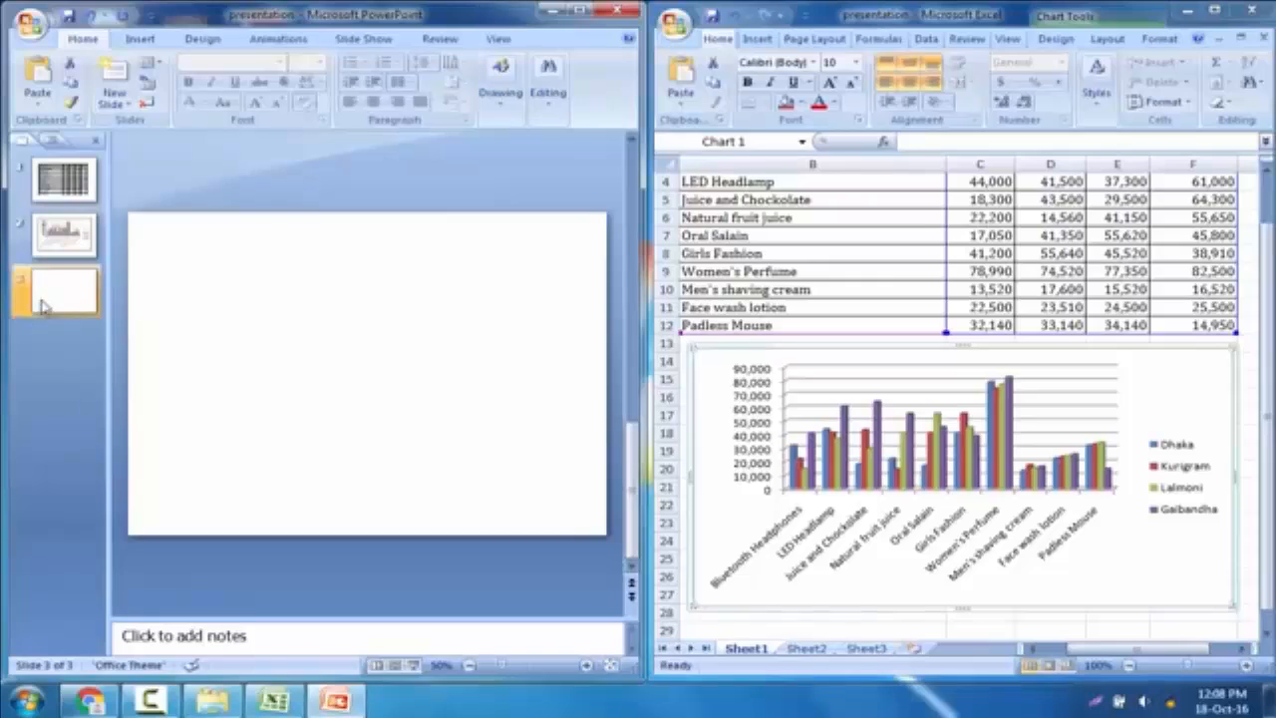
Step: Cut the column chart from Excel and paste it on slide 3 as a linked Microsoft Office Excel Chart Object
click(1208, 387)
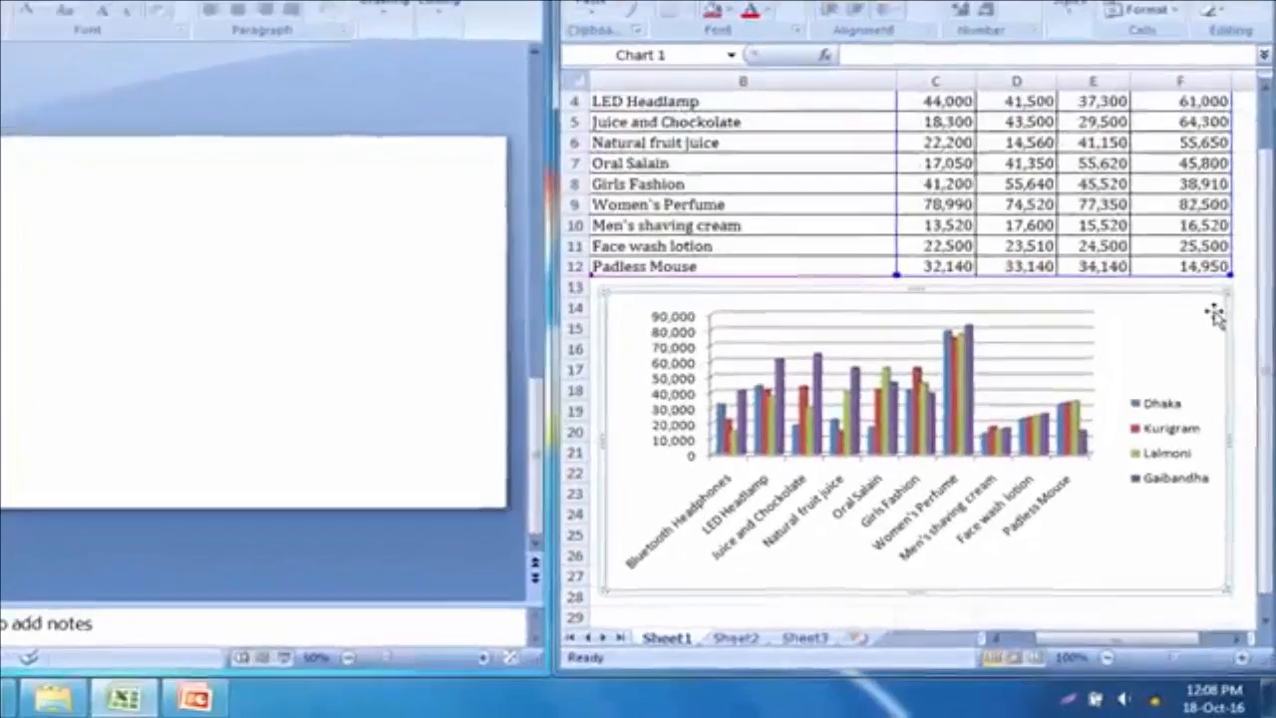
right_click(1214, 363)
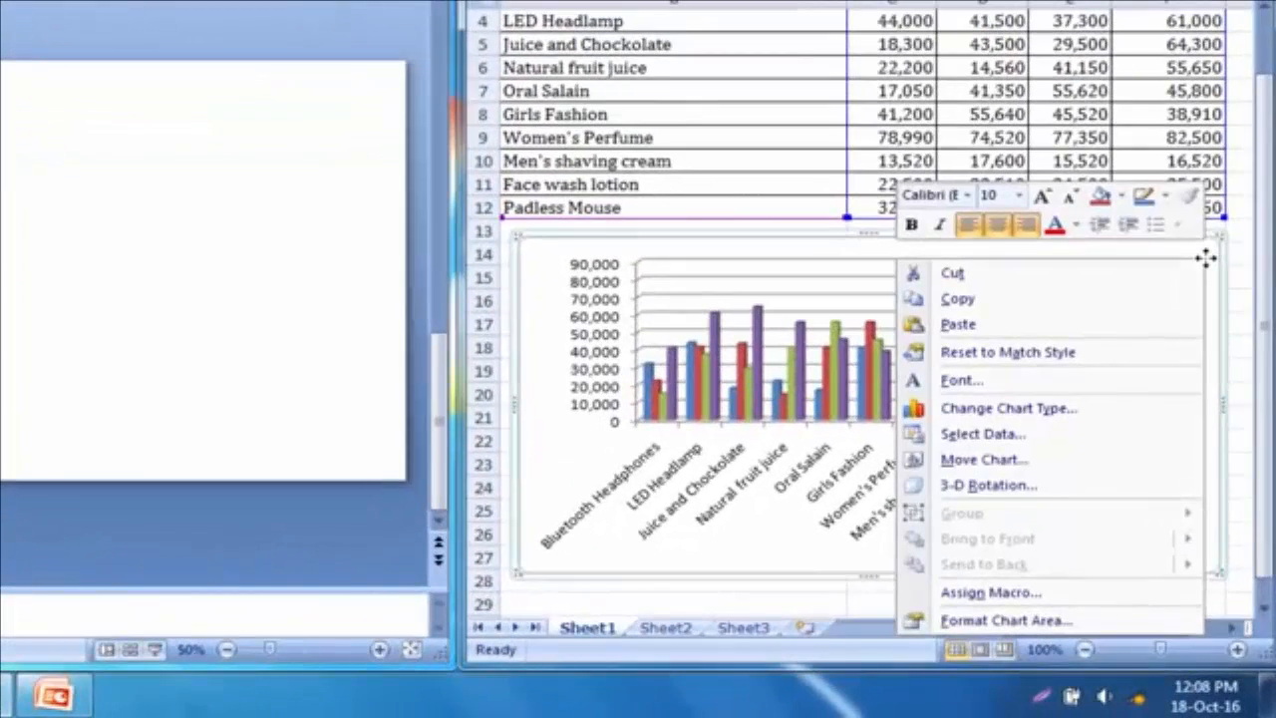
click(983, 283)
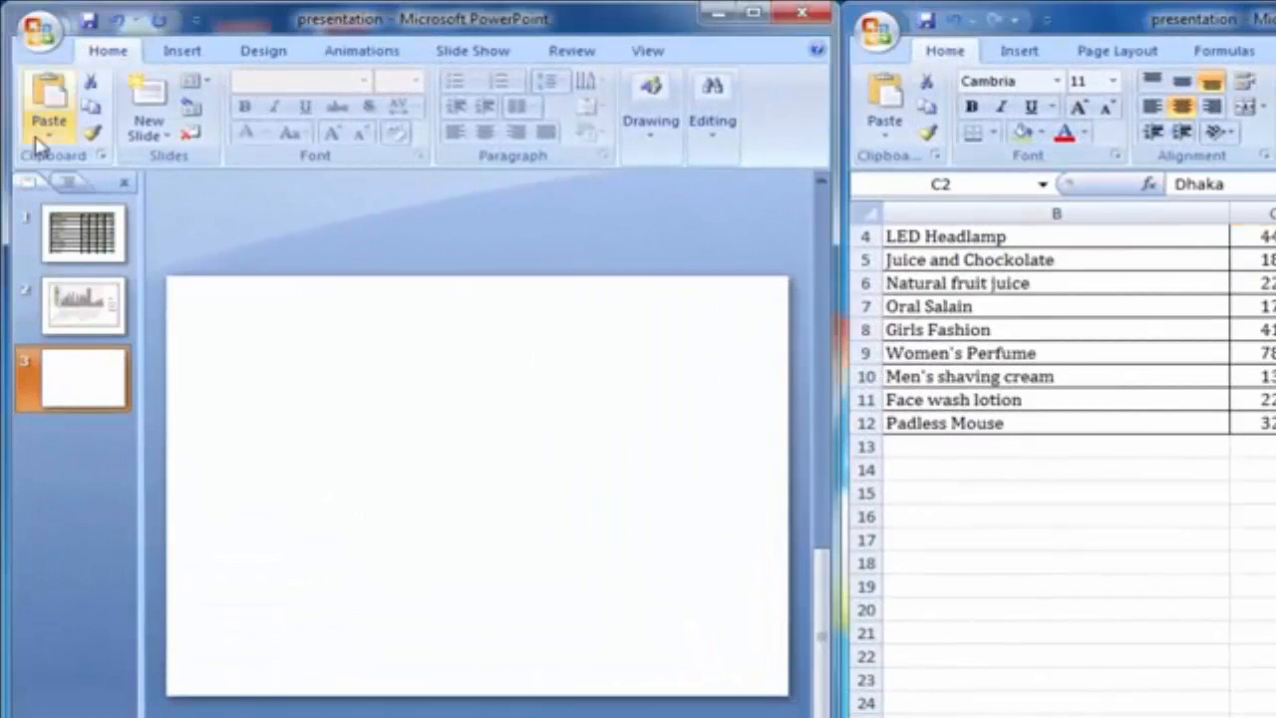
click(48, 135)
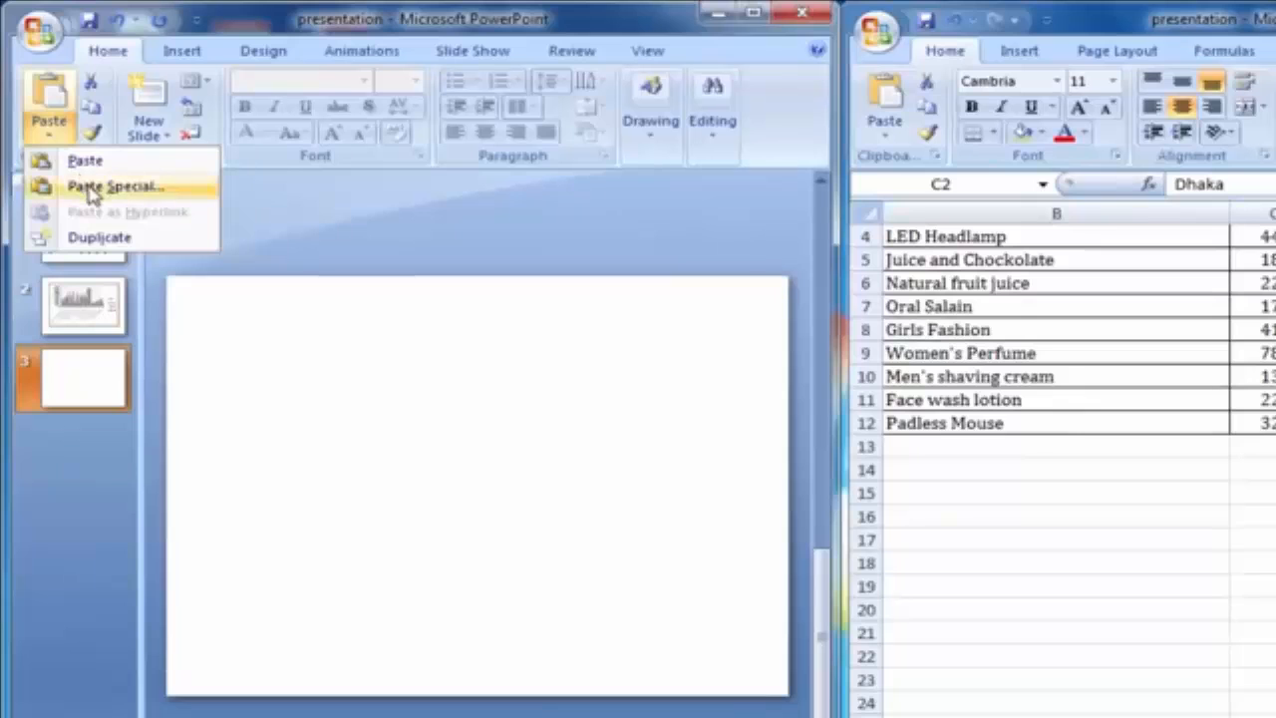
click(90, 184)
click(261, 372)
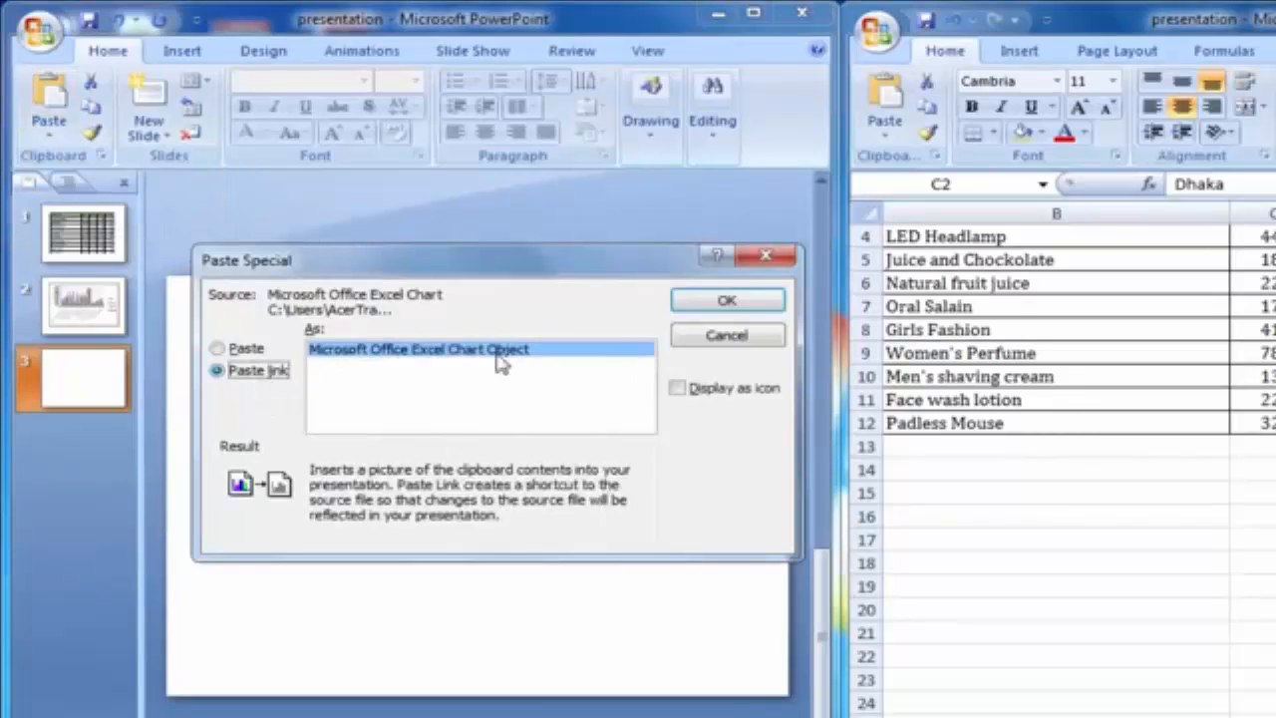
click(743, 301)
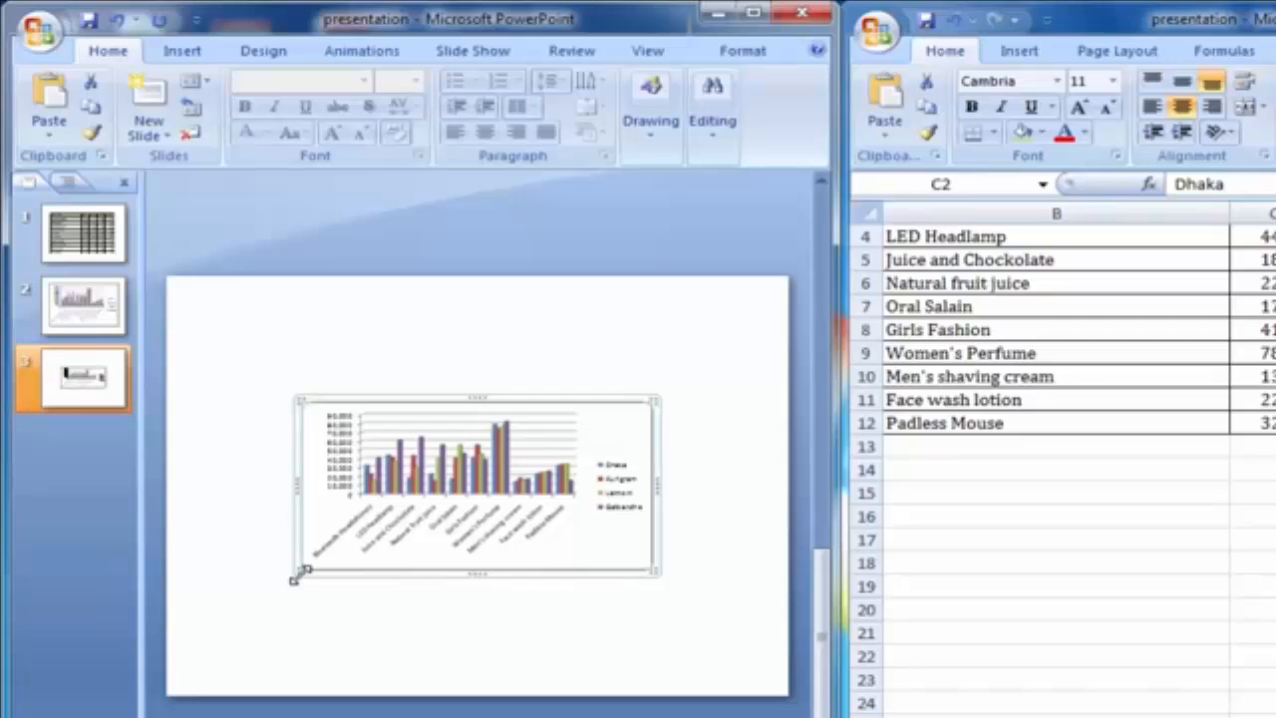
Step: Enlarge the linked chart on slide 3 in all directions until it nearly fills the slide
drag(294, 577, 250, 621)
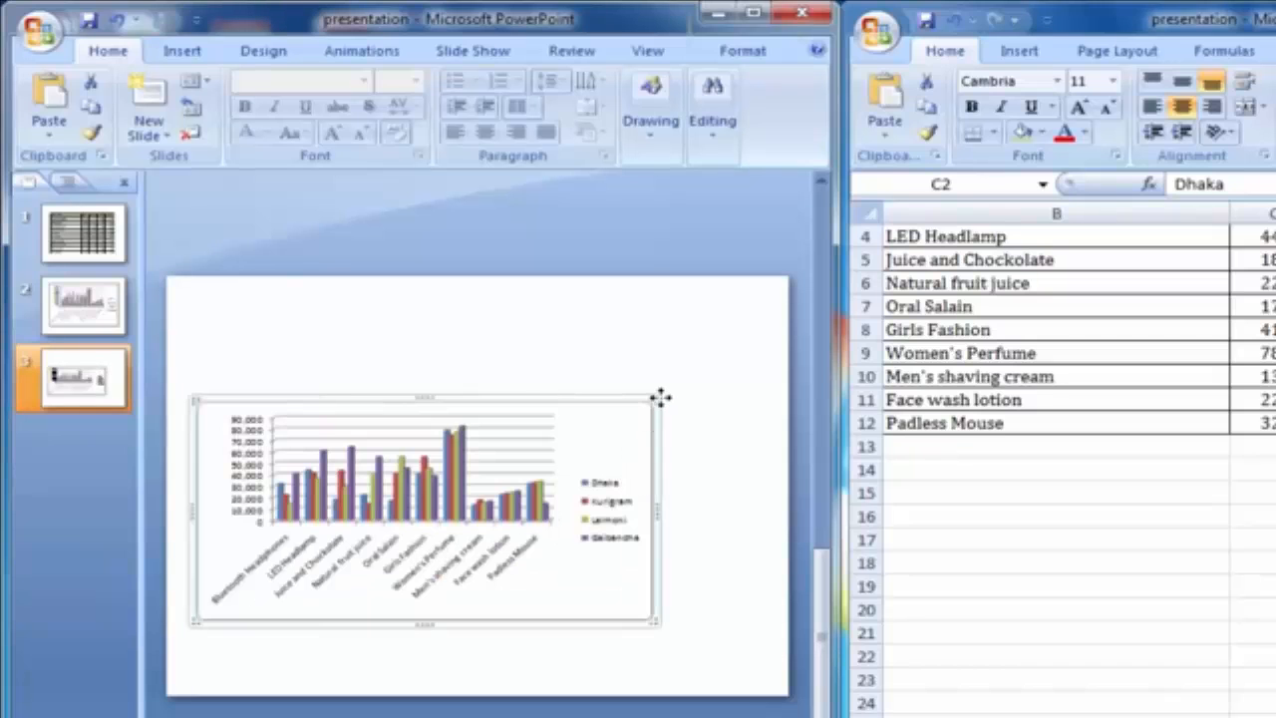
drag(656, 401, 753, 354)
drag(474, 350, 482, 320)
drag(470, 623, 469, 667)
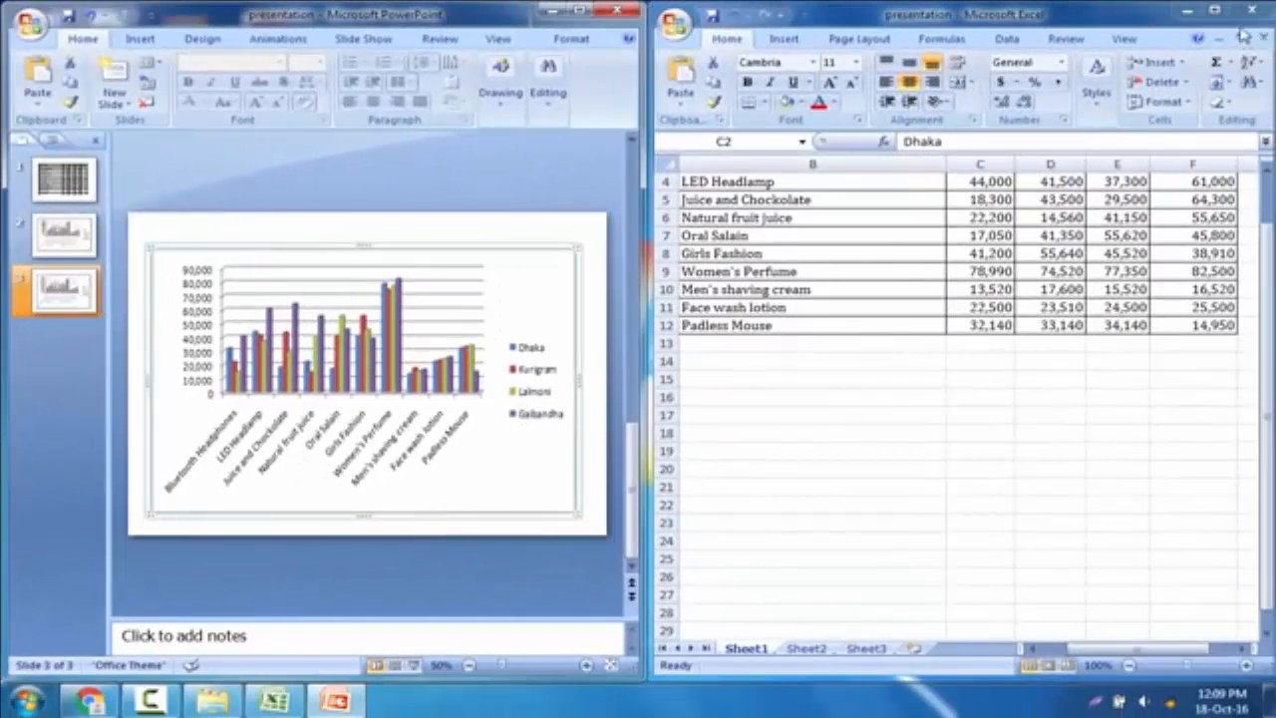
Step: Minimize Excel, maximize the PowerPoint window, and go to slide 1 with the product table
click(1184, 12)
click(584, 12)
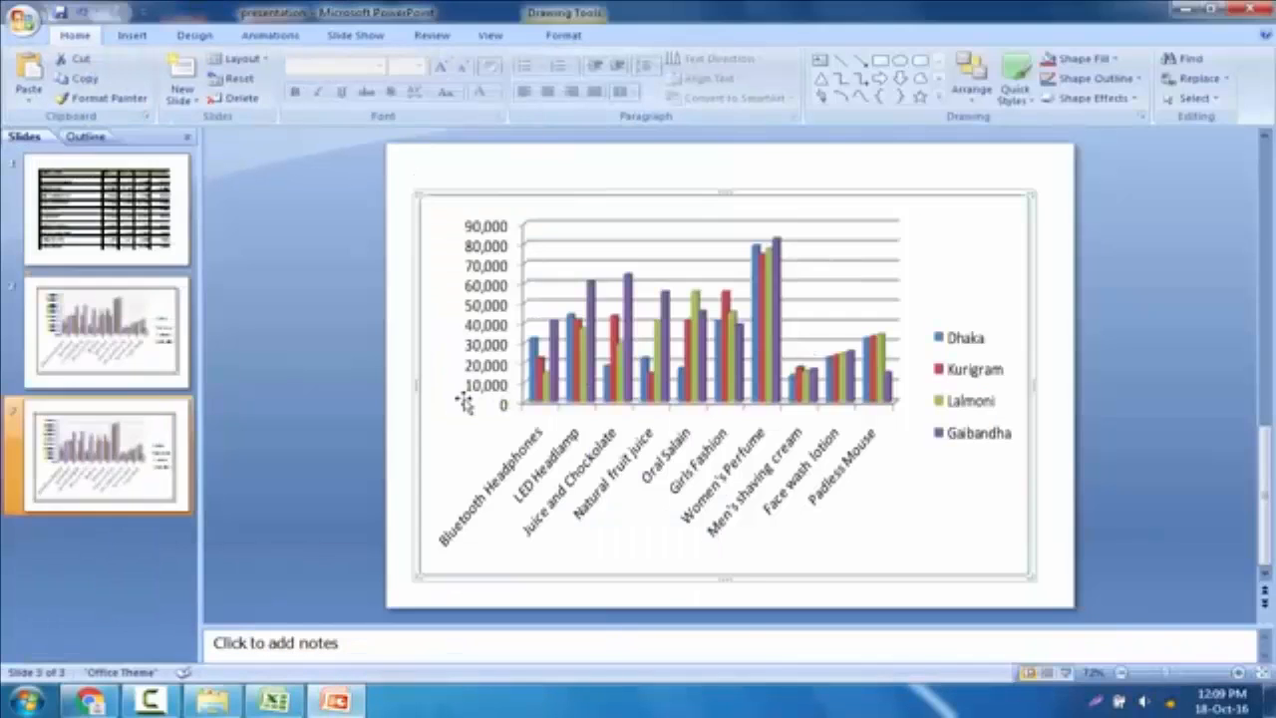
click(129, 246)
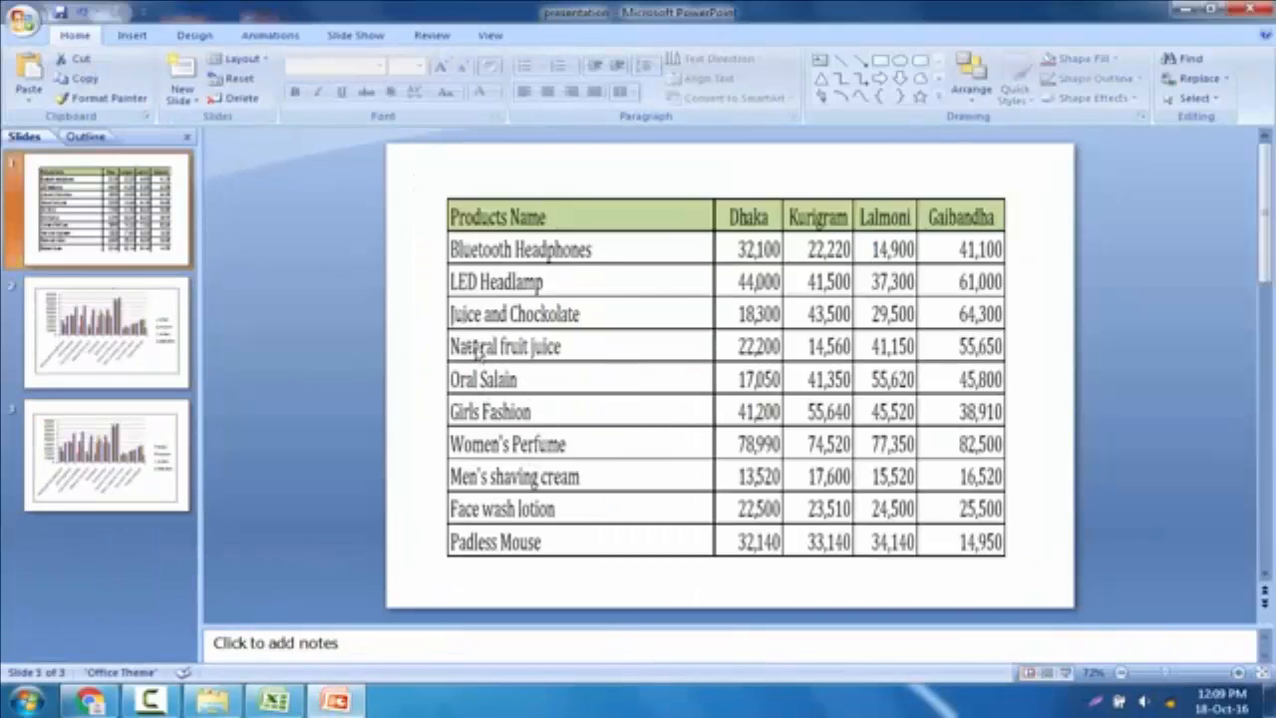
Step: Give slide 1 the eight-spoke wheel transition at Slow speed and apply it to all slides
click(266, 38)
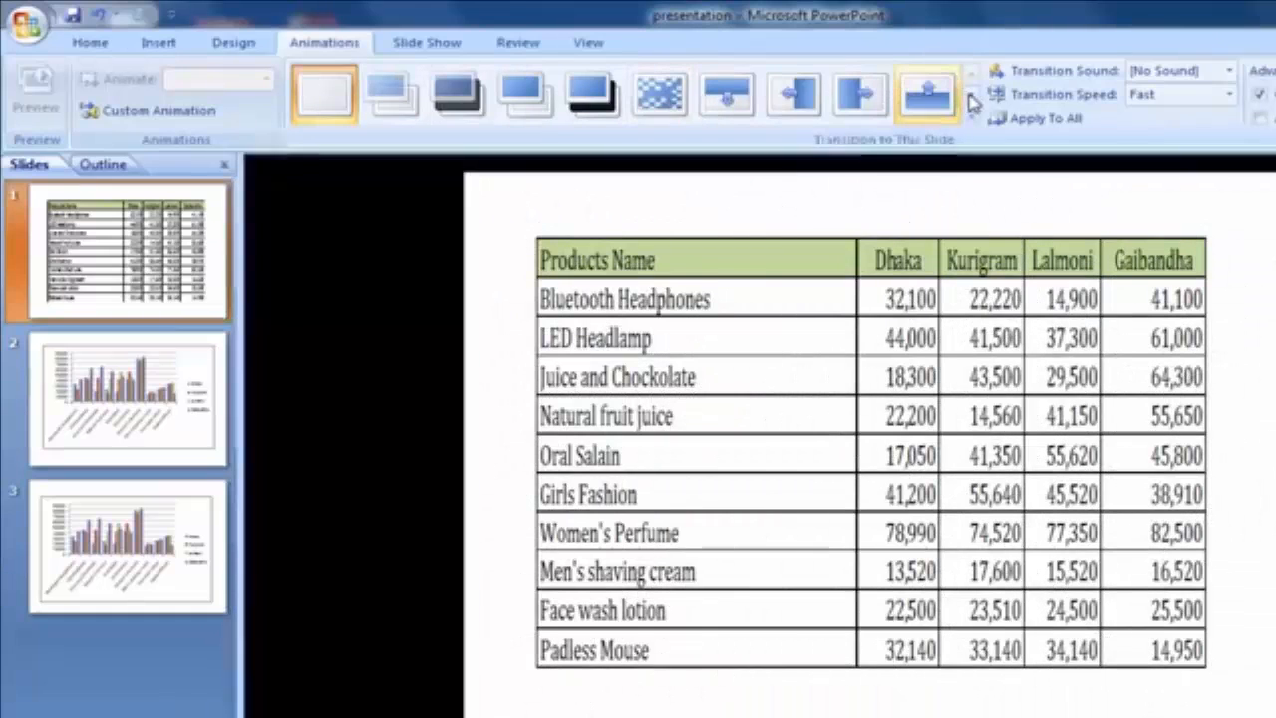
click(970, 96)
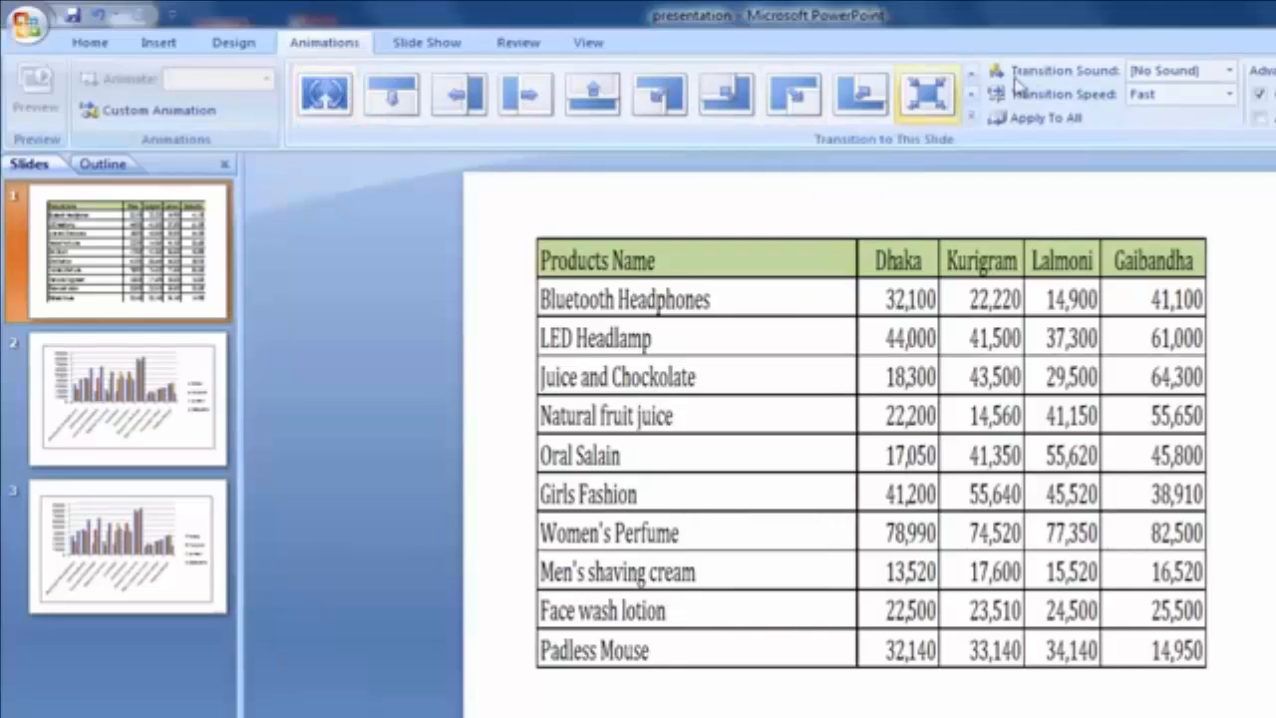
click(971, 96)
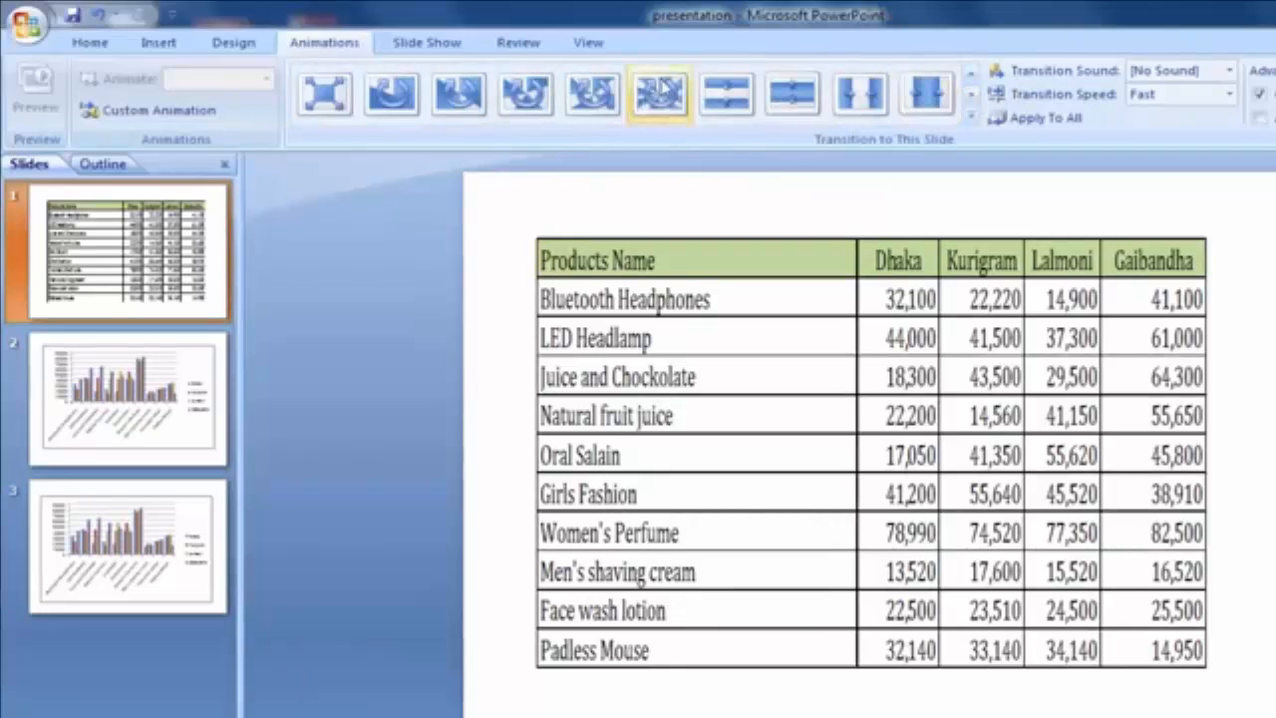
click(659, 94)
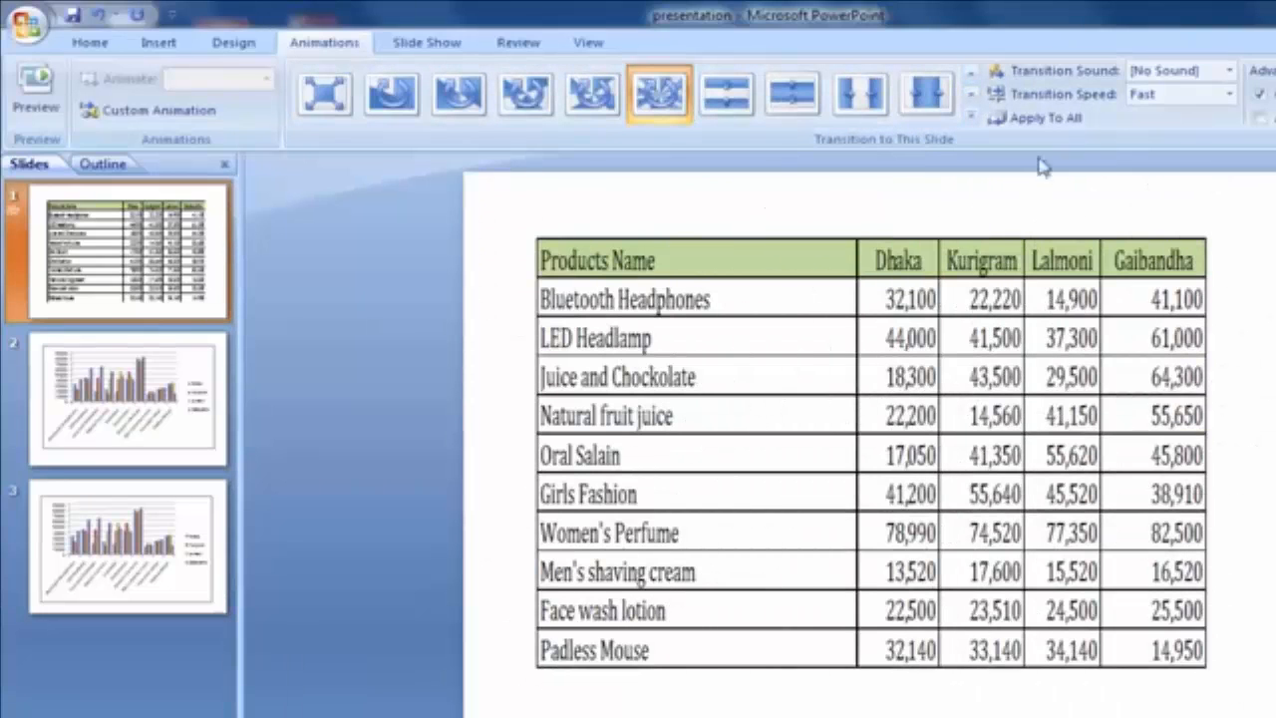
click(1229, 94)
click(1147, 118)
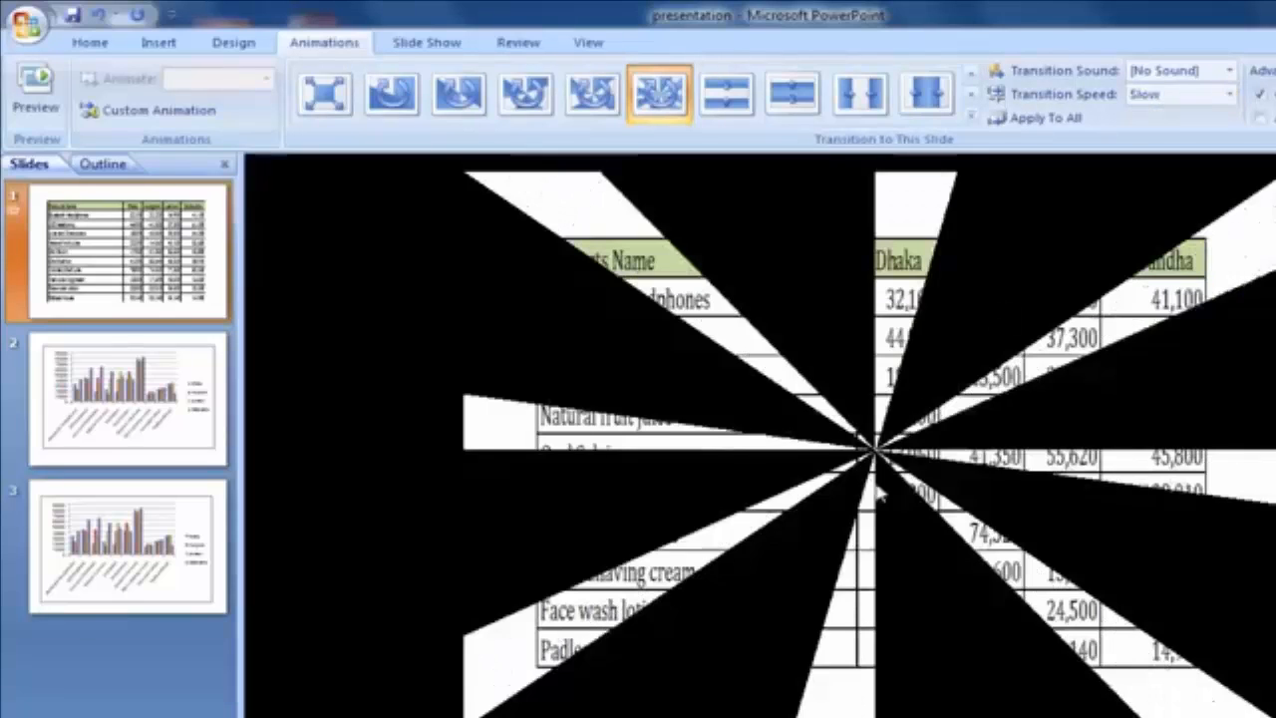
click(1052, 119)
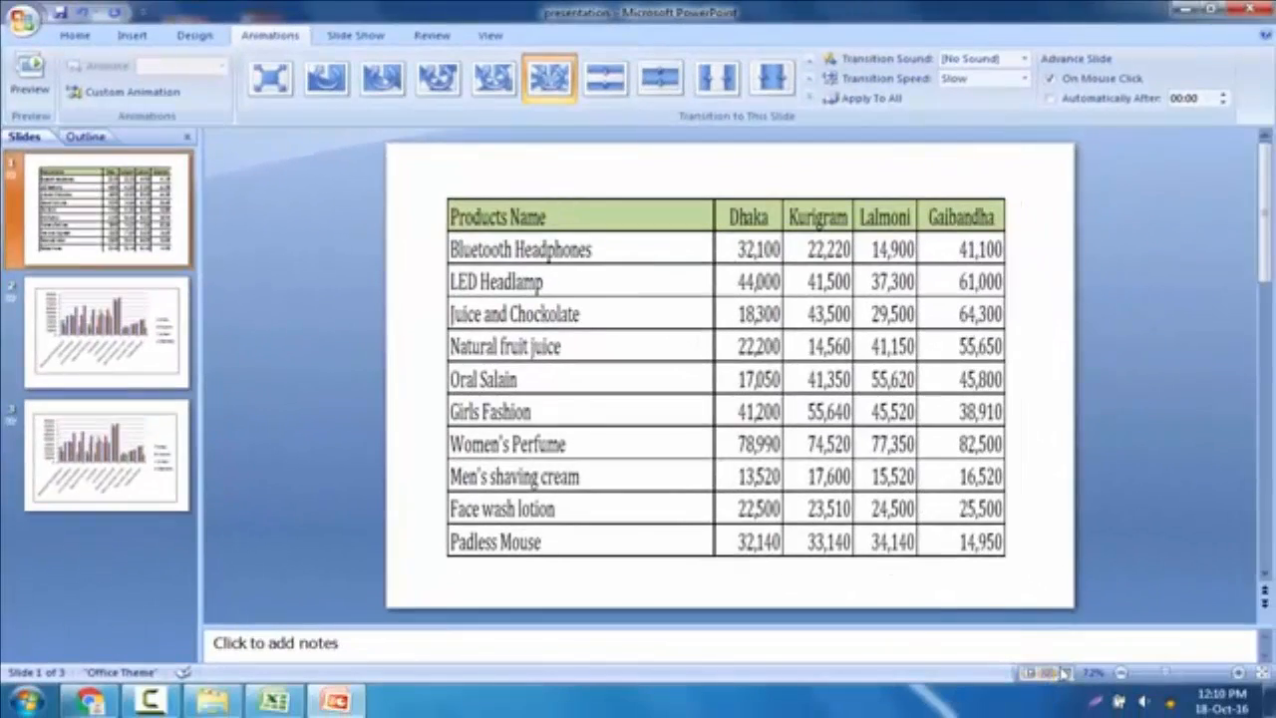
Step: Run the slide show from slide 1 through slide 3 to check the transitions, and end the show
click(1067, 674)
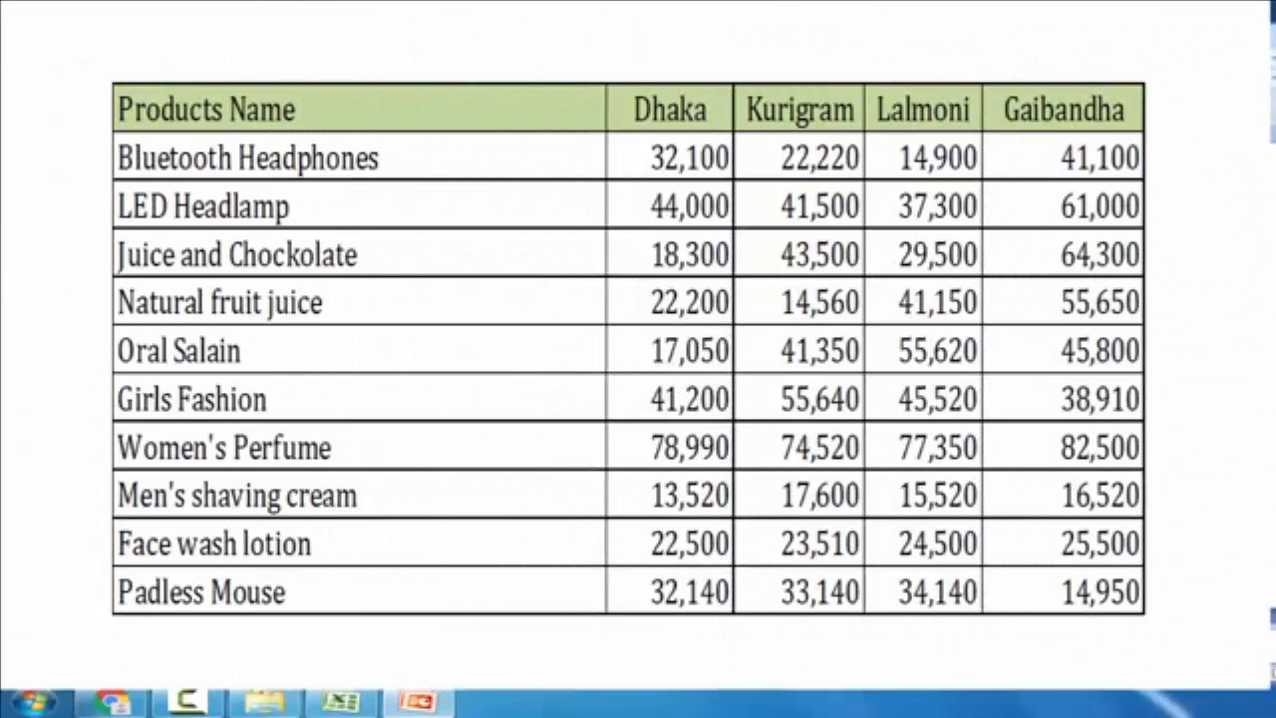
key(Right)
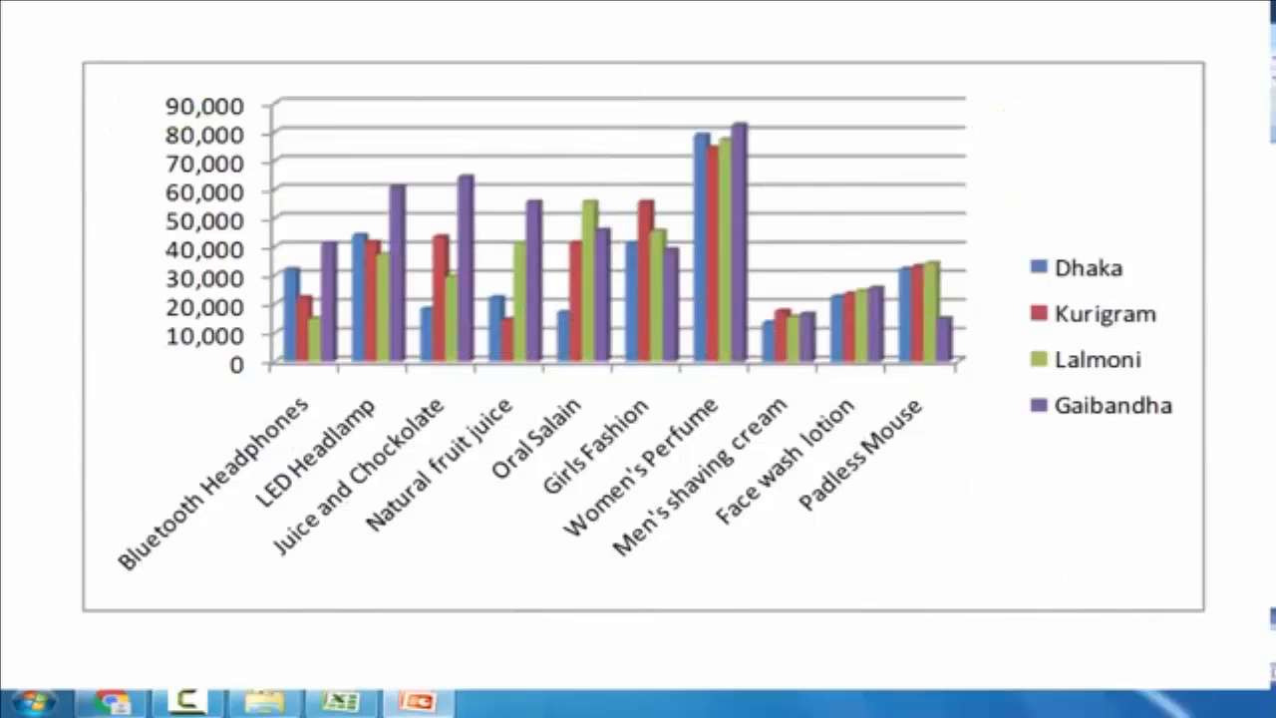
key(Right)
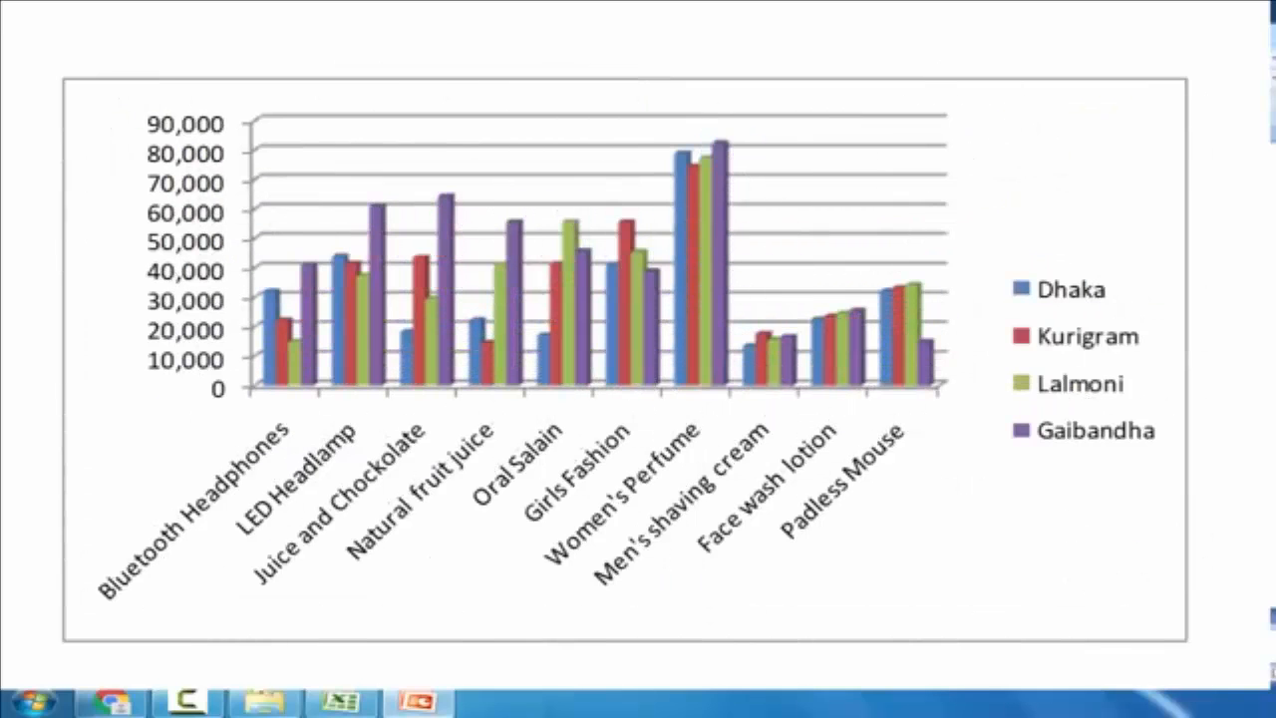
right_click(445, 187)
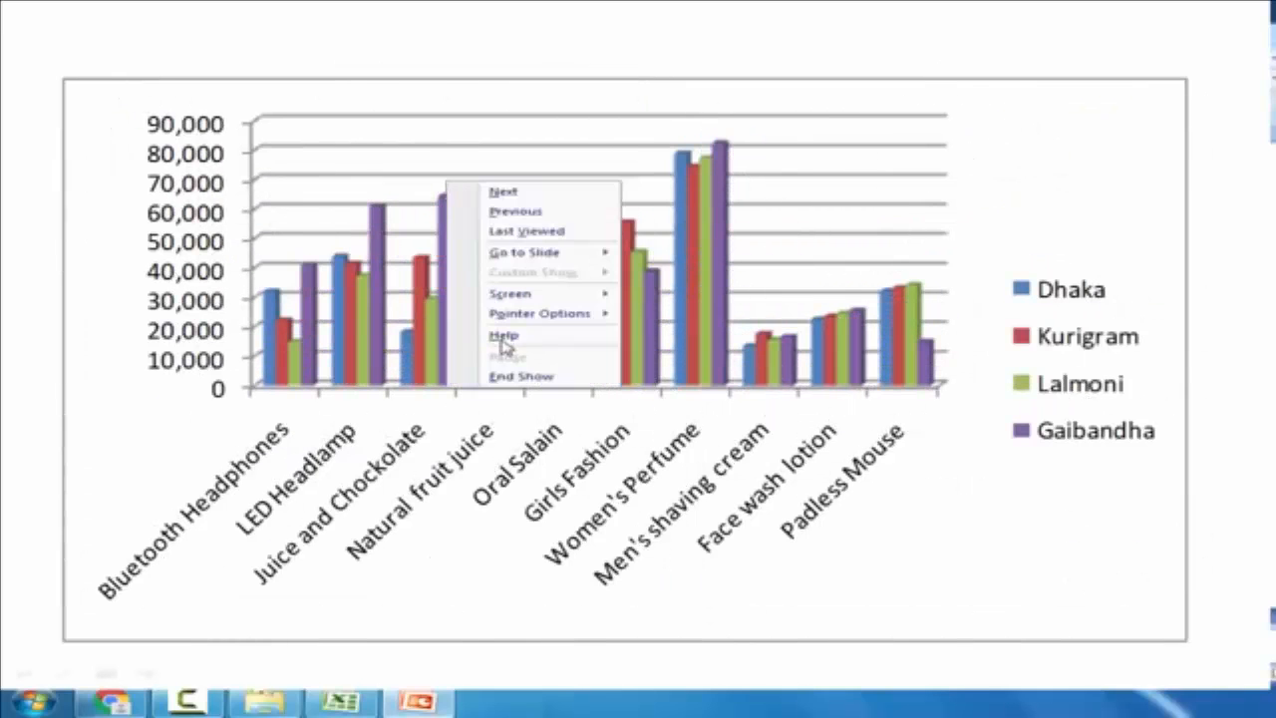
click(516, 373)
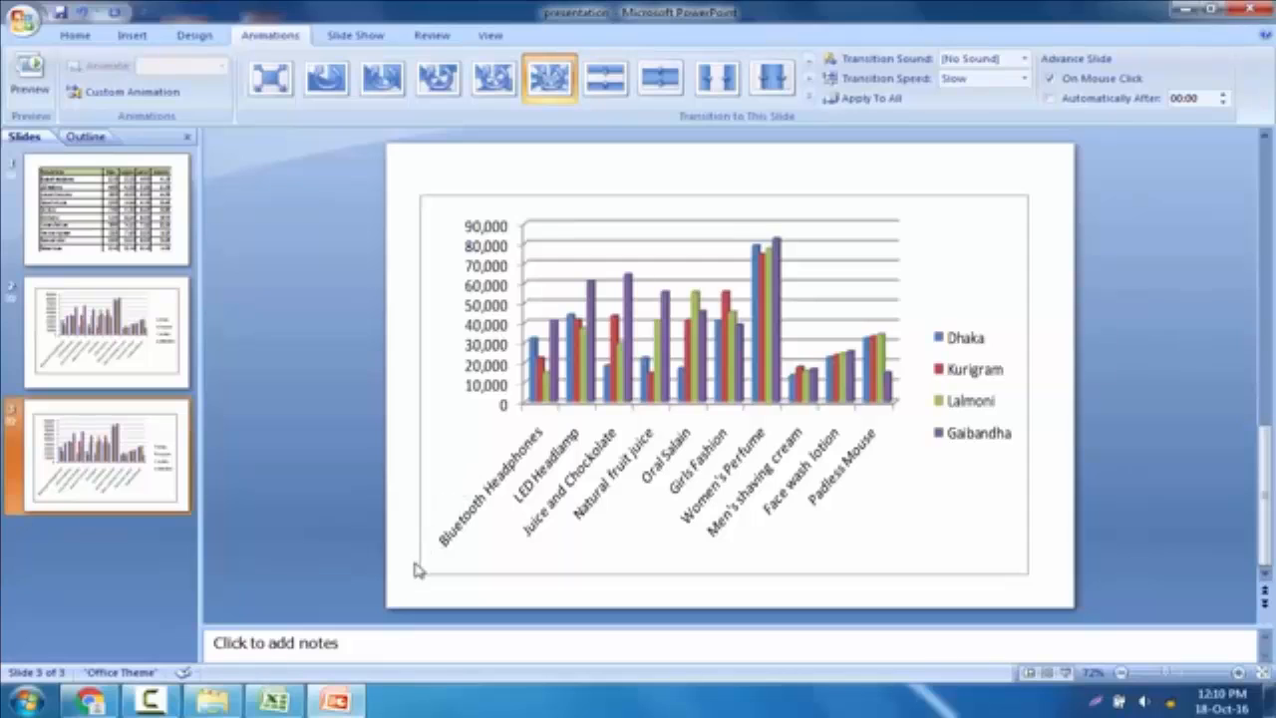
Step: Add a new blank slide directly after slide 1
click(105, 210)
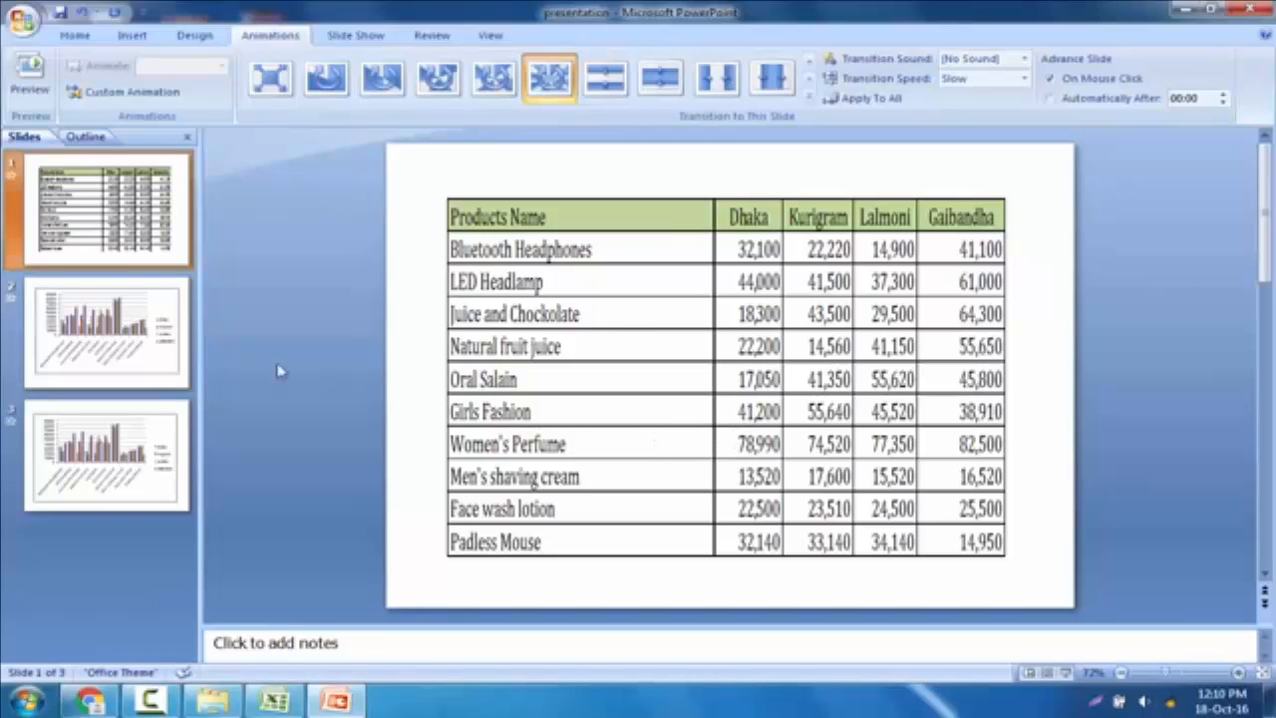
click(129, 37)
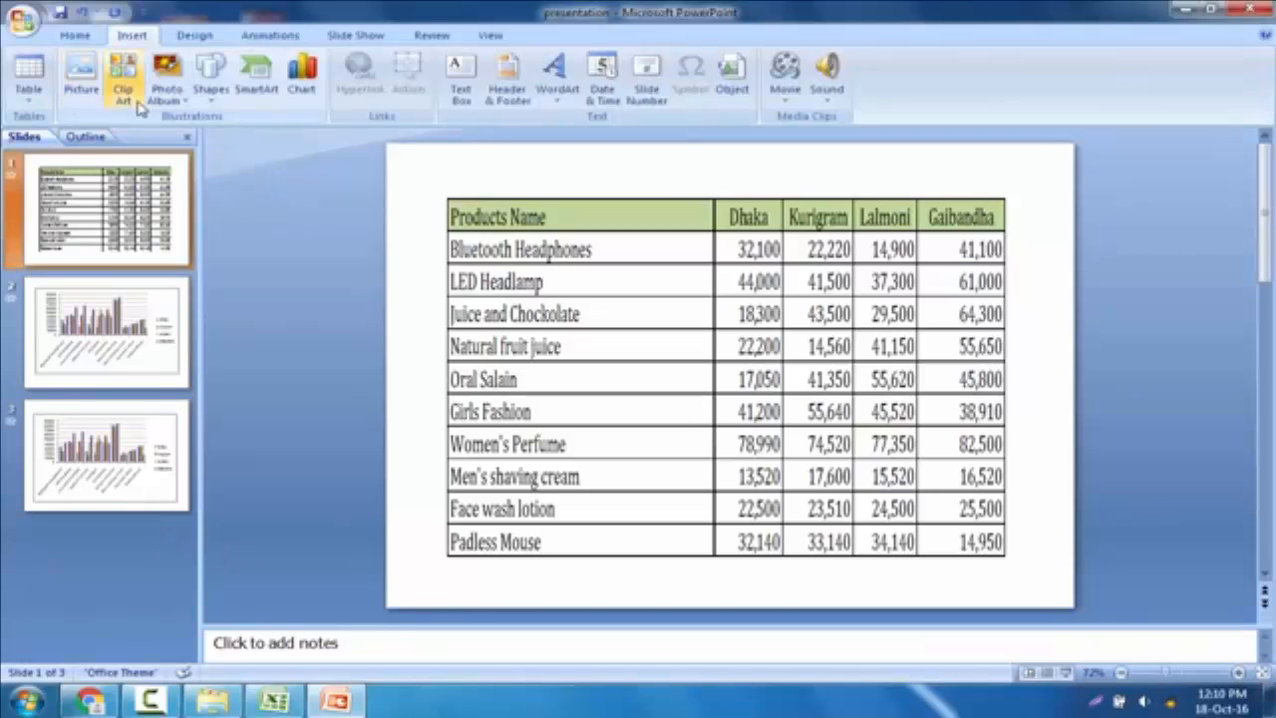
click(75, 34)
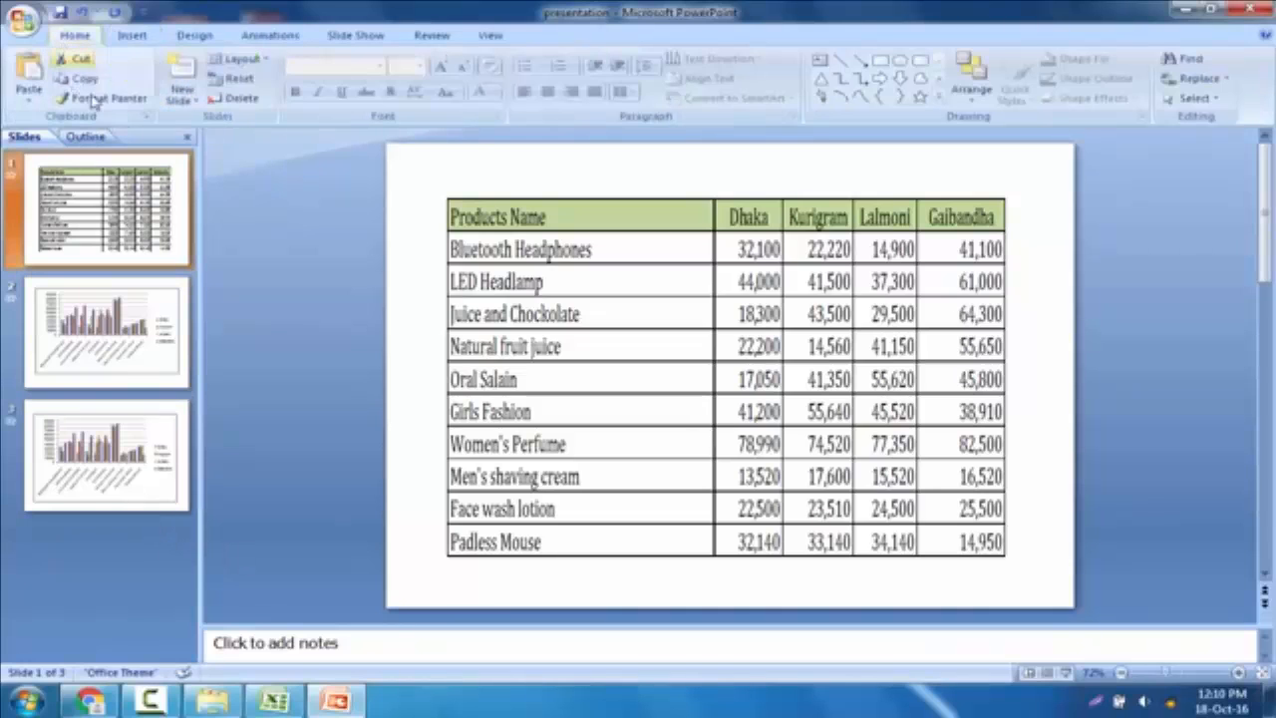
click(182, 97)
click(219, 371)
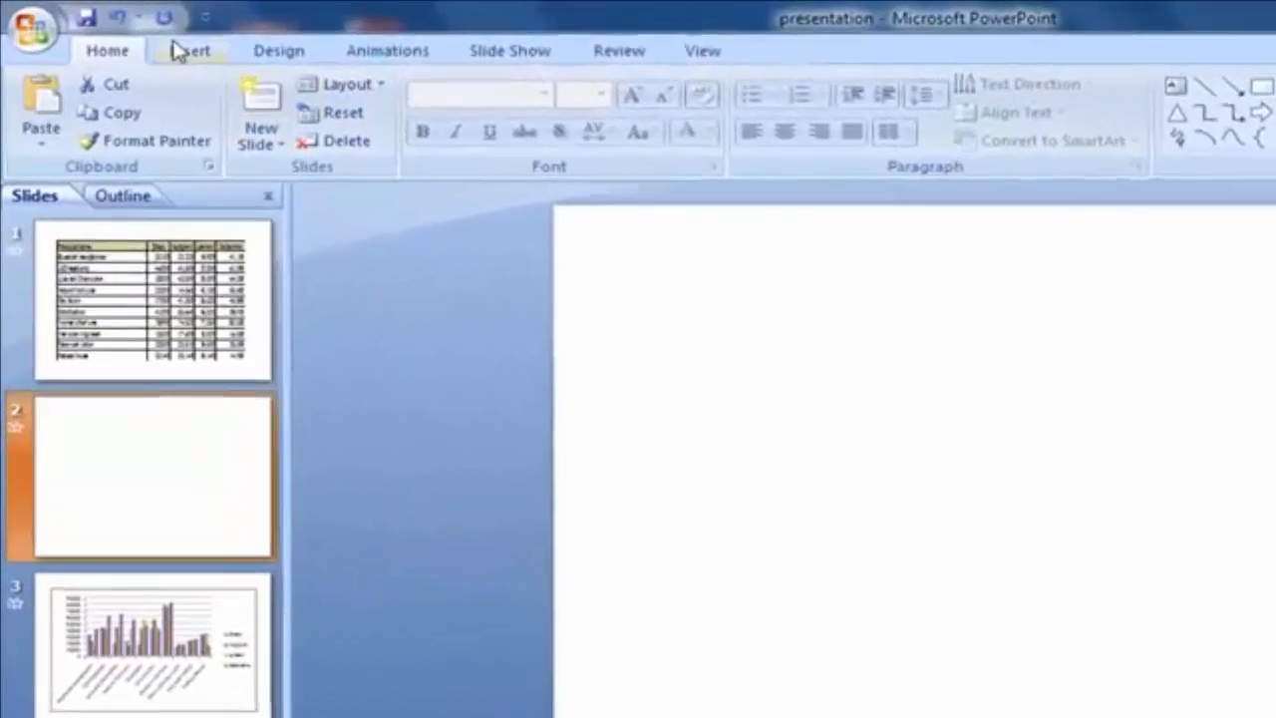
Step: Insert a clustered column chart on the blank slide 2 and enlarge it until it nearly fills the slide
click(133, 37)
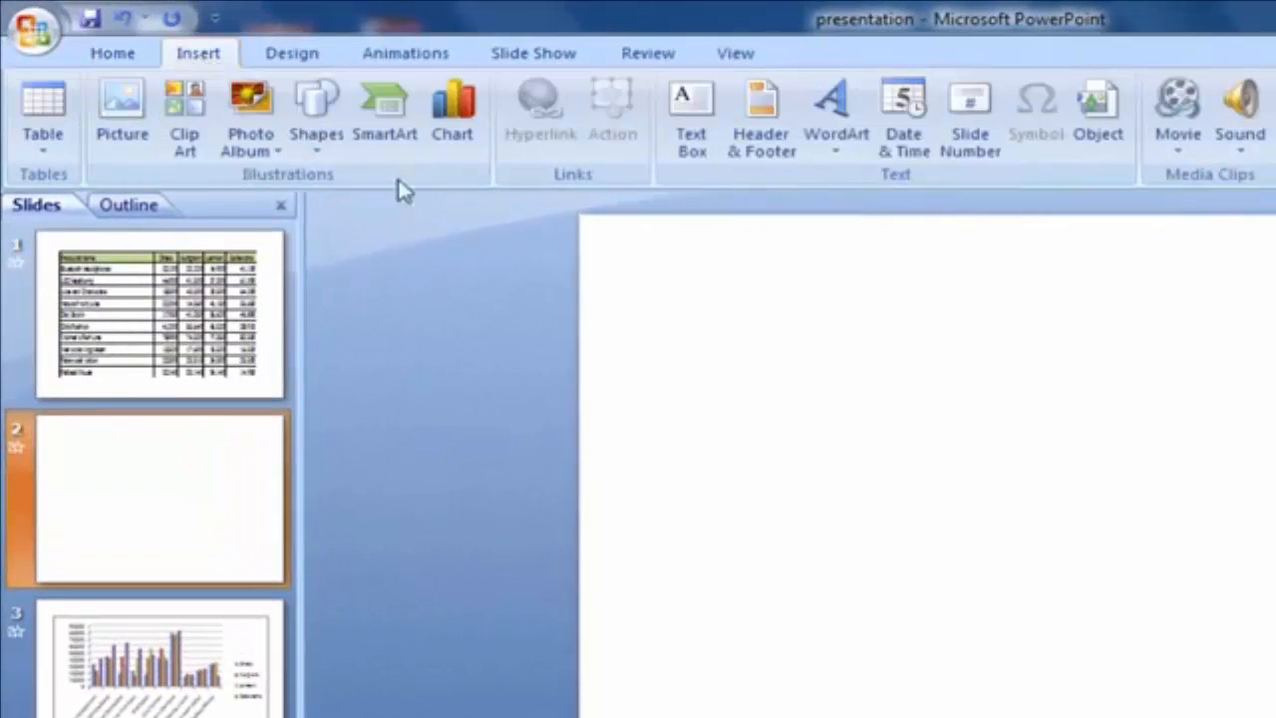
click(459, 130)
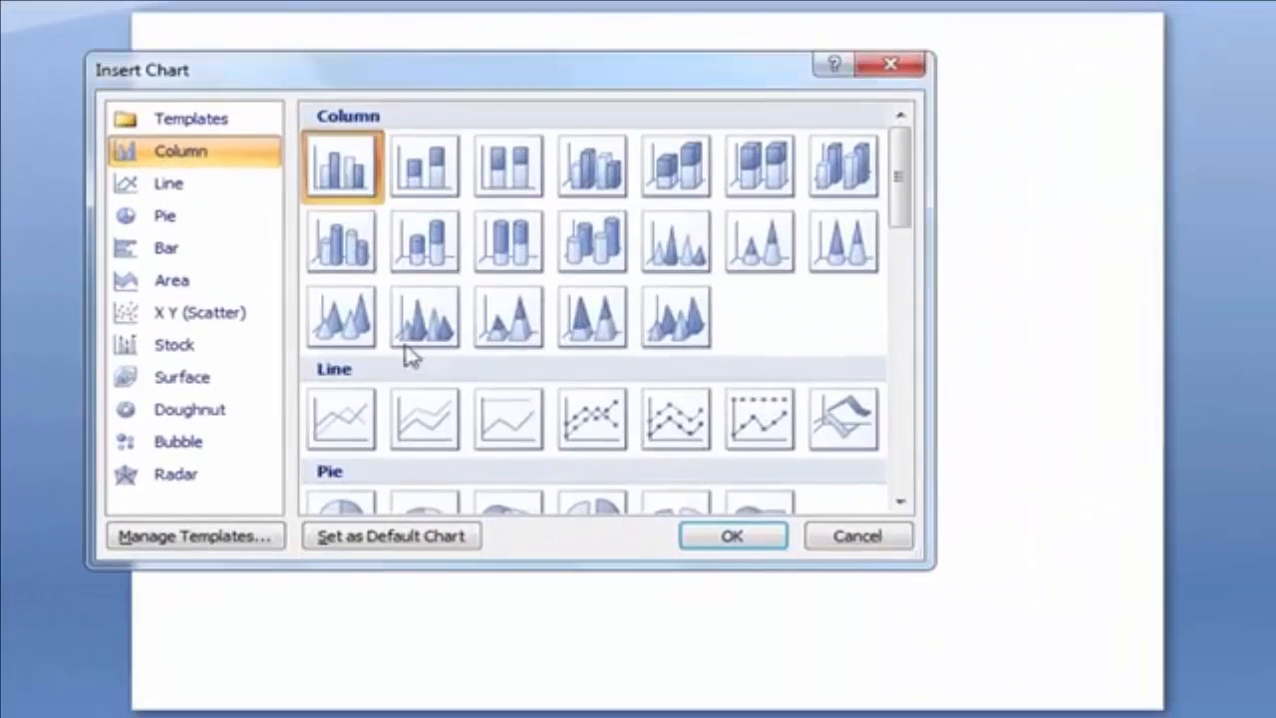
click(738, 542)
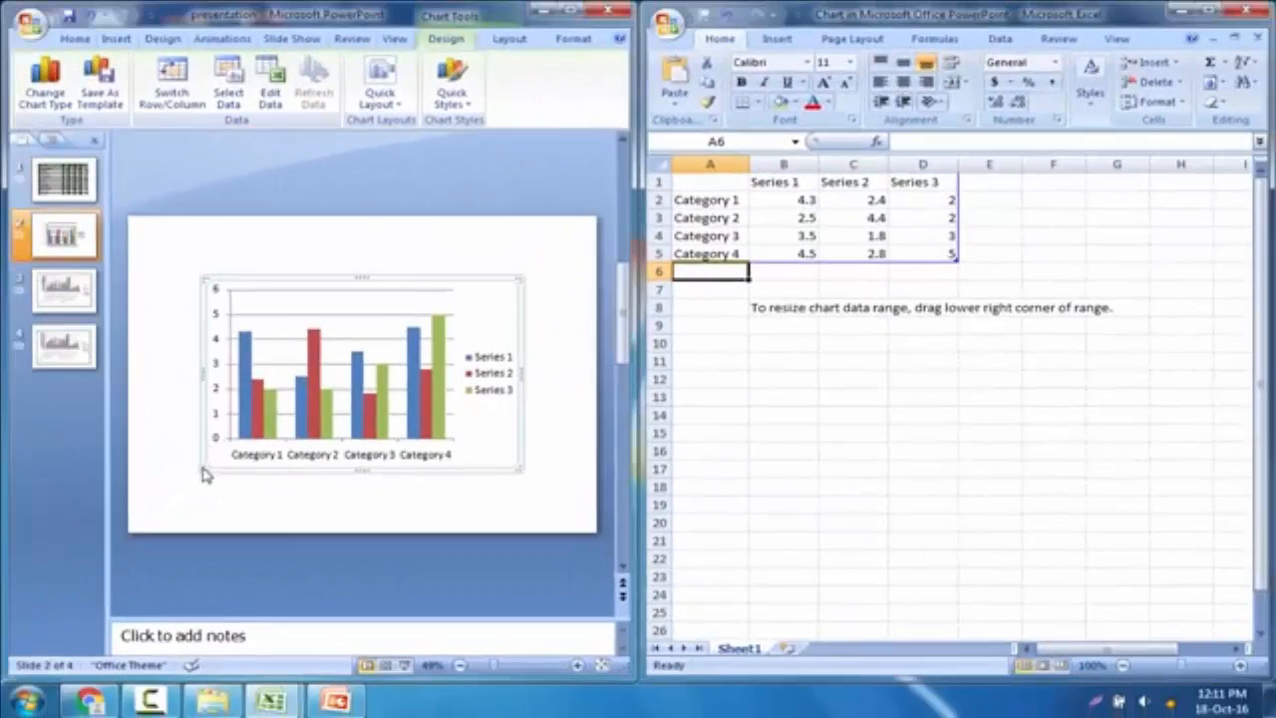
drag(202, 474, 148, 507)
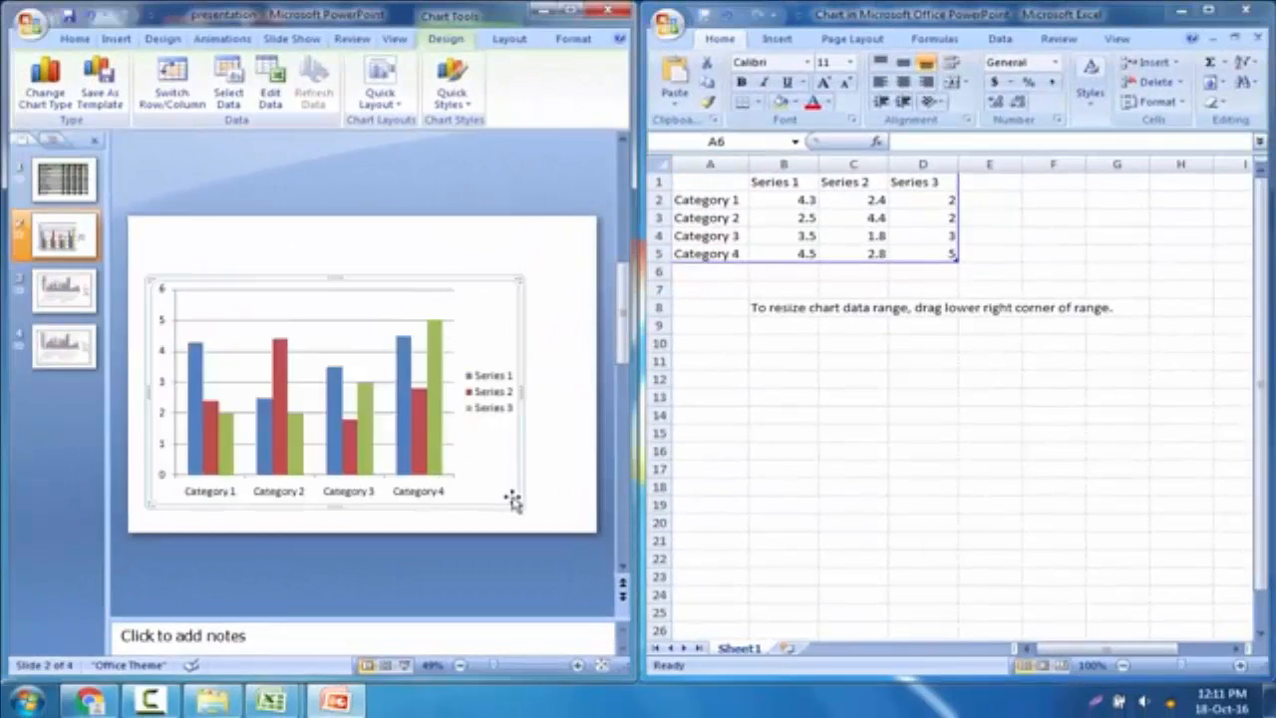
drag(521, 275, 561, 248)
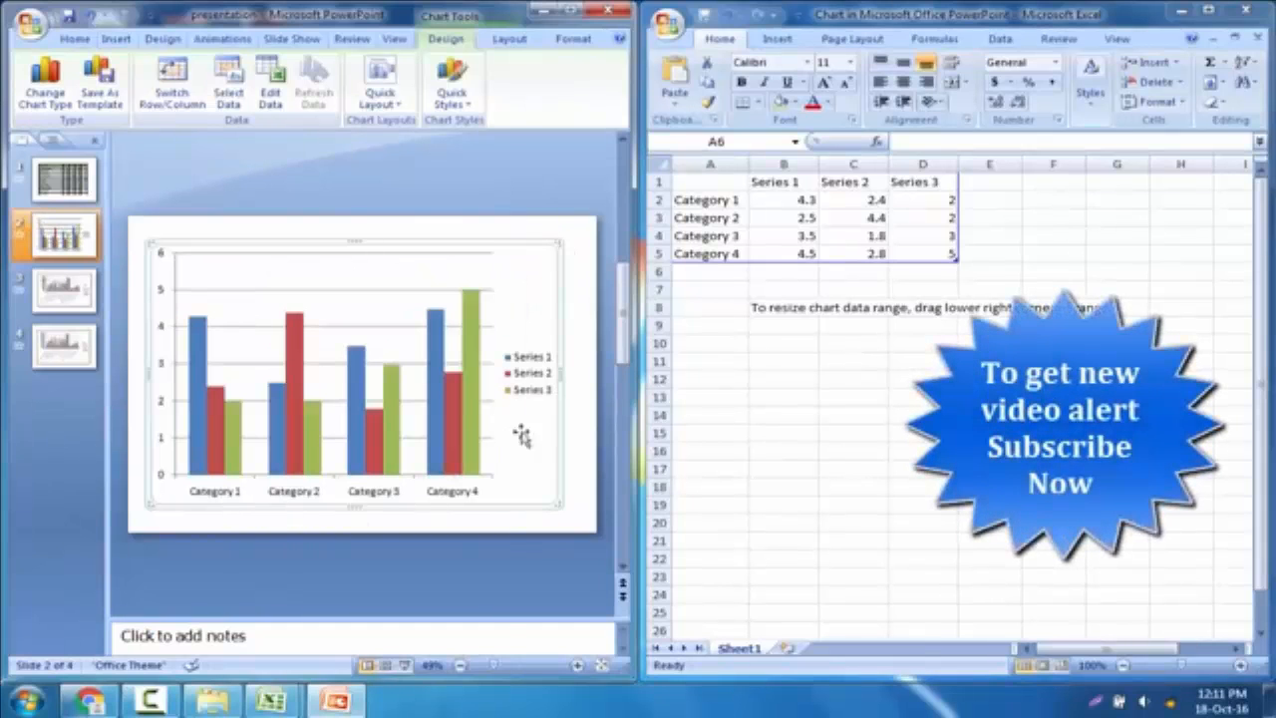
Step: Switch to Chrome, read the viewer's YouTube comment about naming chart columns in PowerPoint, and minimize the browser
click(90, 700)
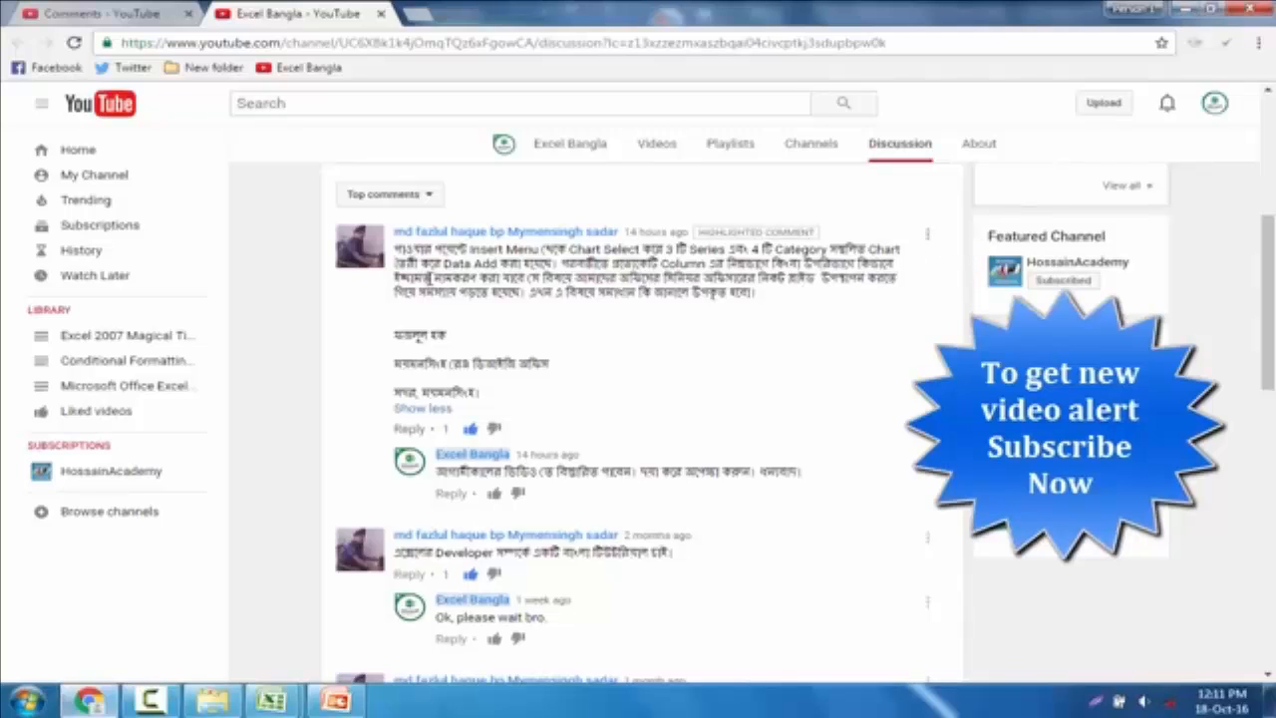
drag(429, 278, 486, 278)
click(1180, 10)
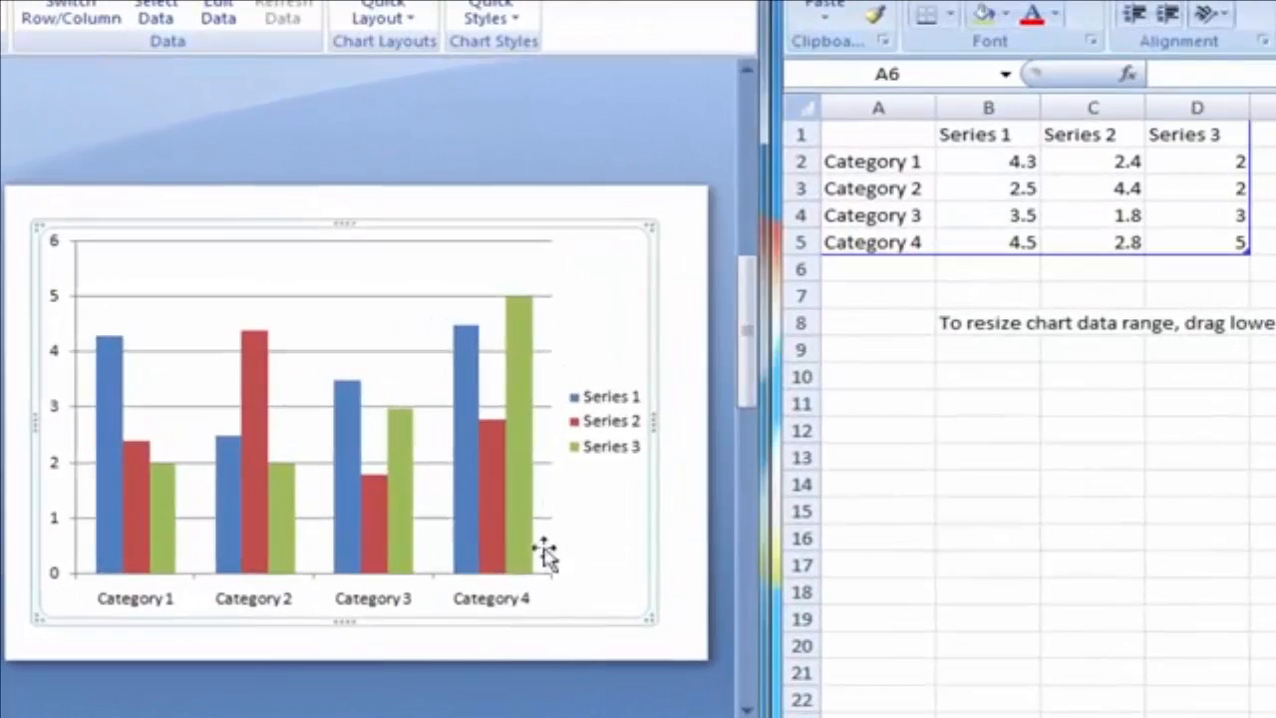
Step: Replace the Category 1 label in cell A2 of the chart's data sheet with a person's name
click(888, 163)
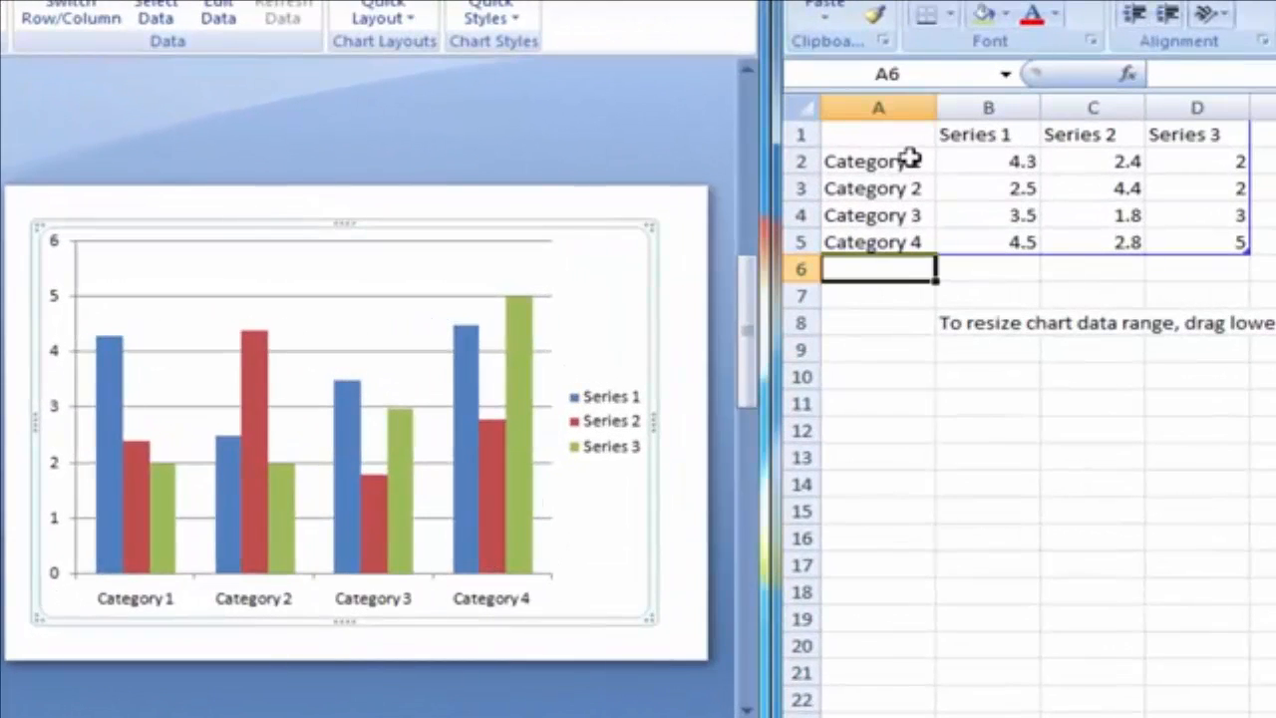
click(905, 162)
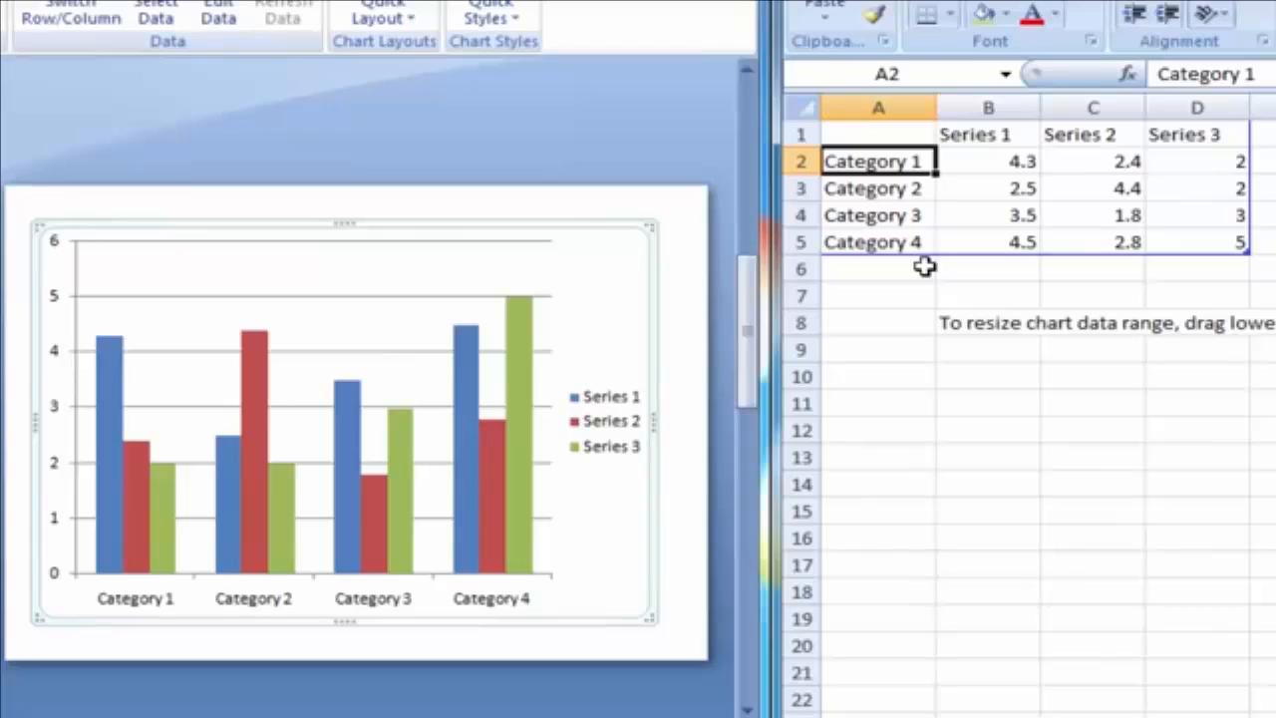
text(Ismail)
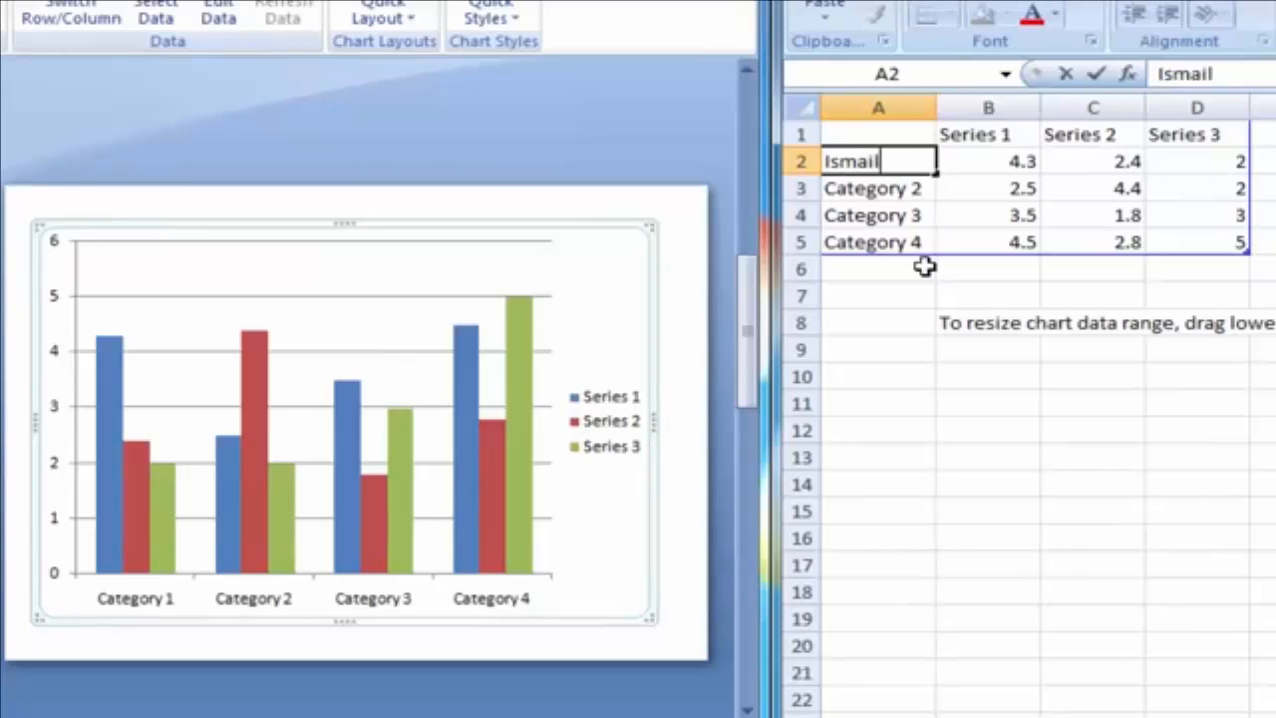
key(Return)
click(895, 160)
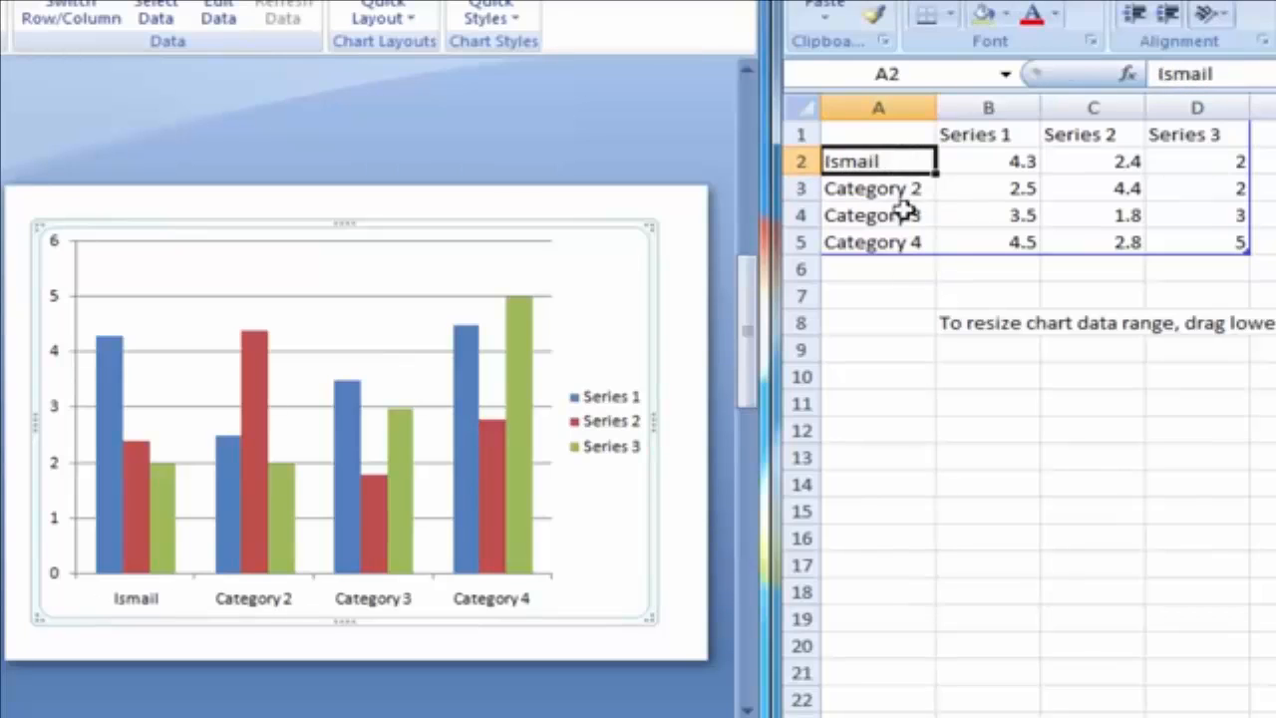
Step: Replace the Series 2 heading in cell C1 of the chart's data sheet with a person's name
click(898, 327)
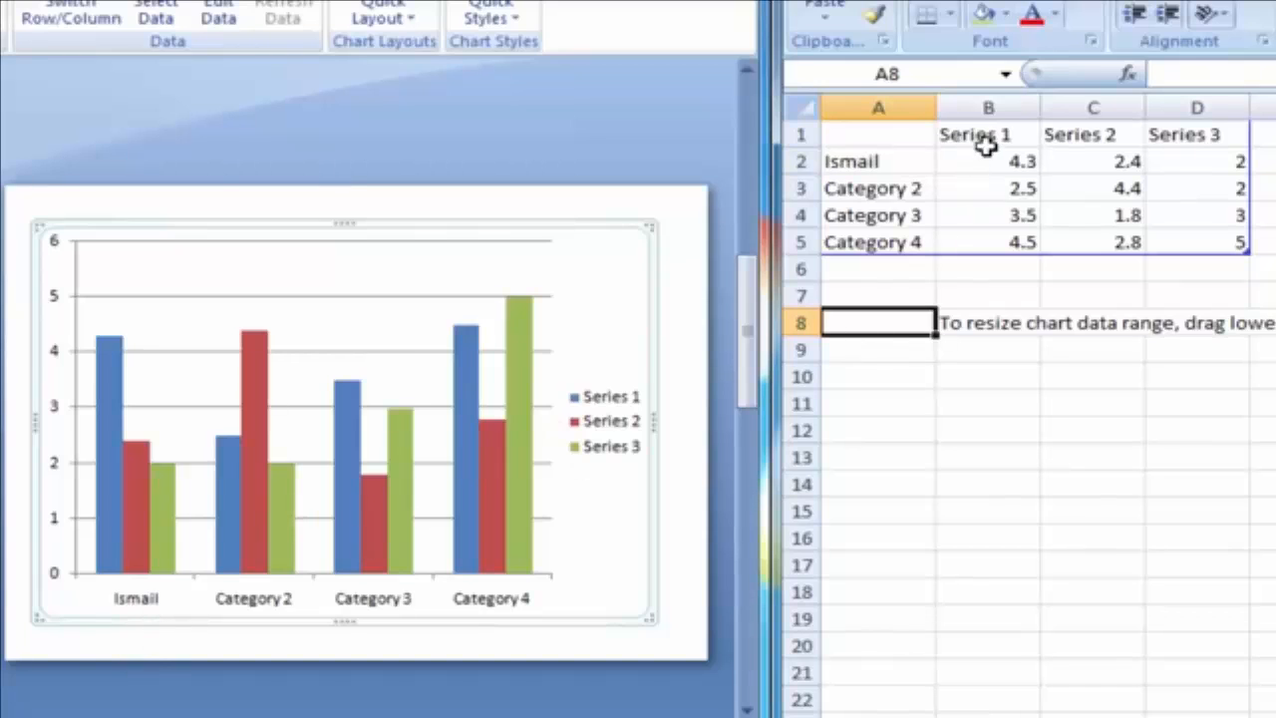
click(1075, 133)
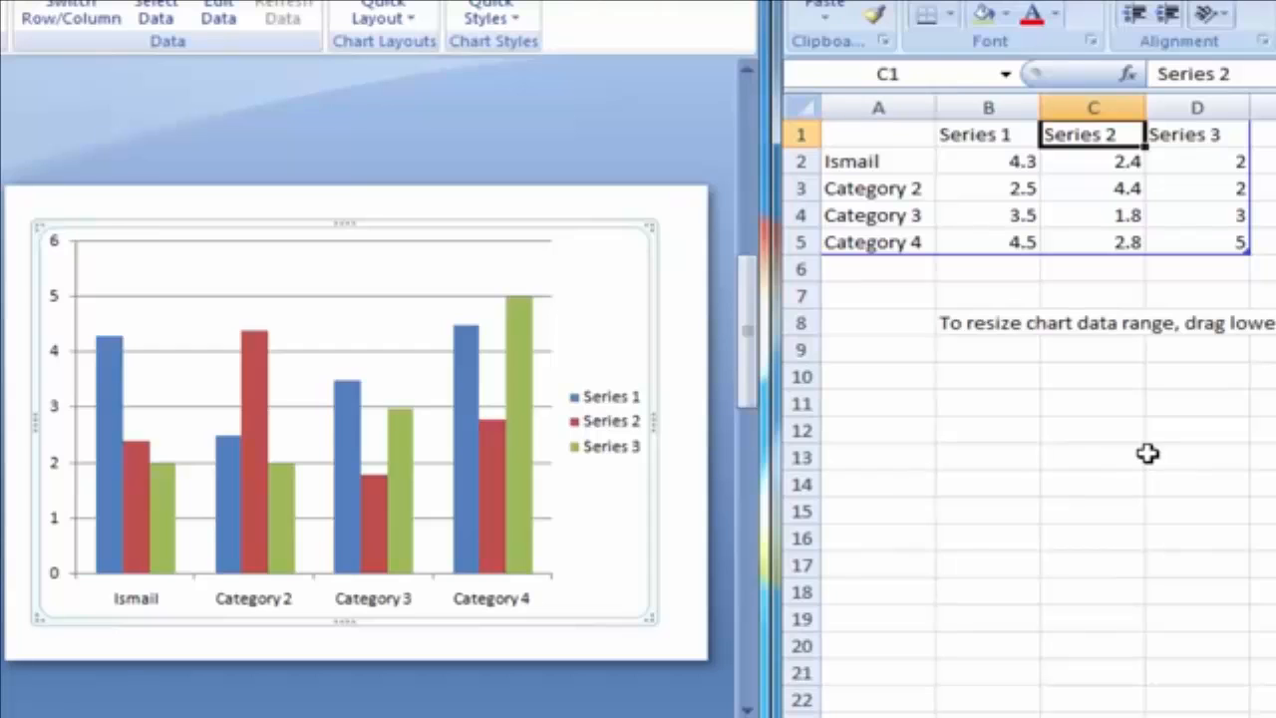
text(I)
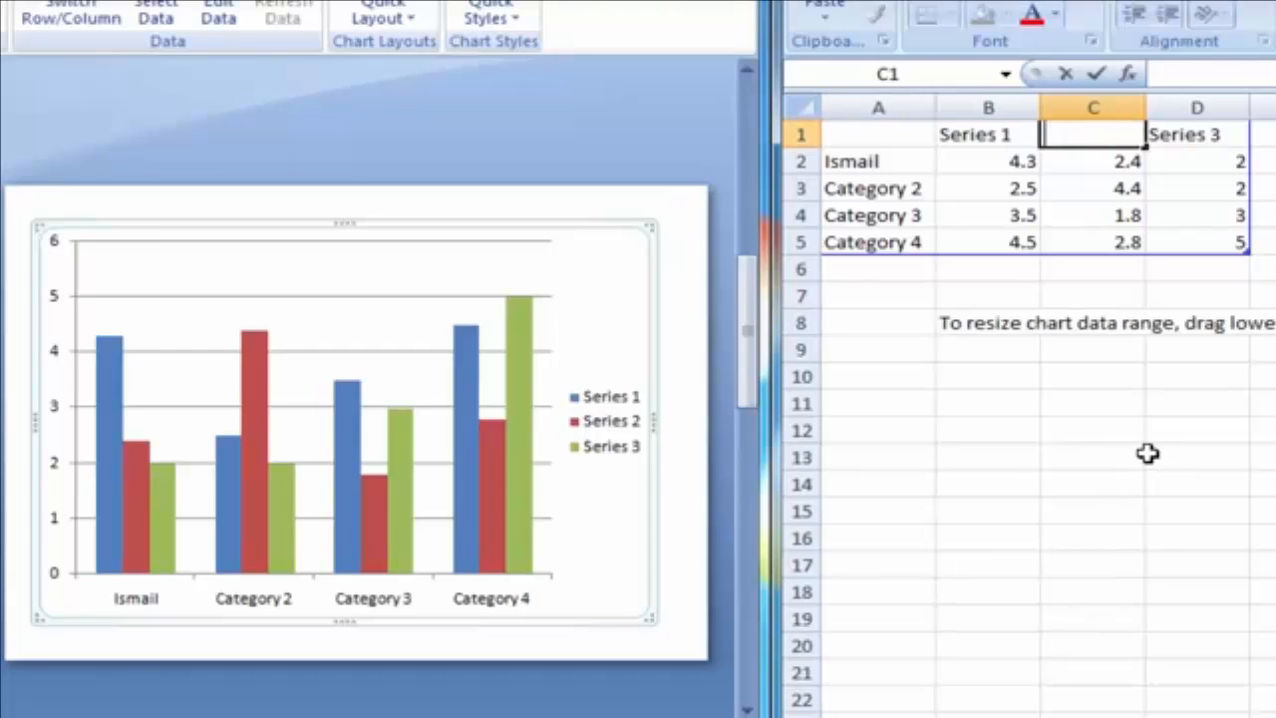
text(ossain)
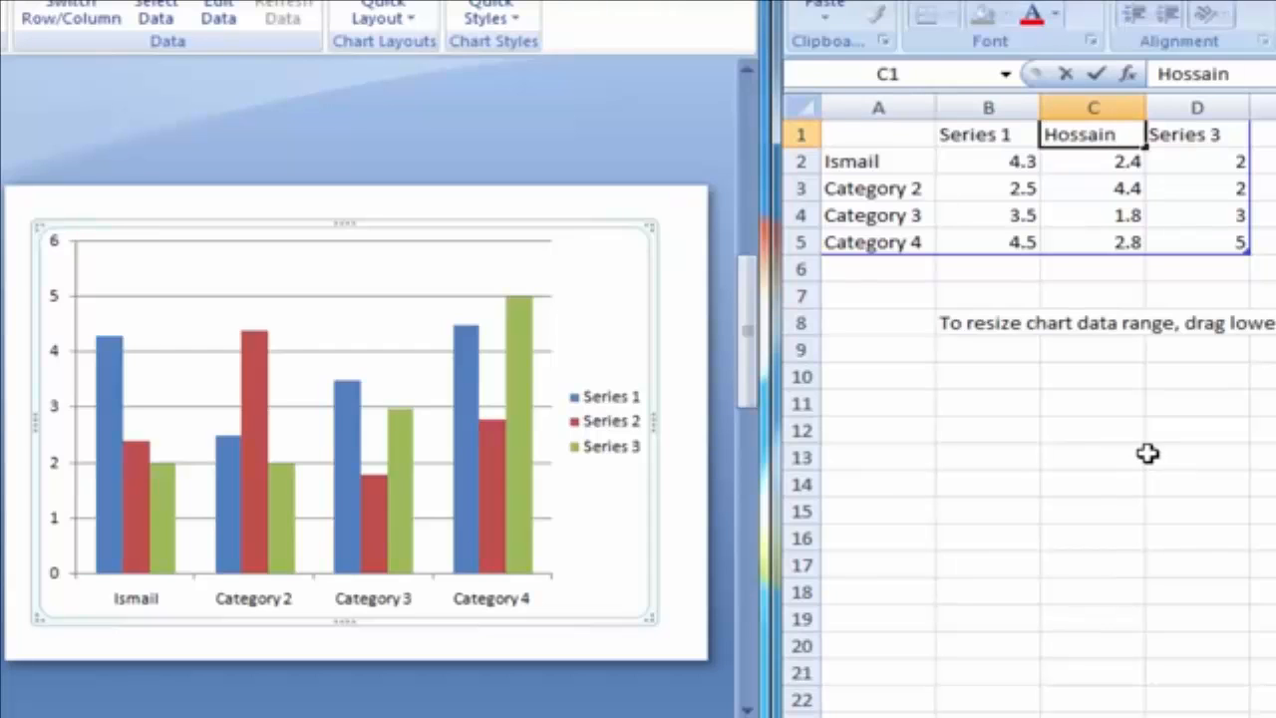
key(Return)
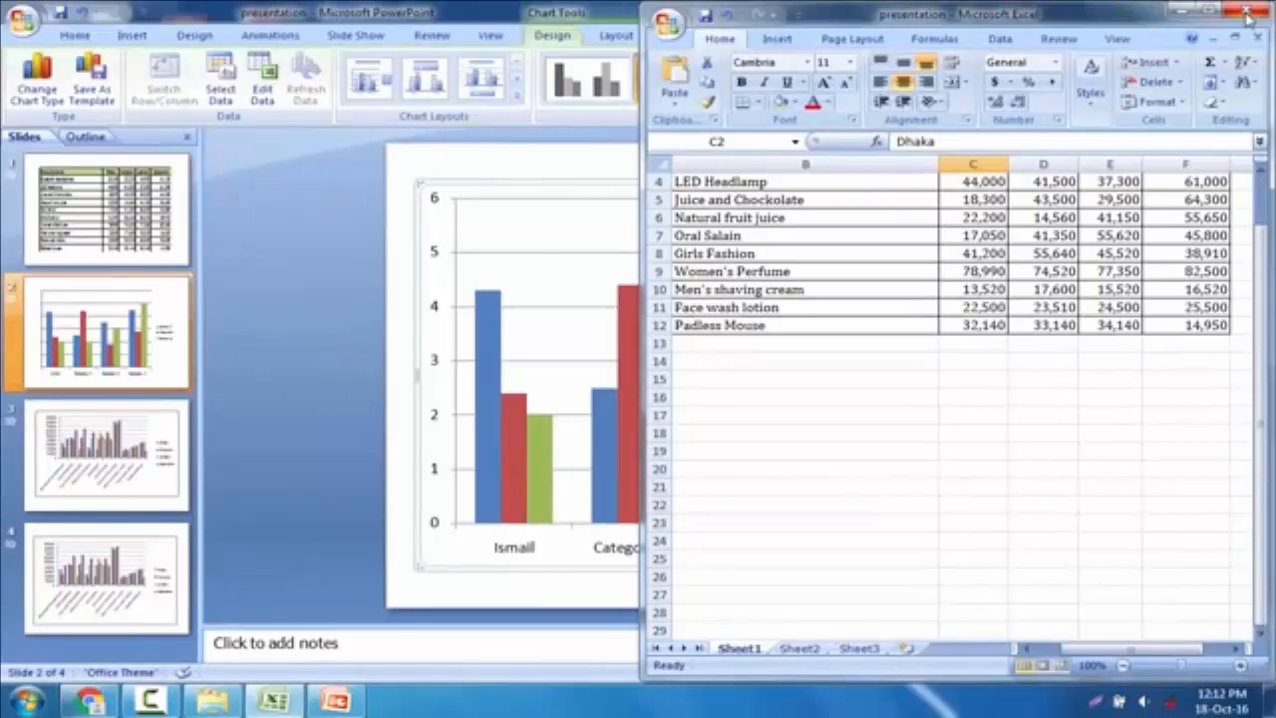
Step: Minimize the Excel sales workbook, reopen the slide 2 chart's data for editing, and select the Series 1 heading in cell B1
click(1181, 13)
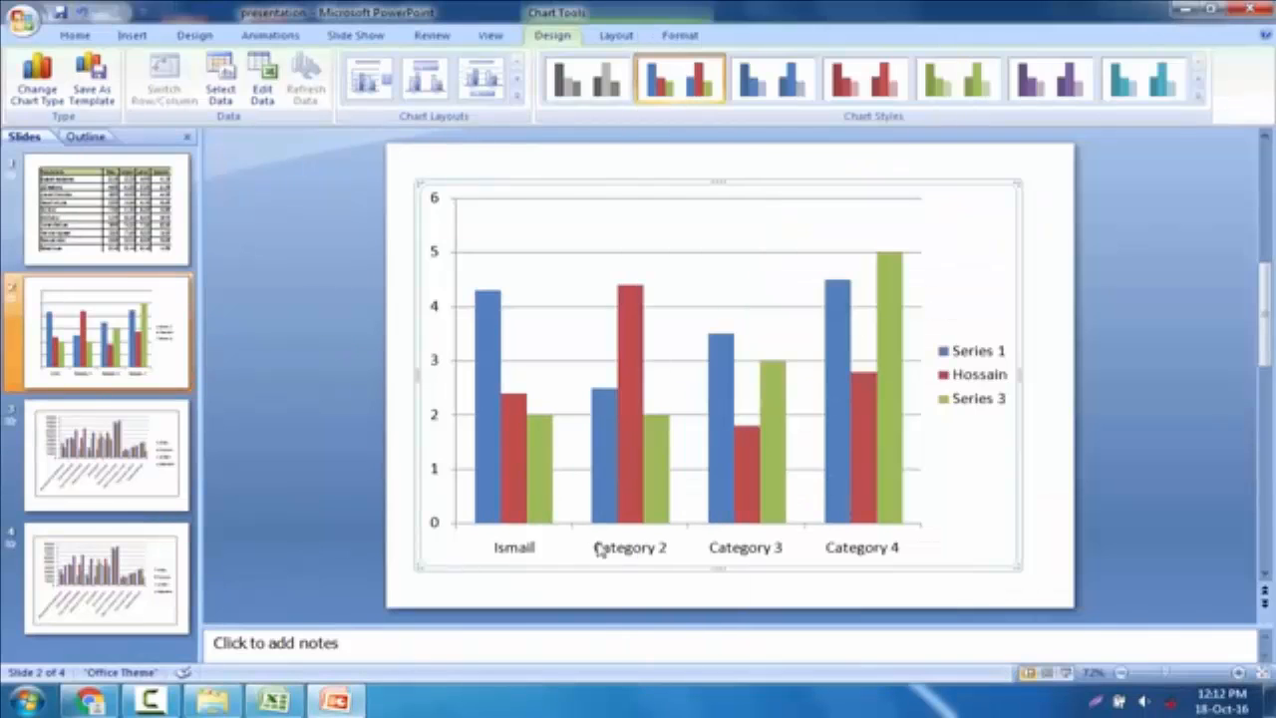
click(1037, 521)
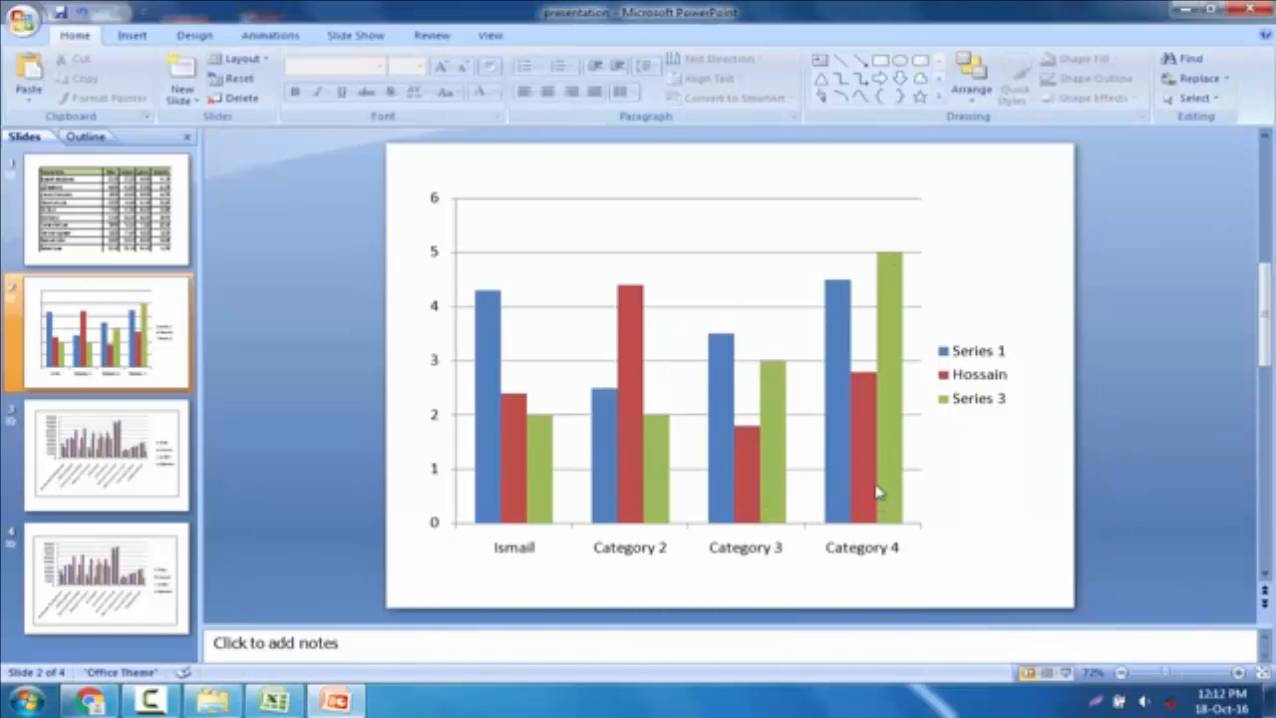
click(927, 261)
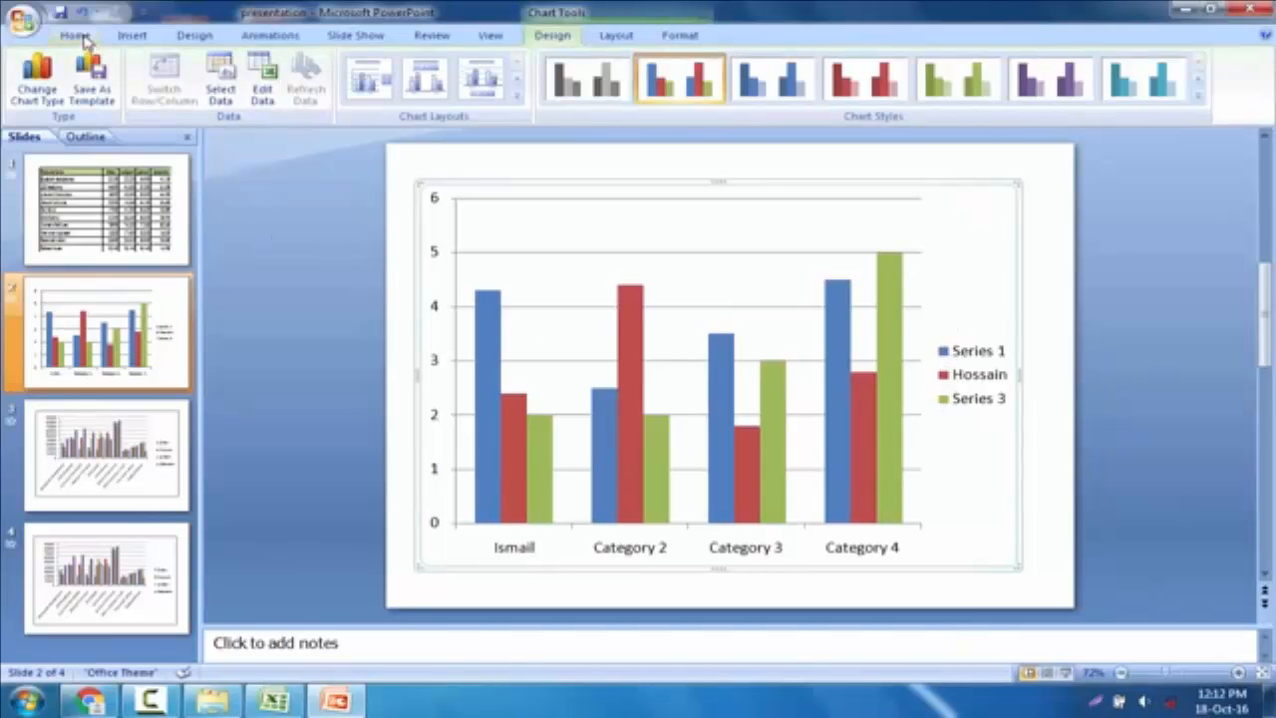
click(84, 35)
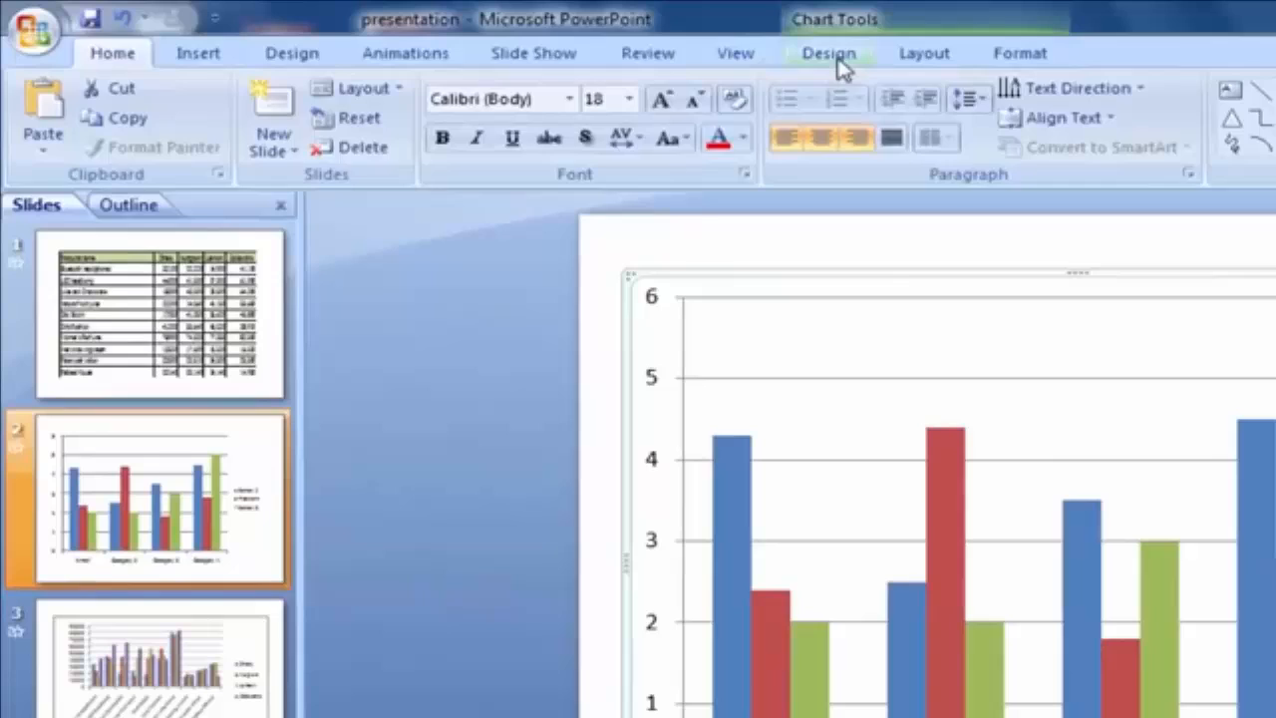
click(559, 39)
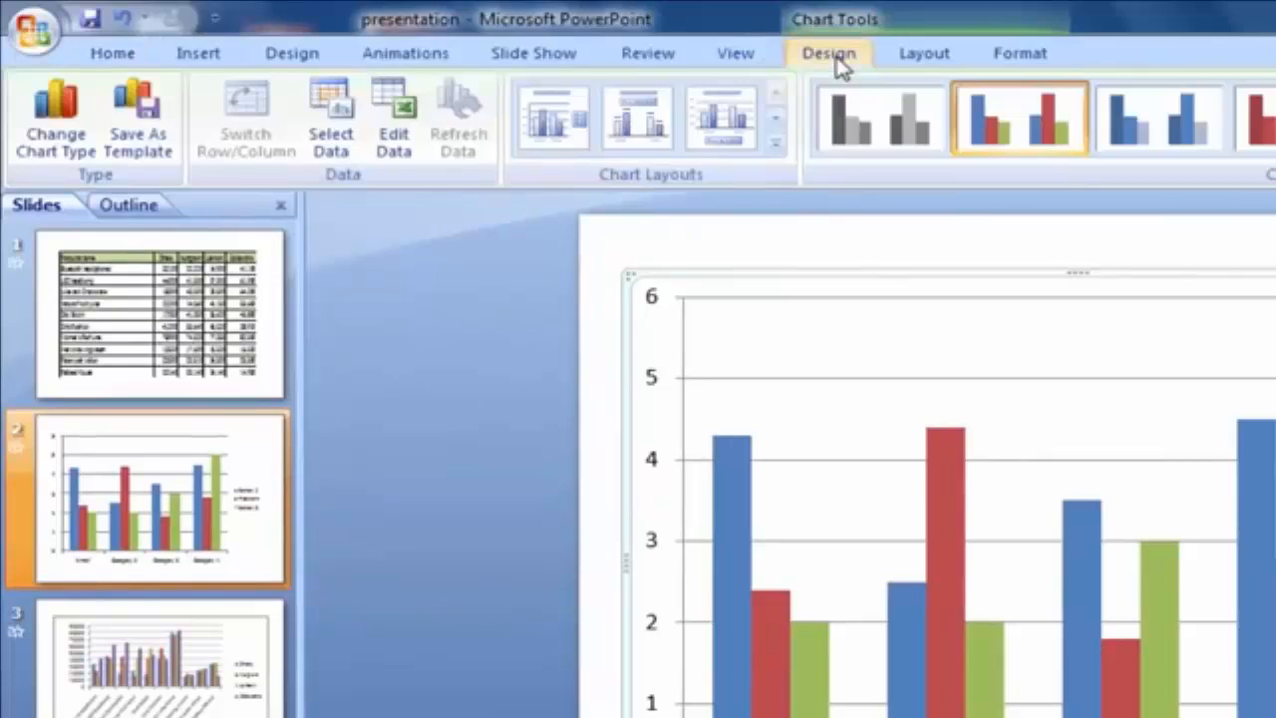
click(401, 133)
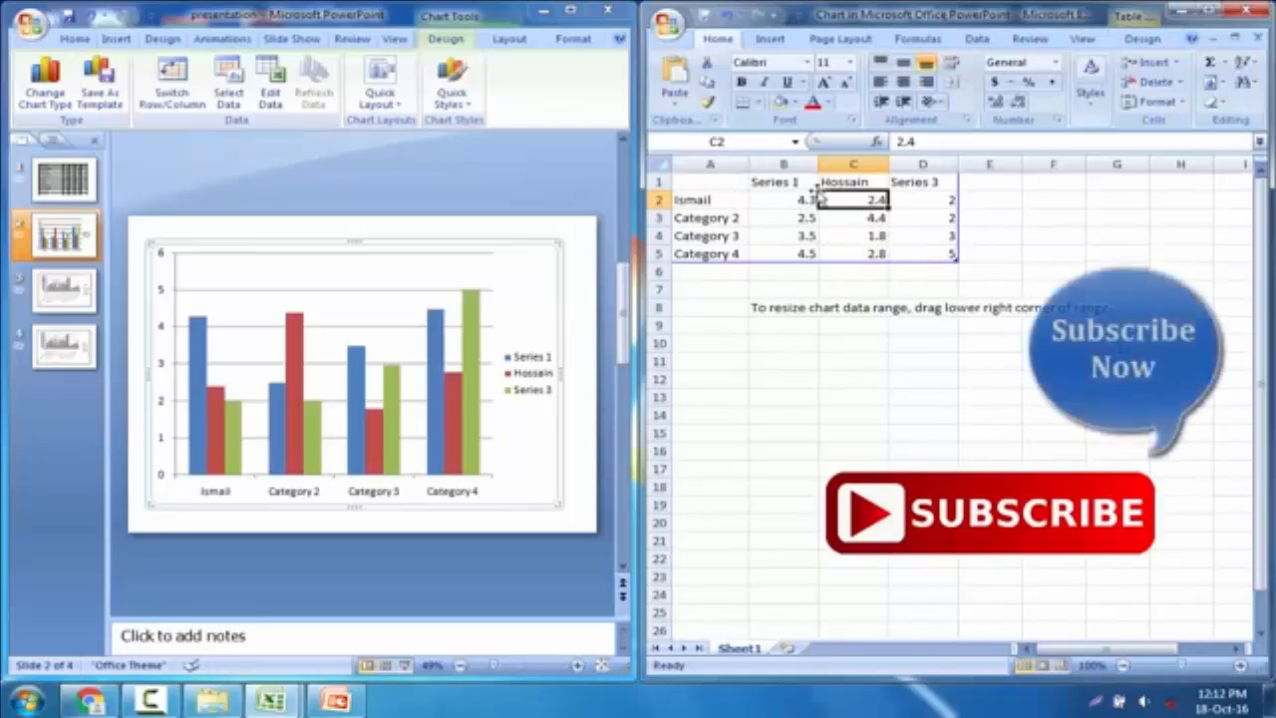
click(784, 182)
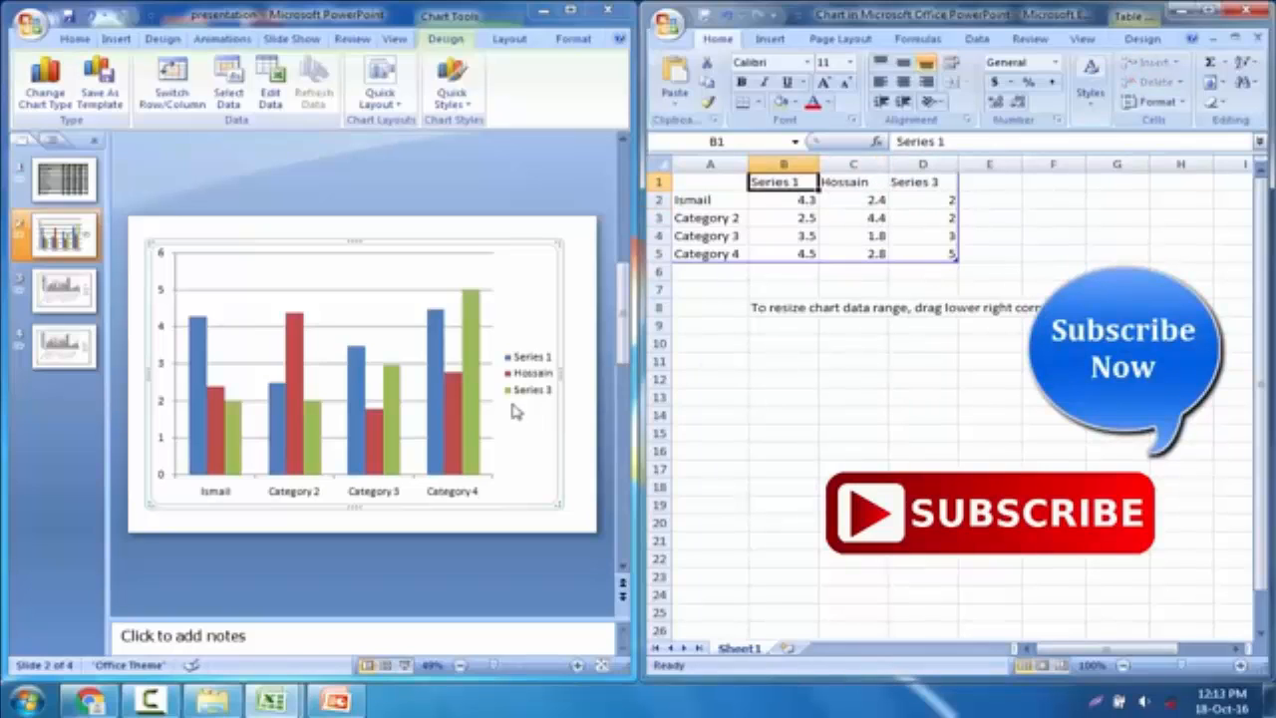